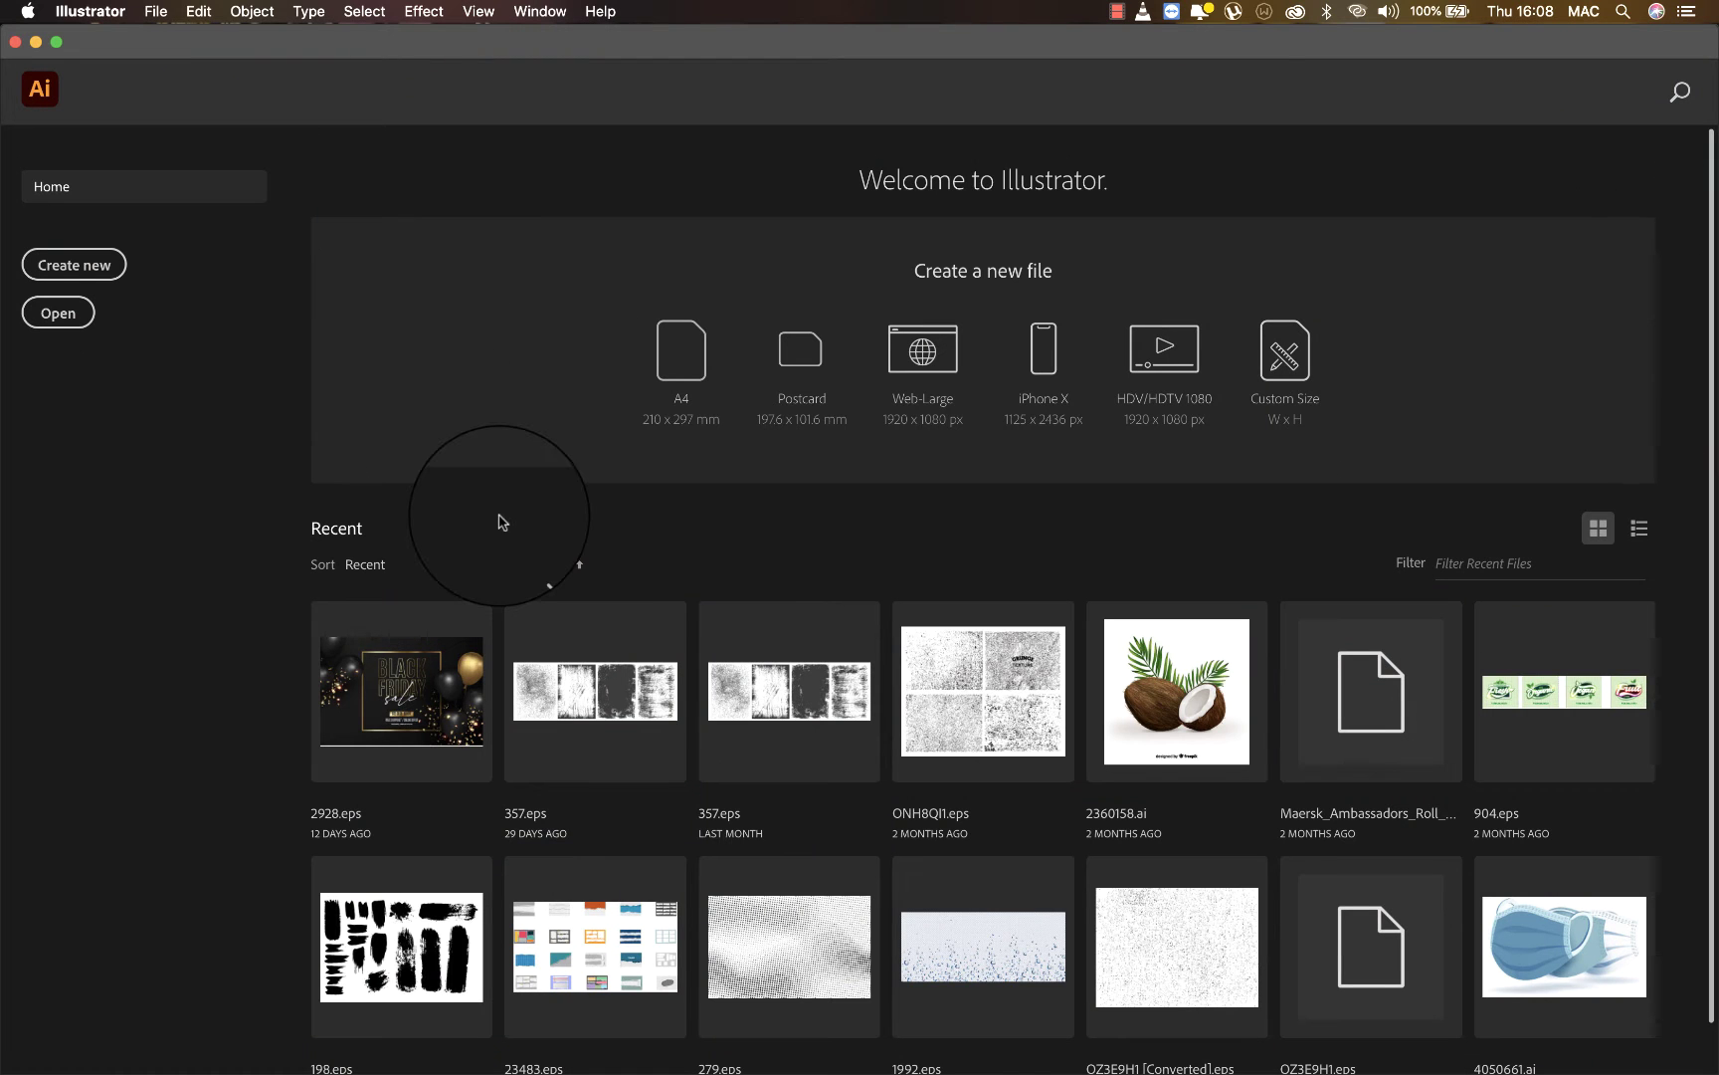
- Look through the menu bar menus from the Home screen
{"action": "scroll", "coordinate": [528, 627], "scroll_direction": "down", "scroll_amount": 1}
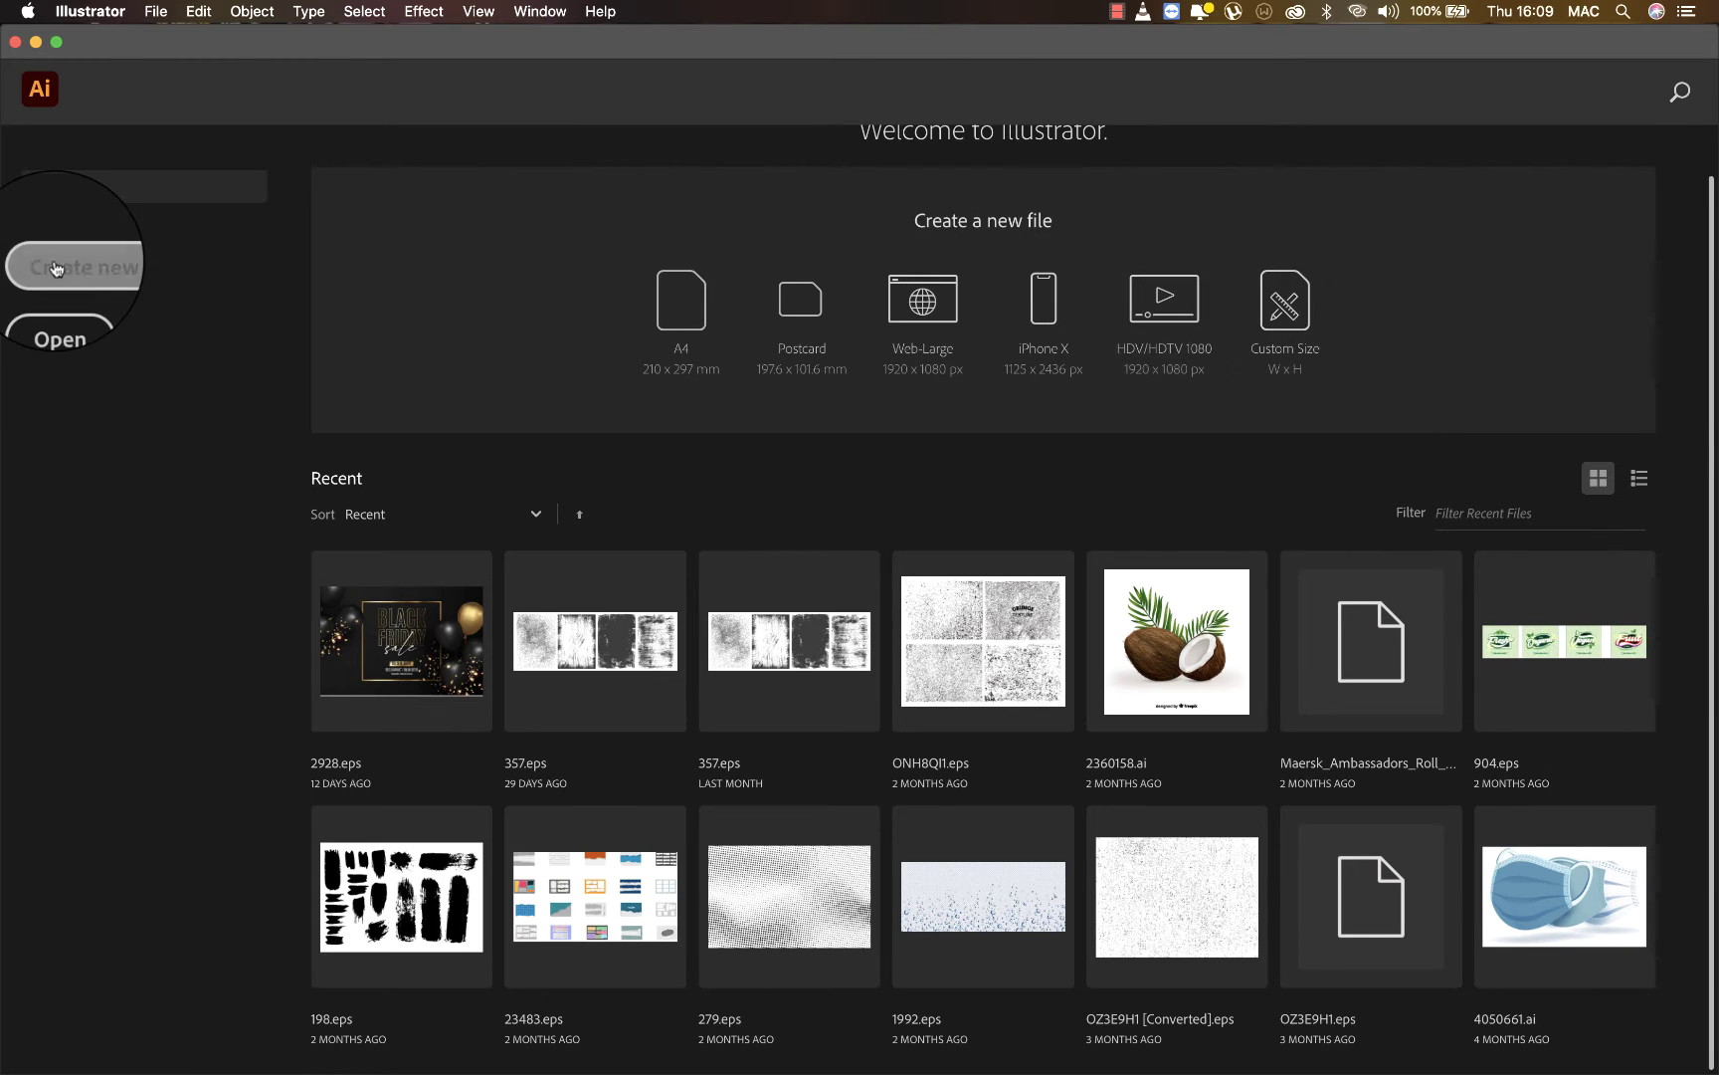
{"action": "left_click", "coordinate": [58, 312]}
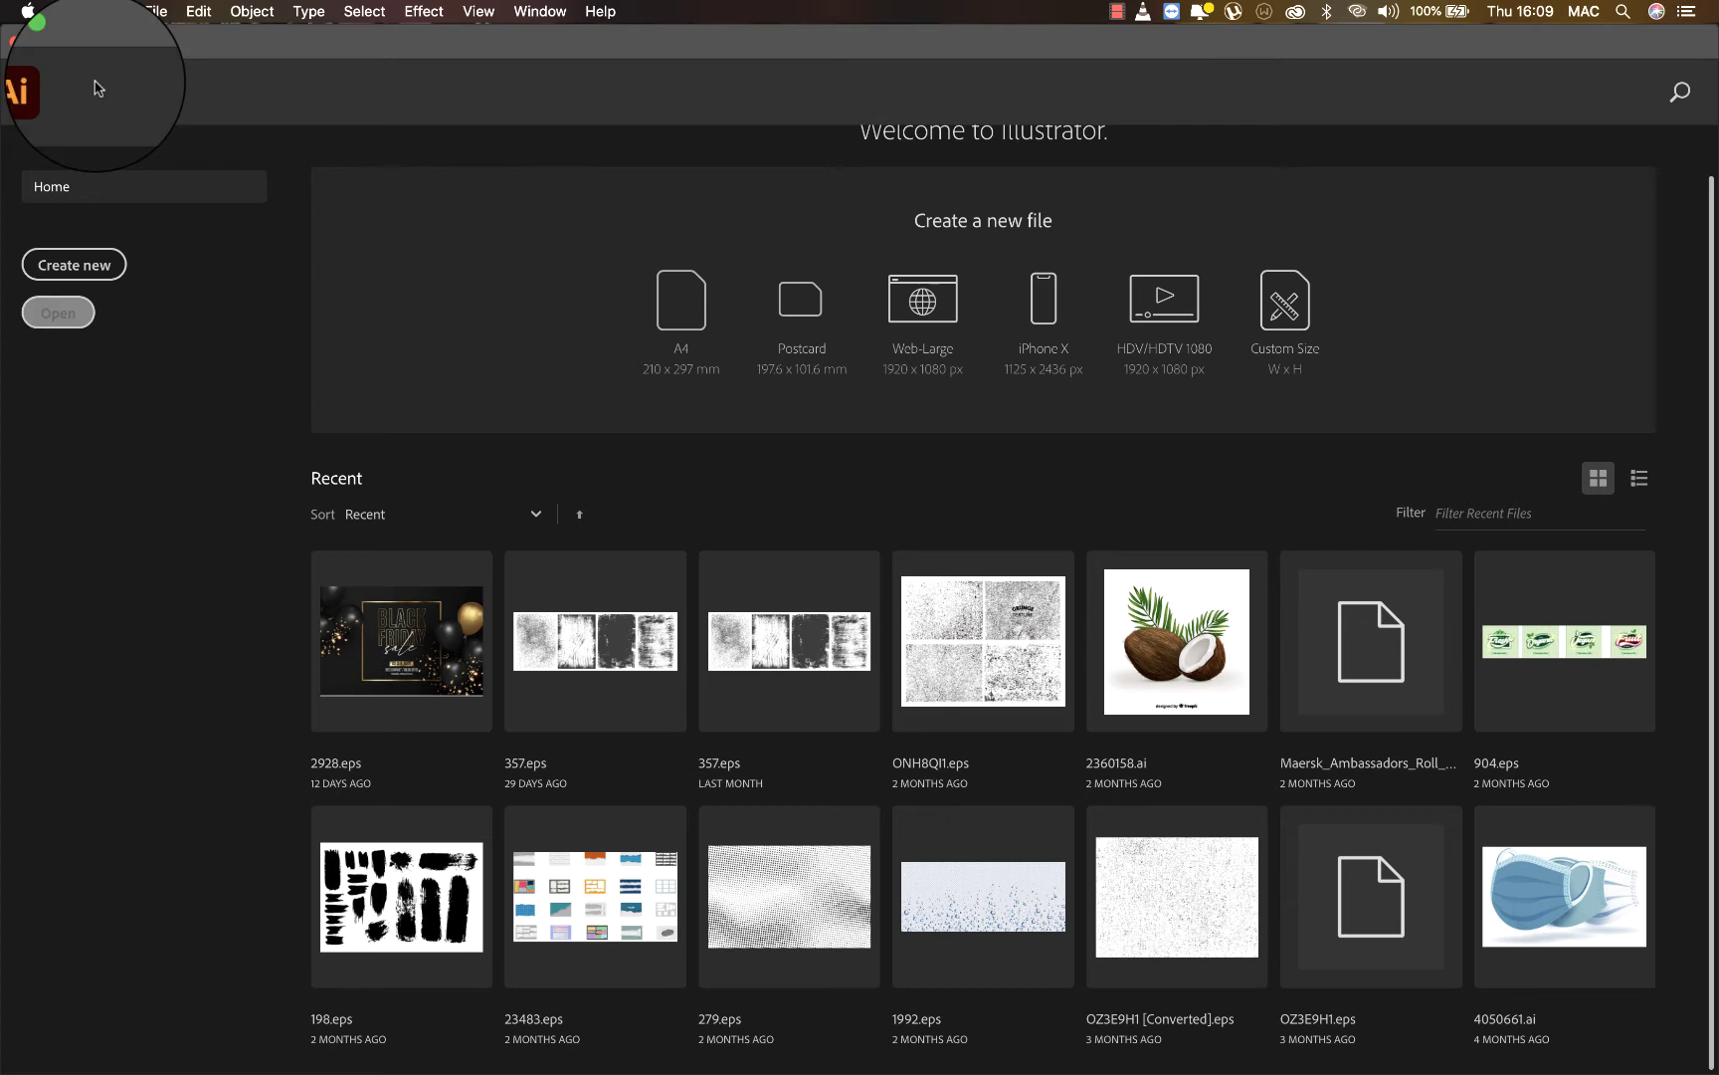
{"action": "left_click", "coordinate": [154, 14]}
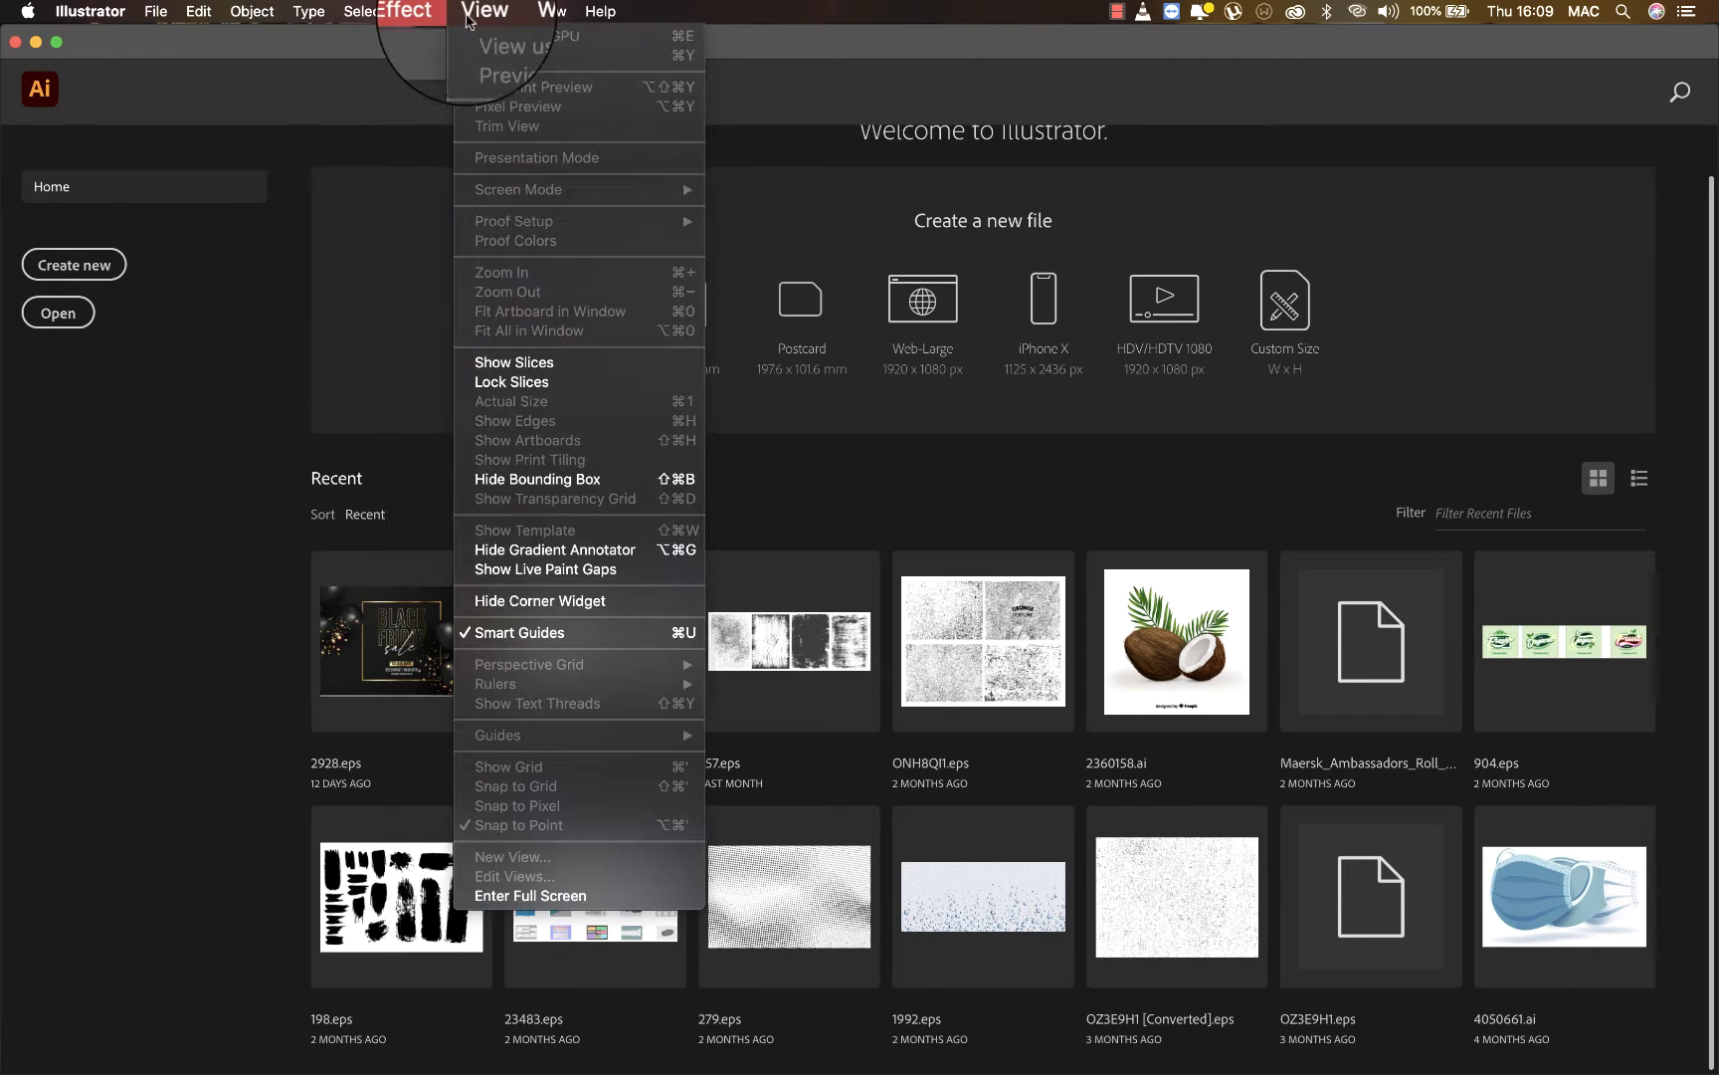
{"action": "mouse_move", "coordinate": [542, 14]}
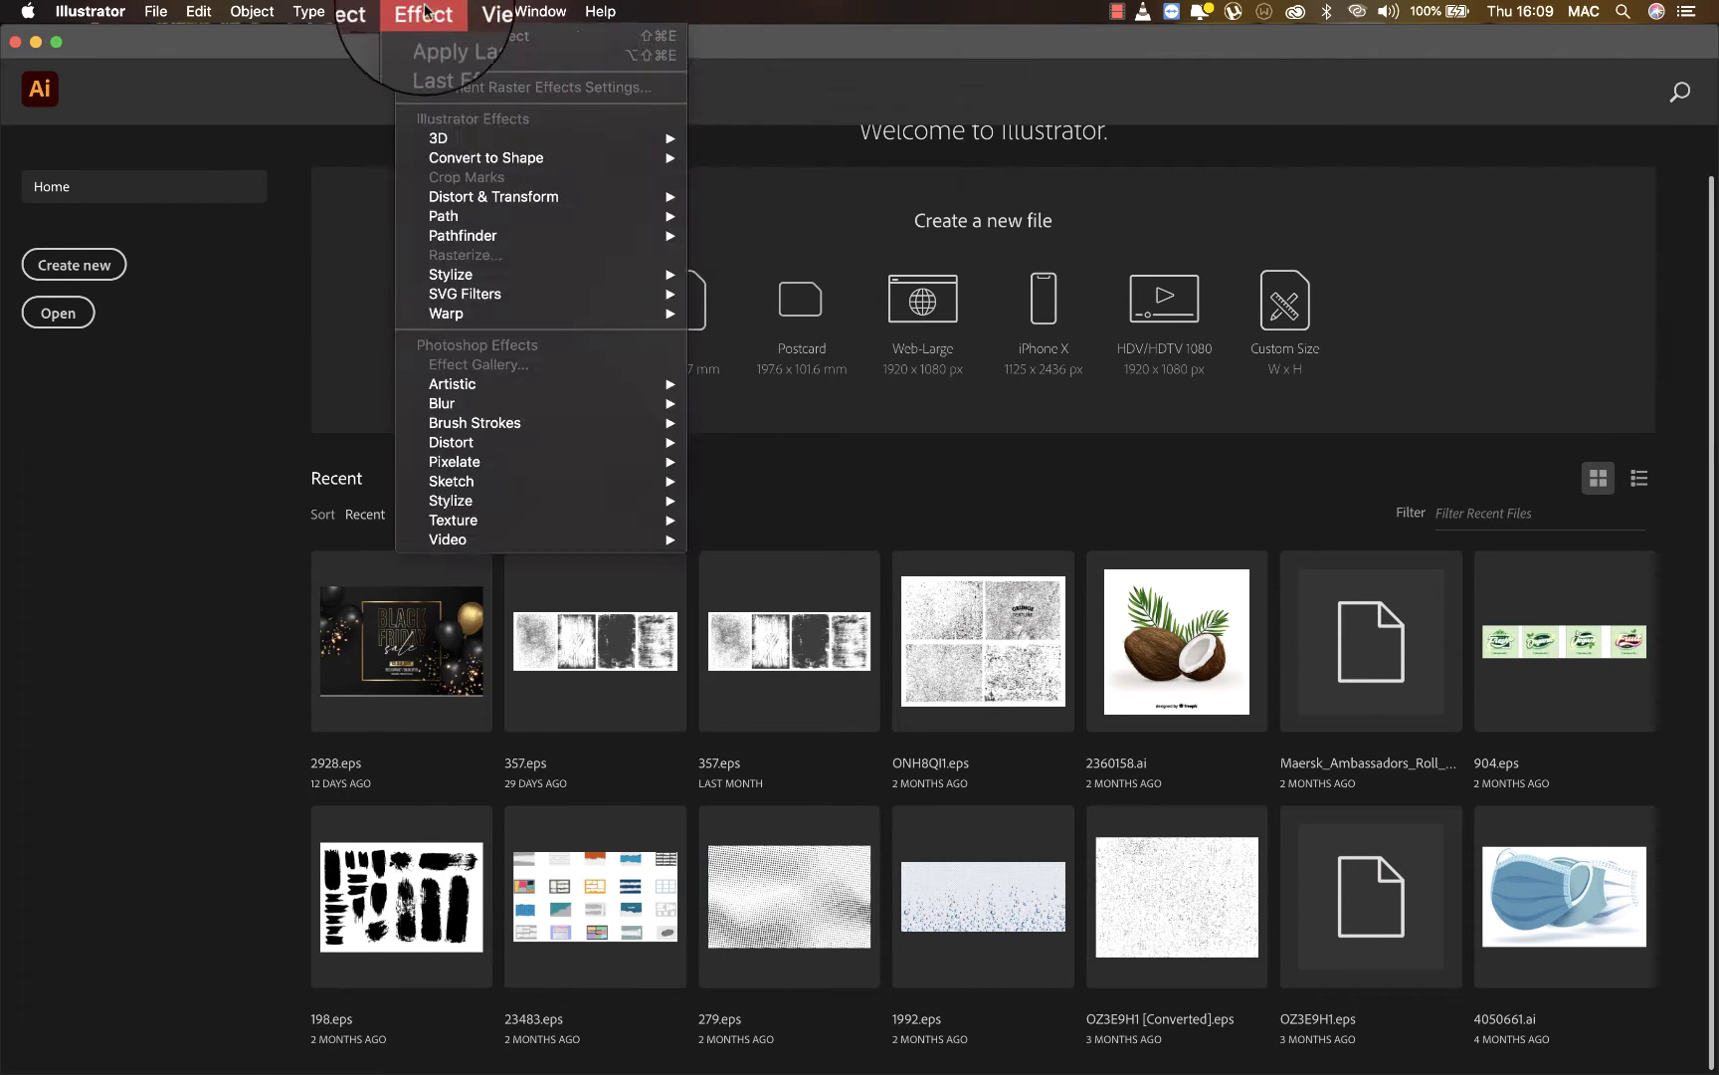
{"action": "mouse_move", "coordinate": [232, 12]}
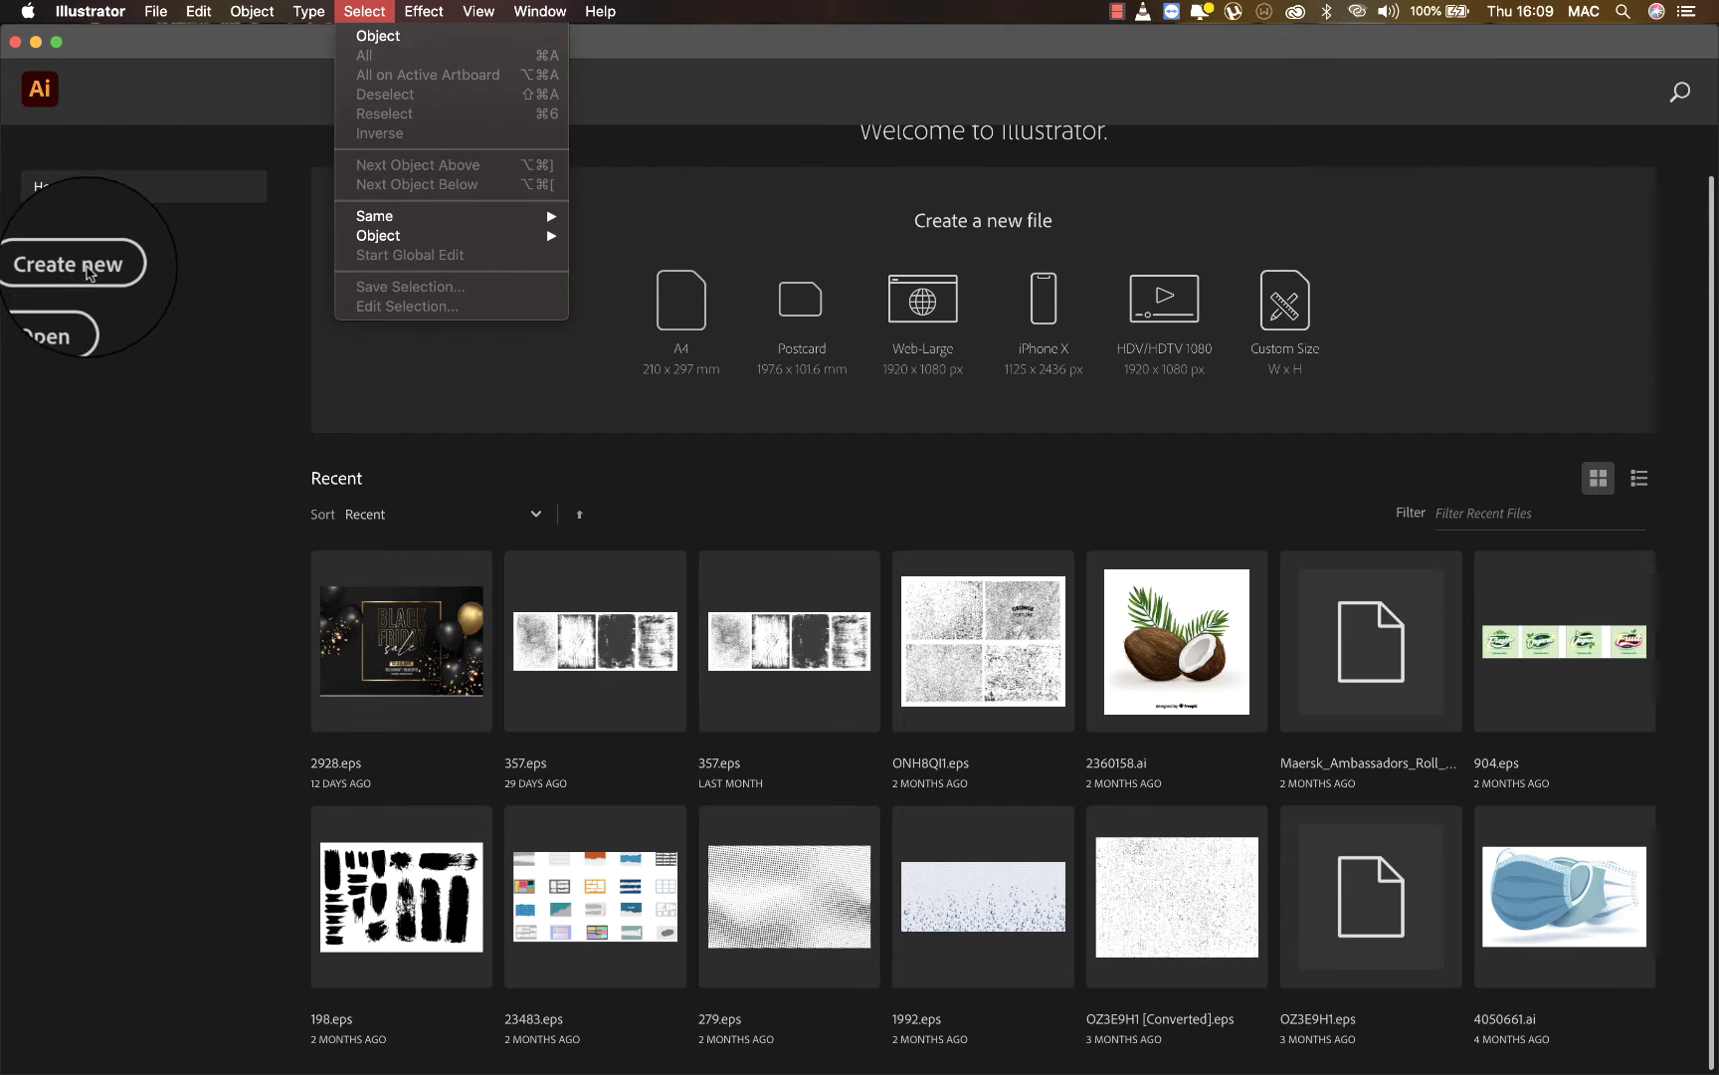
- Create a new Untitled-1 document using the default preset
{"action": "left_click", "coordinate": [90, 270]}
{"action": "left_click", "coordinate": [89, 269]}
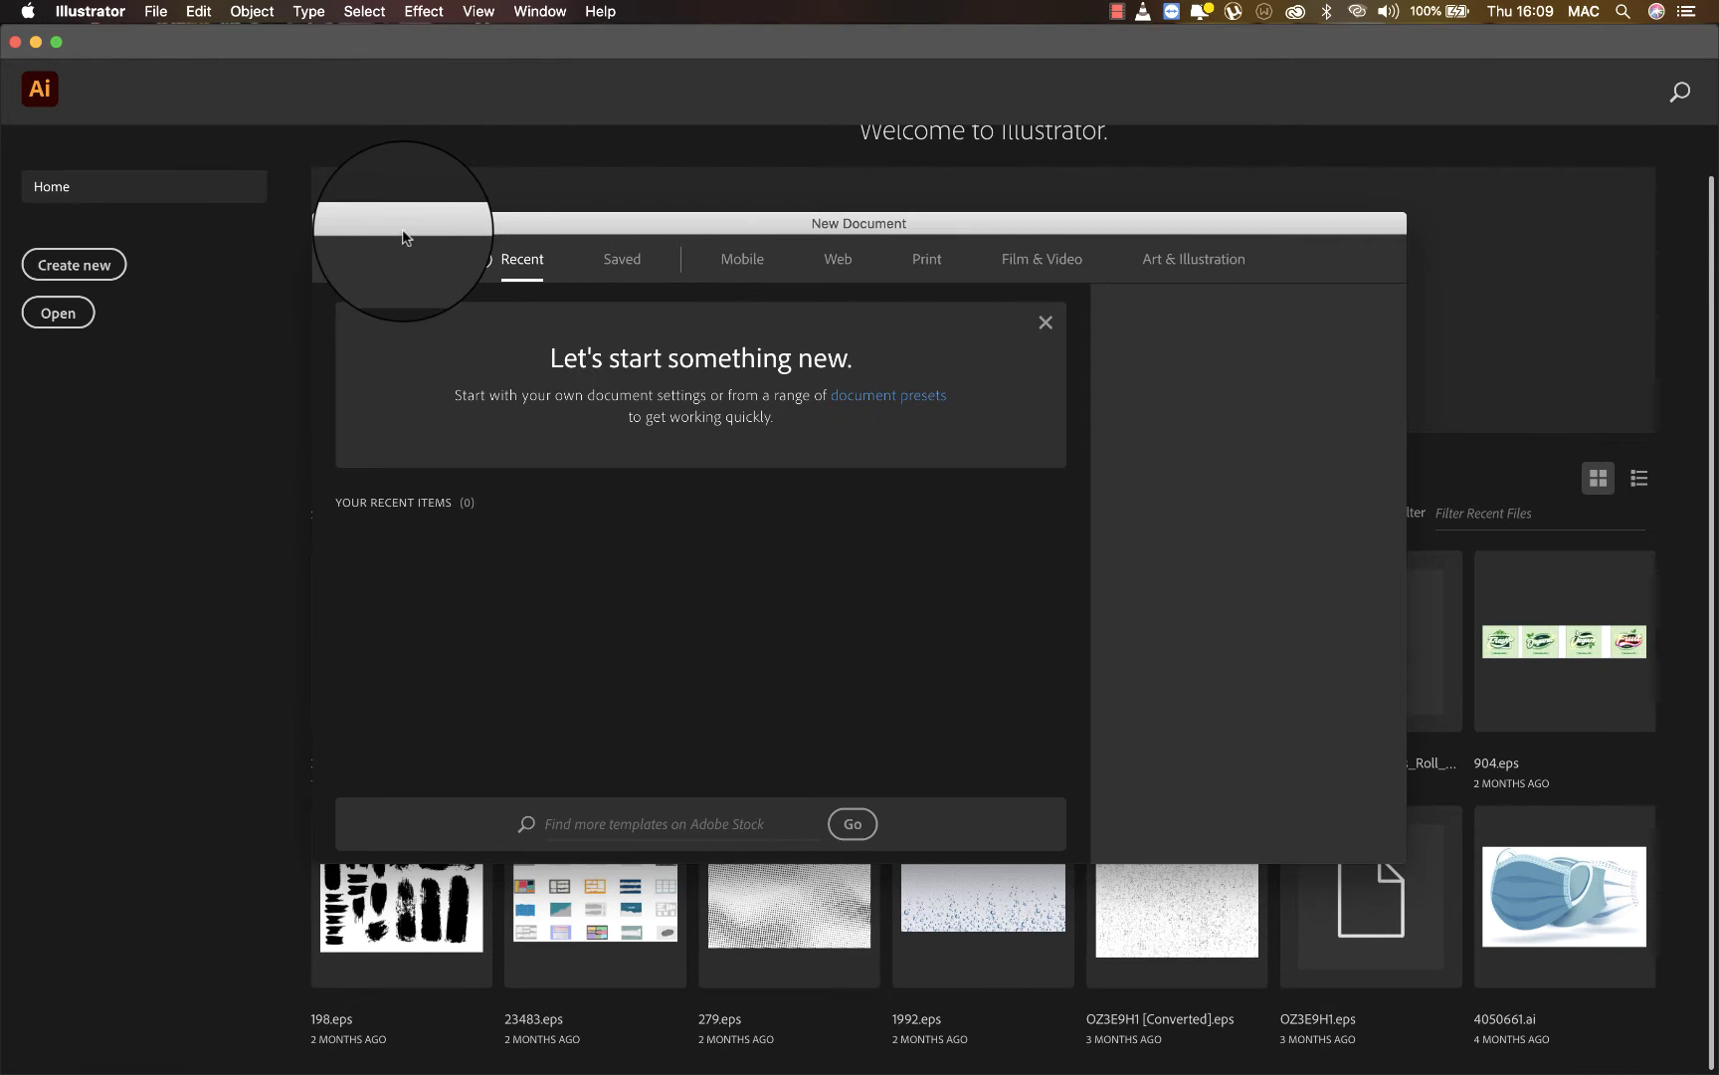
{"action": "key", "text": "Escape"}
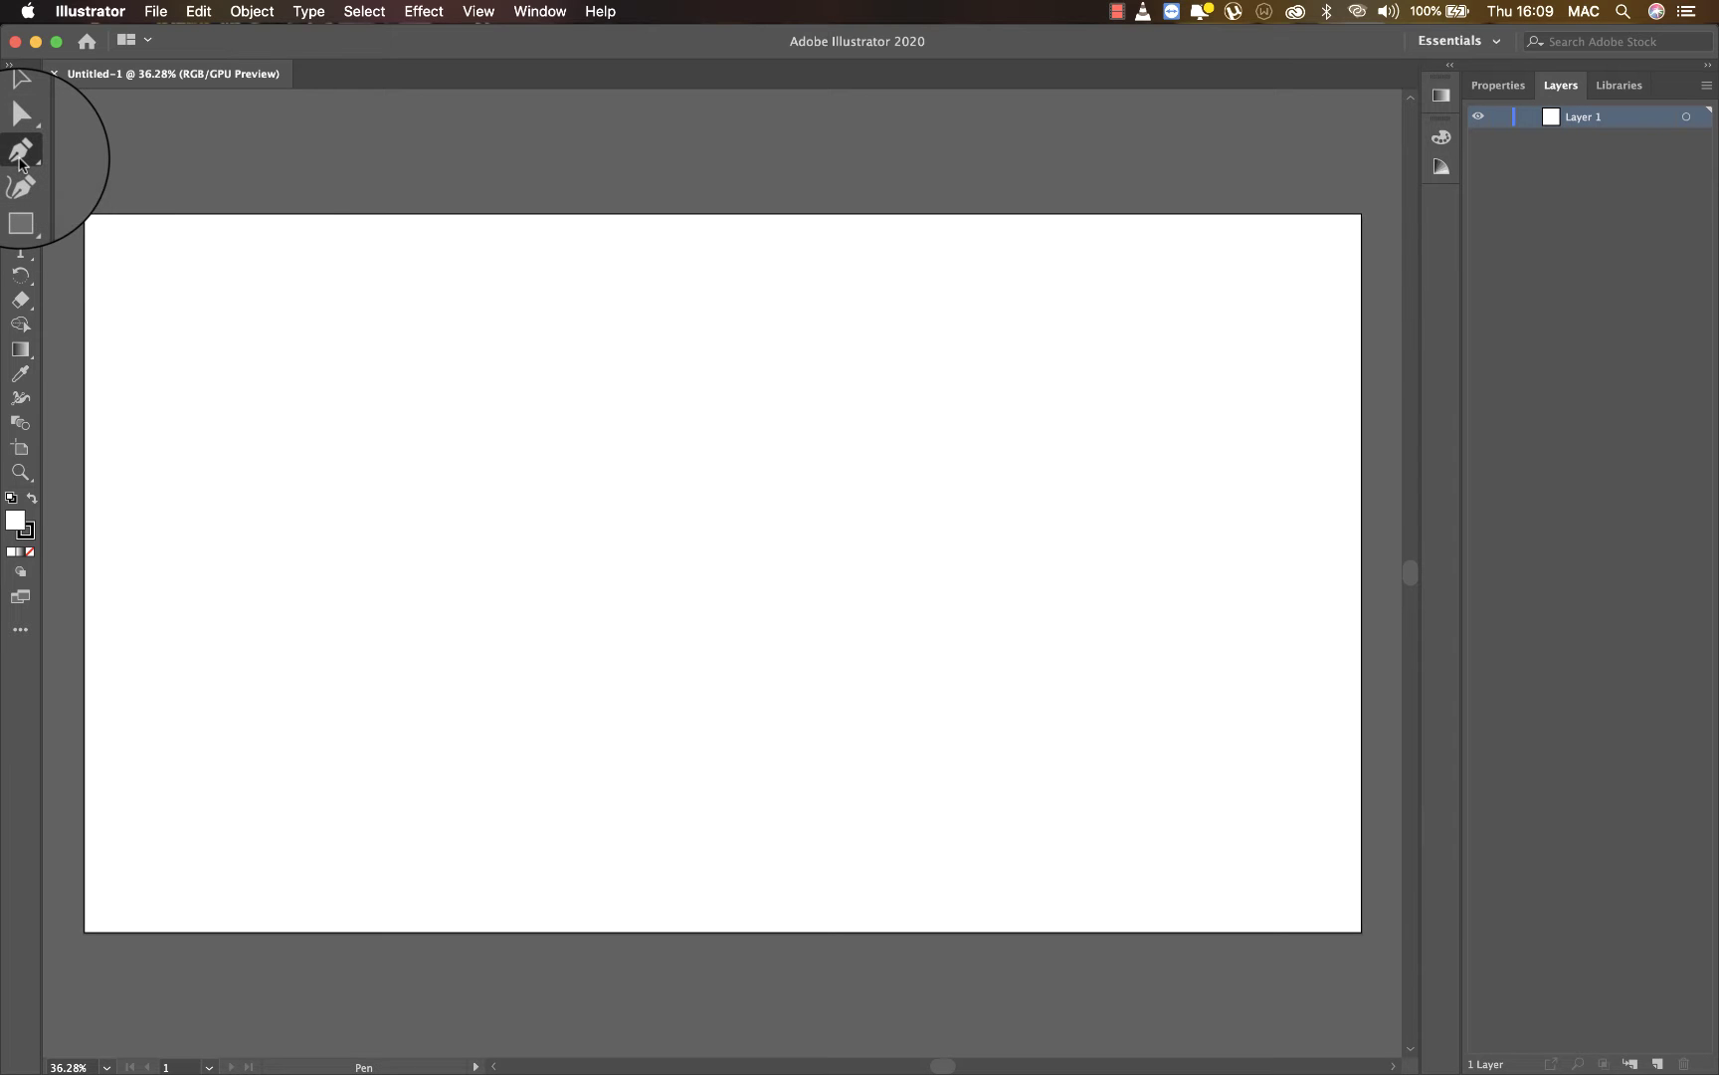
- Draw a looping curved Pen path with smooth anchors across the artboard
{"action": "left_click_drag", "start_coordinate": [286, 286], "coordinate": [407, 428]}
{"action": "left_click_drag", "start_coordinate": [512, 477], "coordinate": [505, 672]}
{"action": "left_click_drag", "start_coordinate": [590, 798], "coordinate": [723, 798]}
{"action": "left_click", "coordinate": [911, 630]}
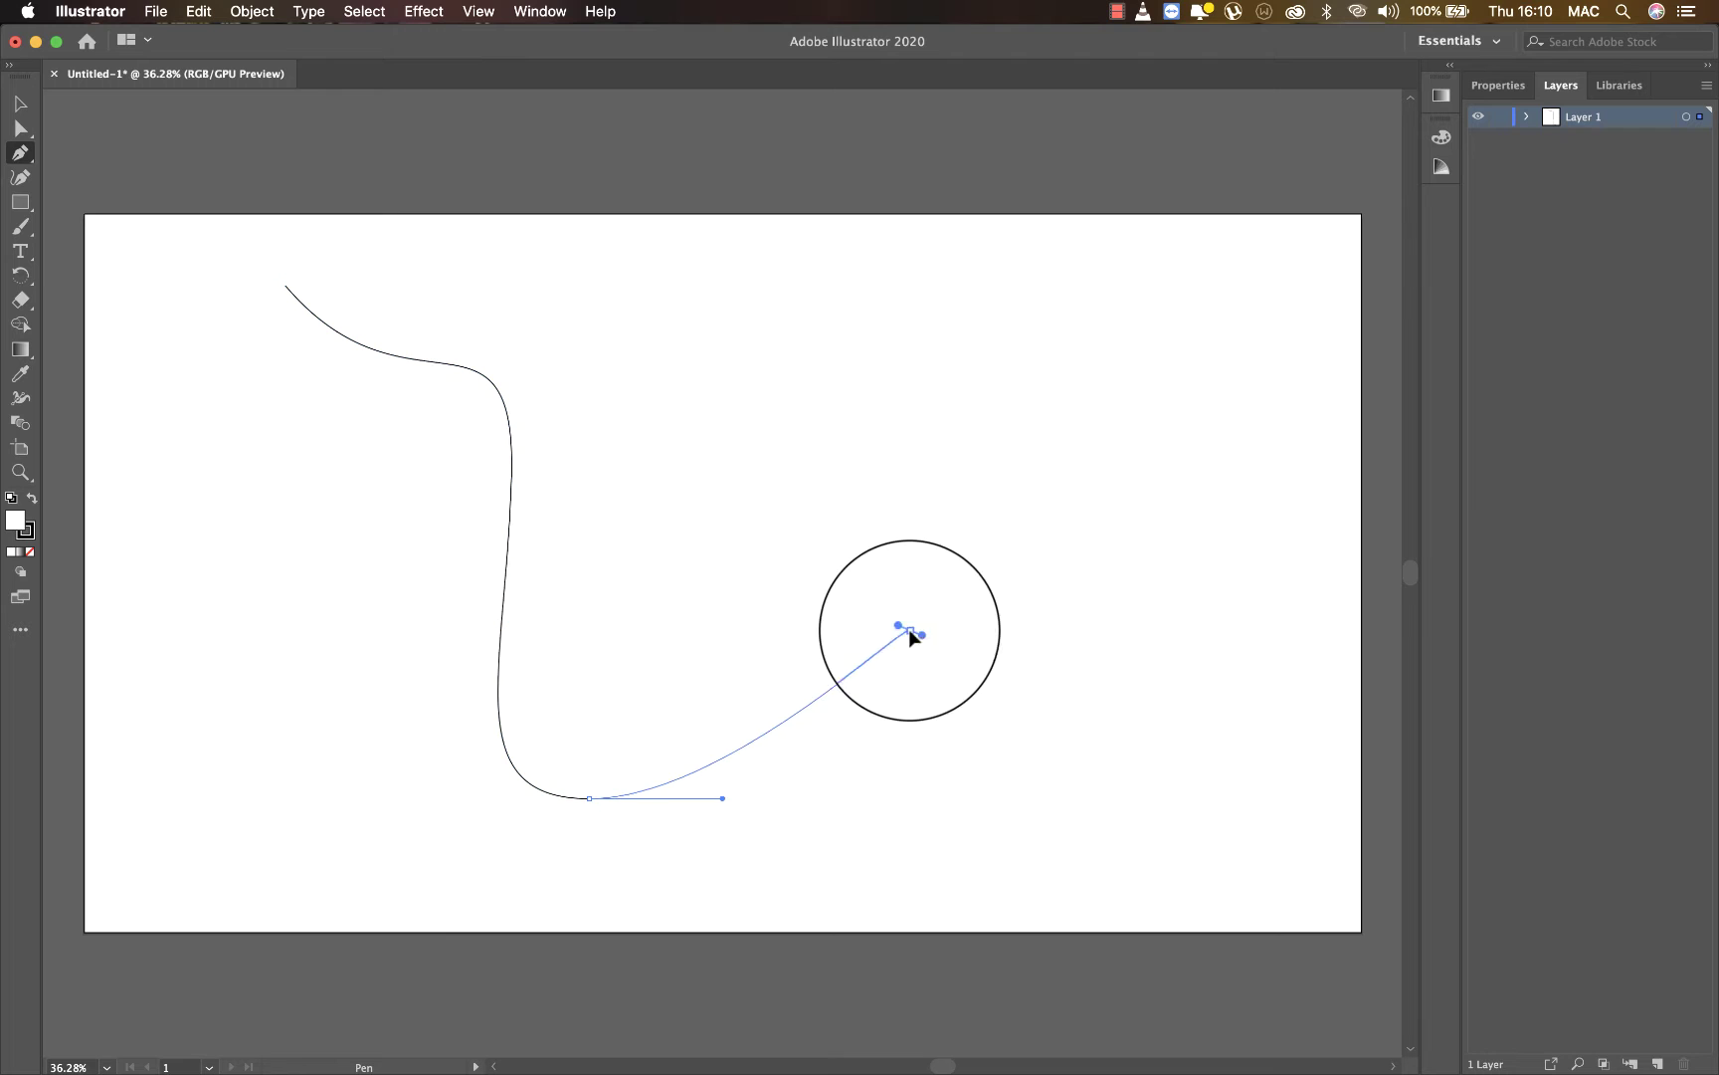
{"action": "left_click_drag", "start_coordinate": [911, 630], "coordinate": [978, 770]}
{"action": "left_click_drag", "start_coordinate": [1003, 498], "coordinate": [1143, 430]}
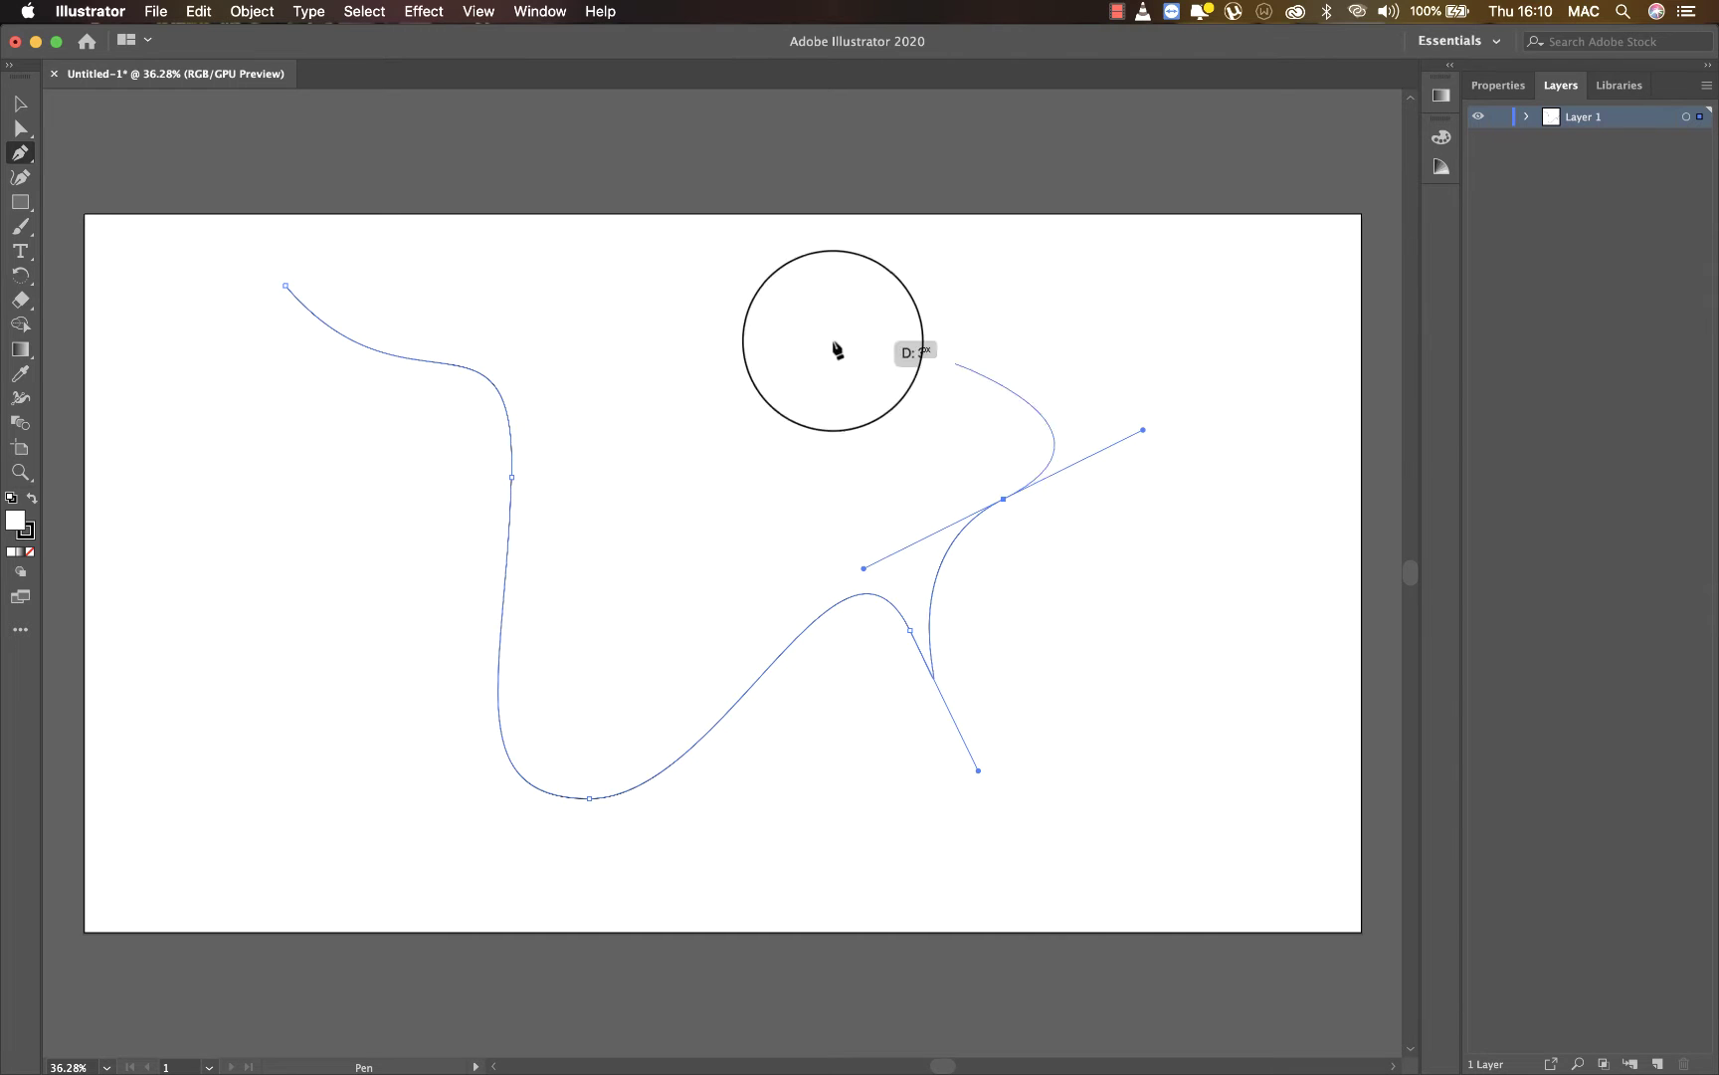
{"action": "left_click_drag", "start_coordinate": [722, 320], "coordinate": [623, 449]}
{"action": "left_click_drag", "start_coordinate": [339, 570], "coordinate": [394, 402]}
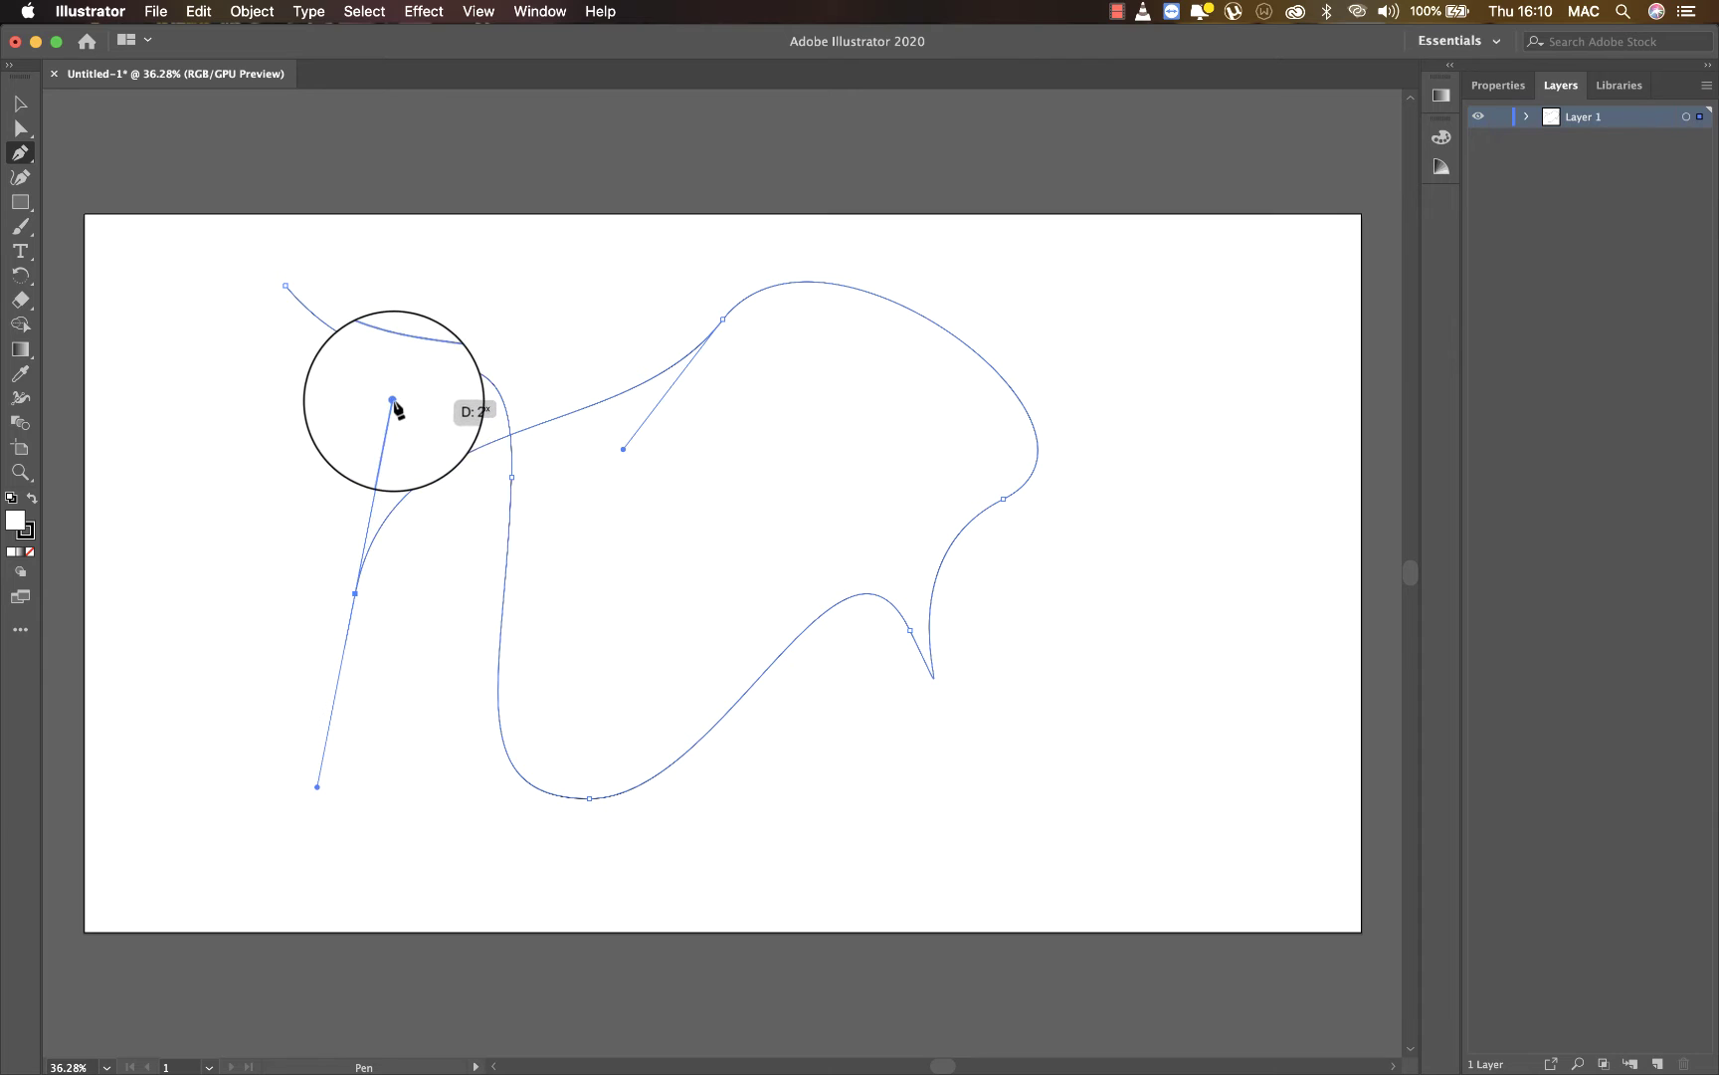
{"action": "left_click_drag", "start_coordinate": [503, 435], "coordinate": [398, 418]}
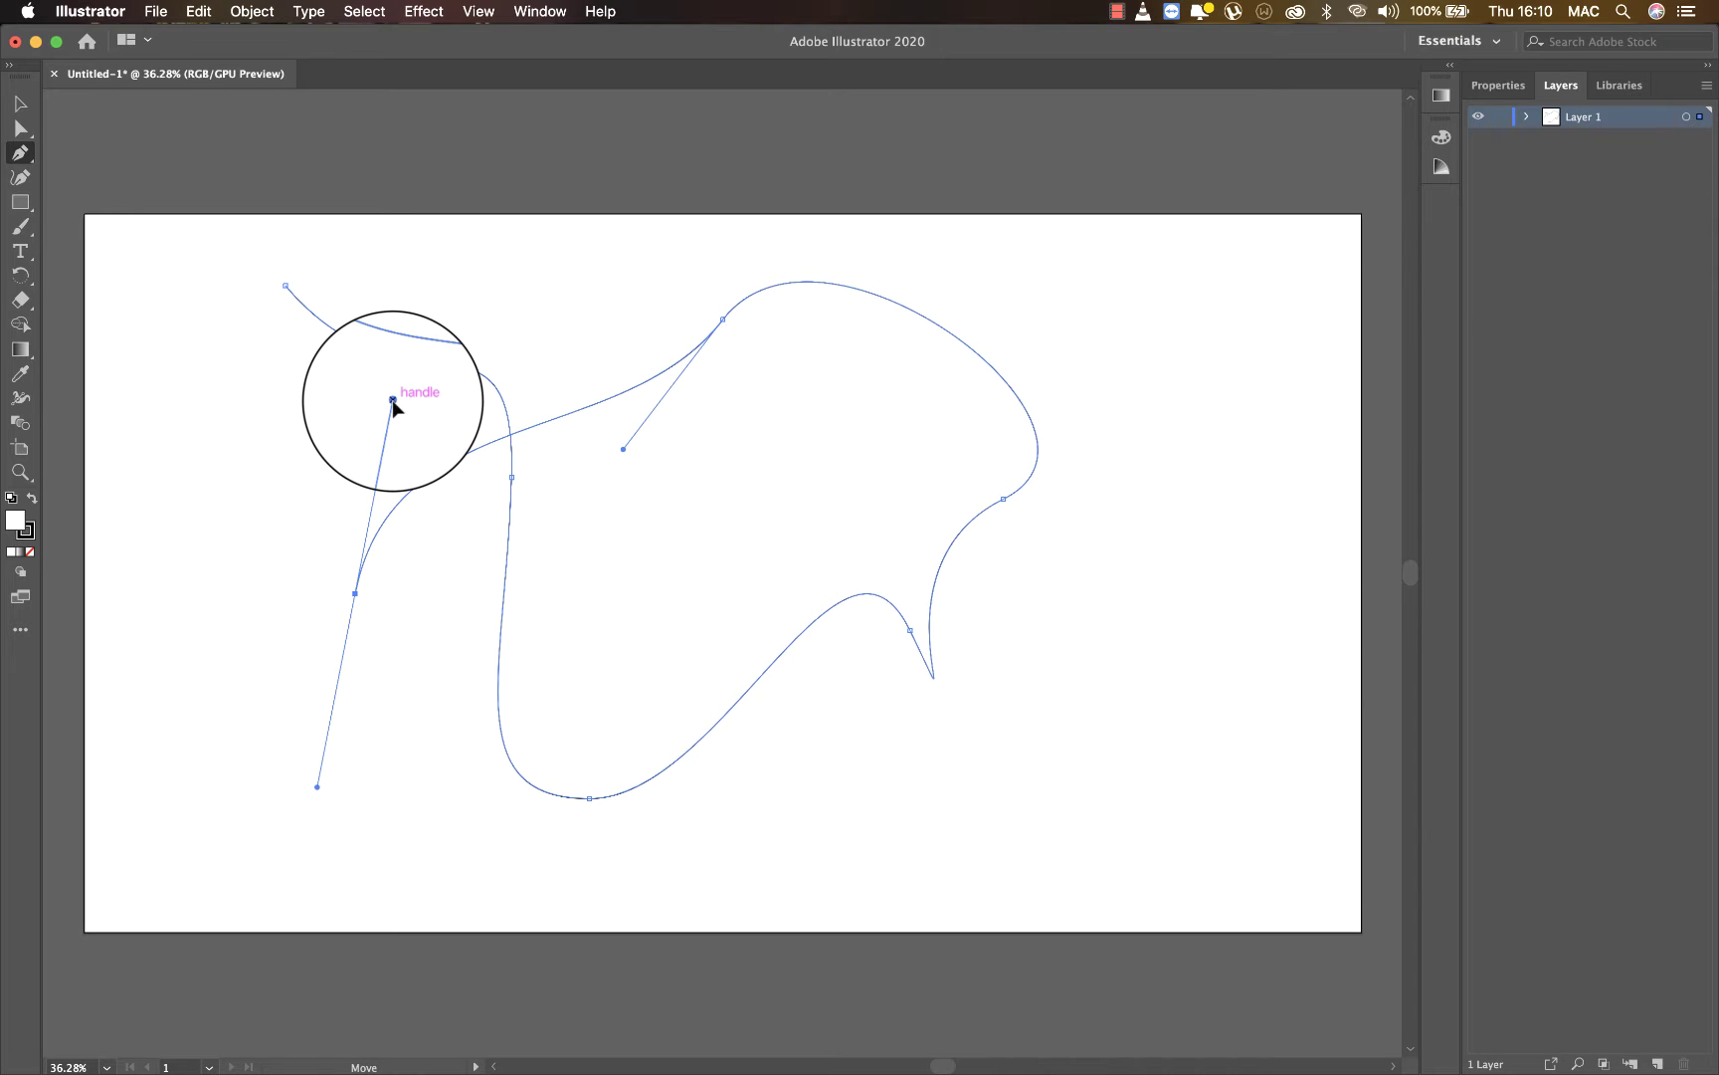
{"action": "left_click_drag", "start_coordinate": [393, 401], "coordinate": [399, 779]}
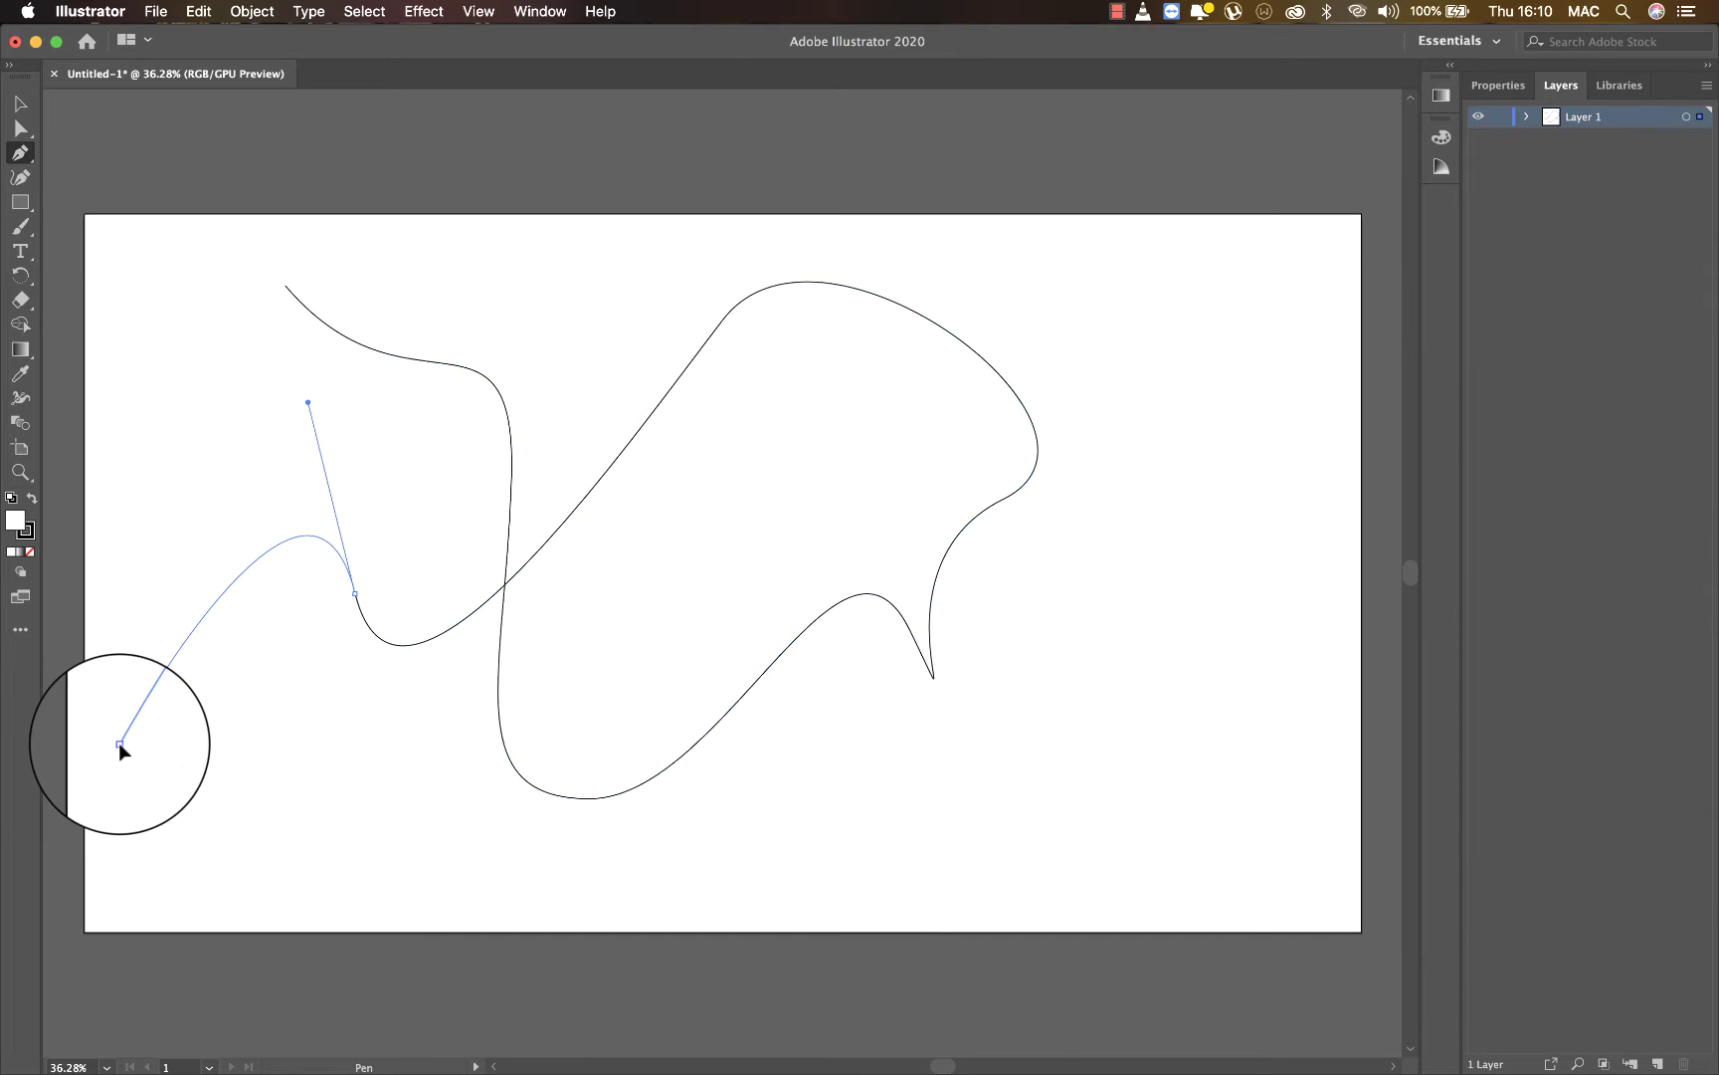
- Extend the path down the left side and along the bottom, then undo the latest points
{"action": "left_click_drag", "start_coordinate": [119, 743], "coordinate": [123, 813]}
{"action": "left_click_drag", "start_coordinate": [249, 855], "coordinate": [332, 851]}
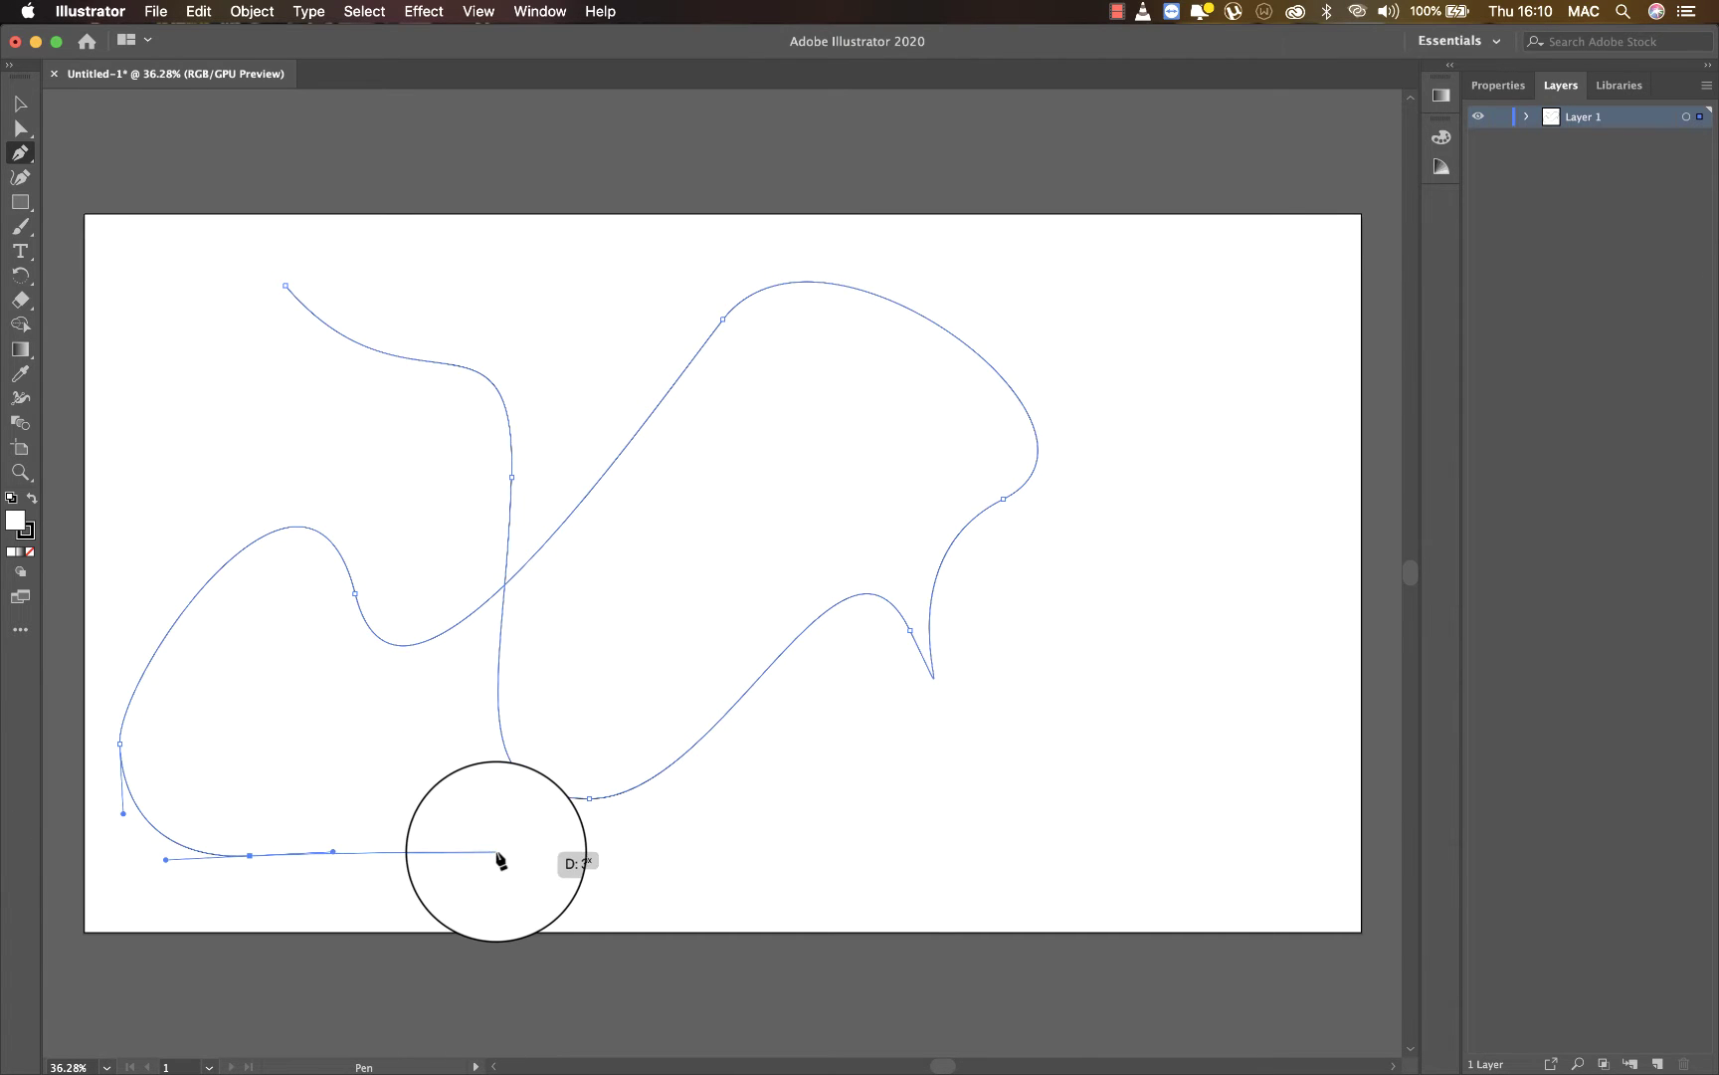
{"action": "left_click_drag", "start_coordinate": [497, 852], "coordinate": [550, 803]}
{"action": "left_click_drag", "start_coordinate": [821, 782], "coordinate": [837, 624]}
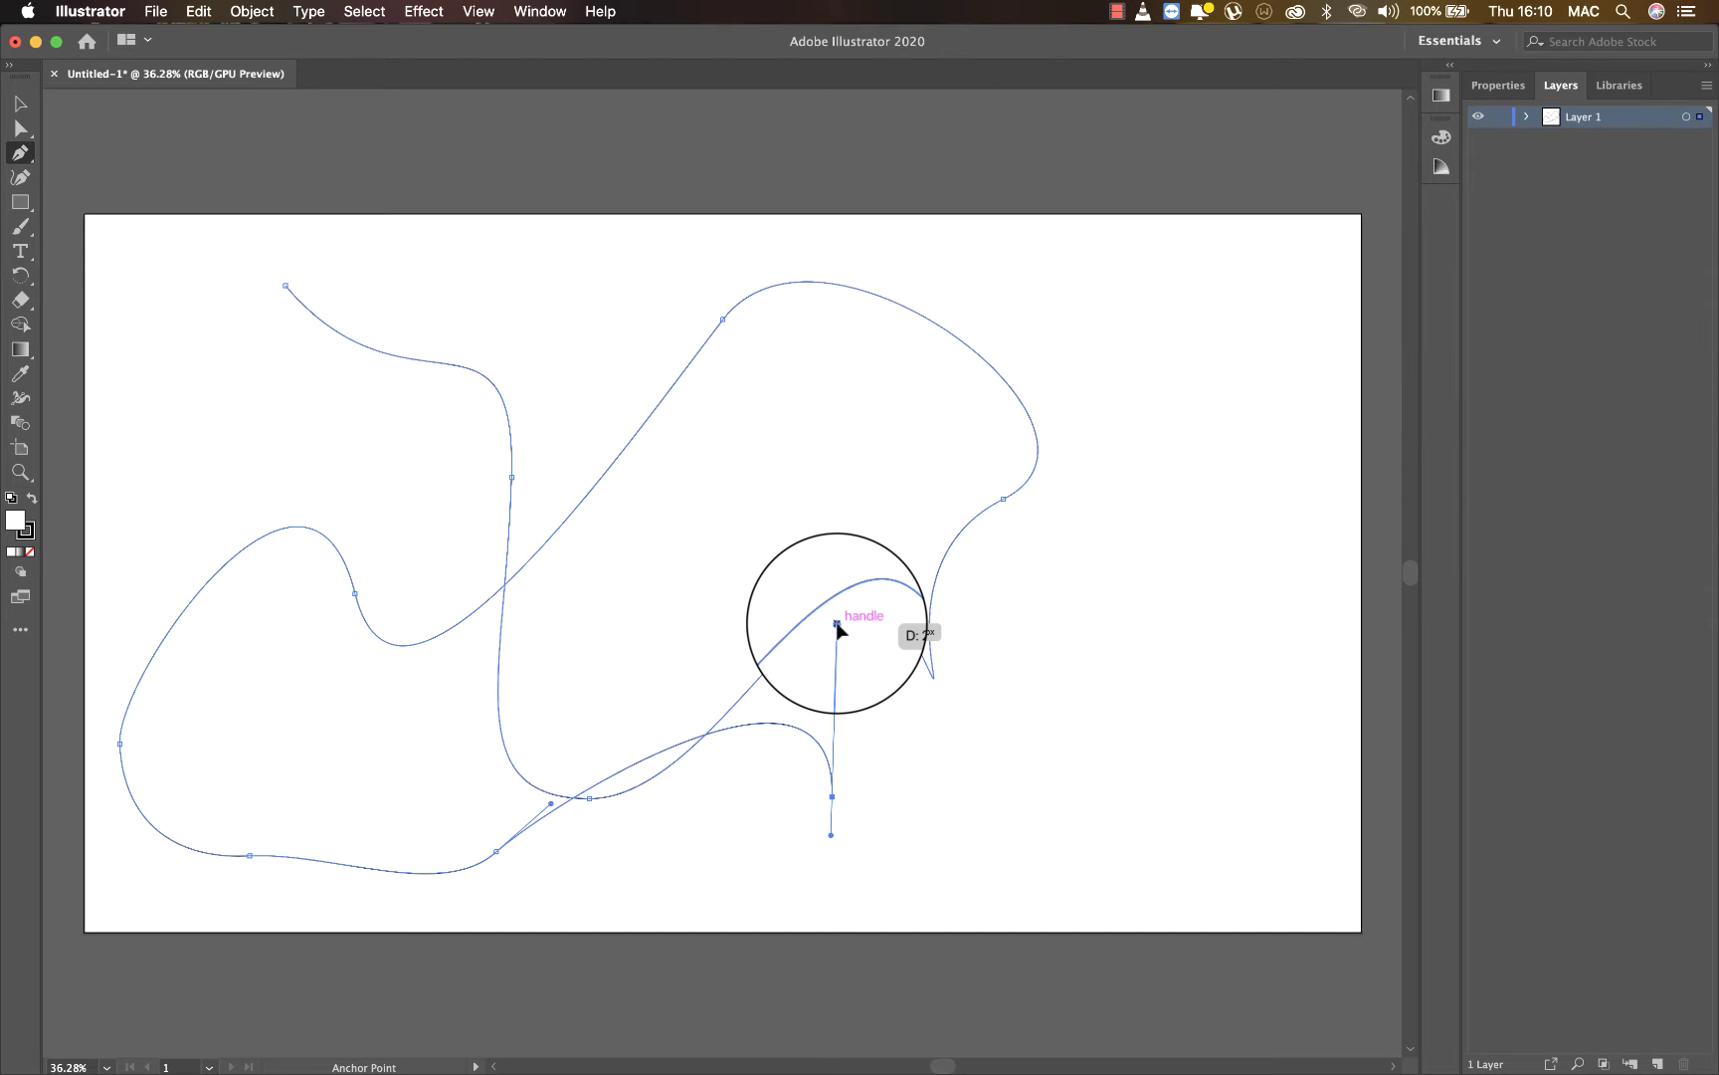
{"action": "left_click_drag", "start_coordinate": [837, 624], "coordinate": [736, 749]}
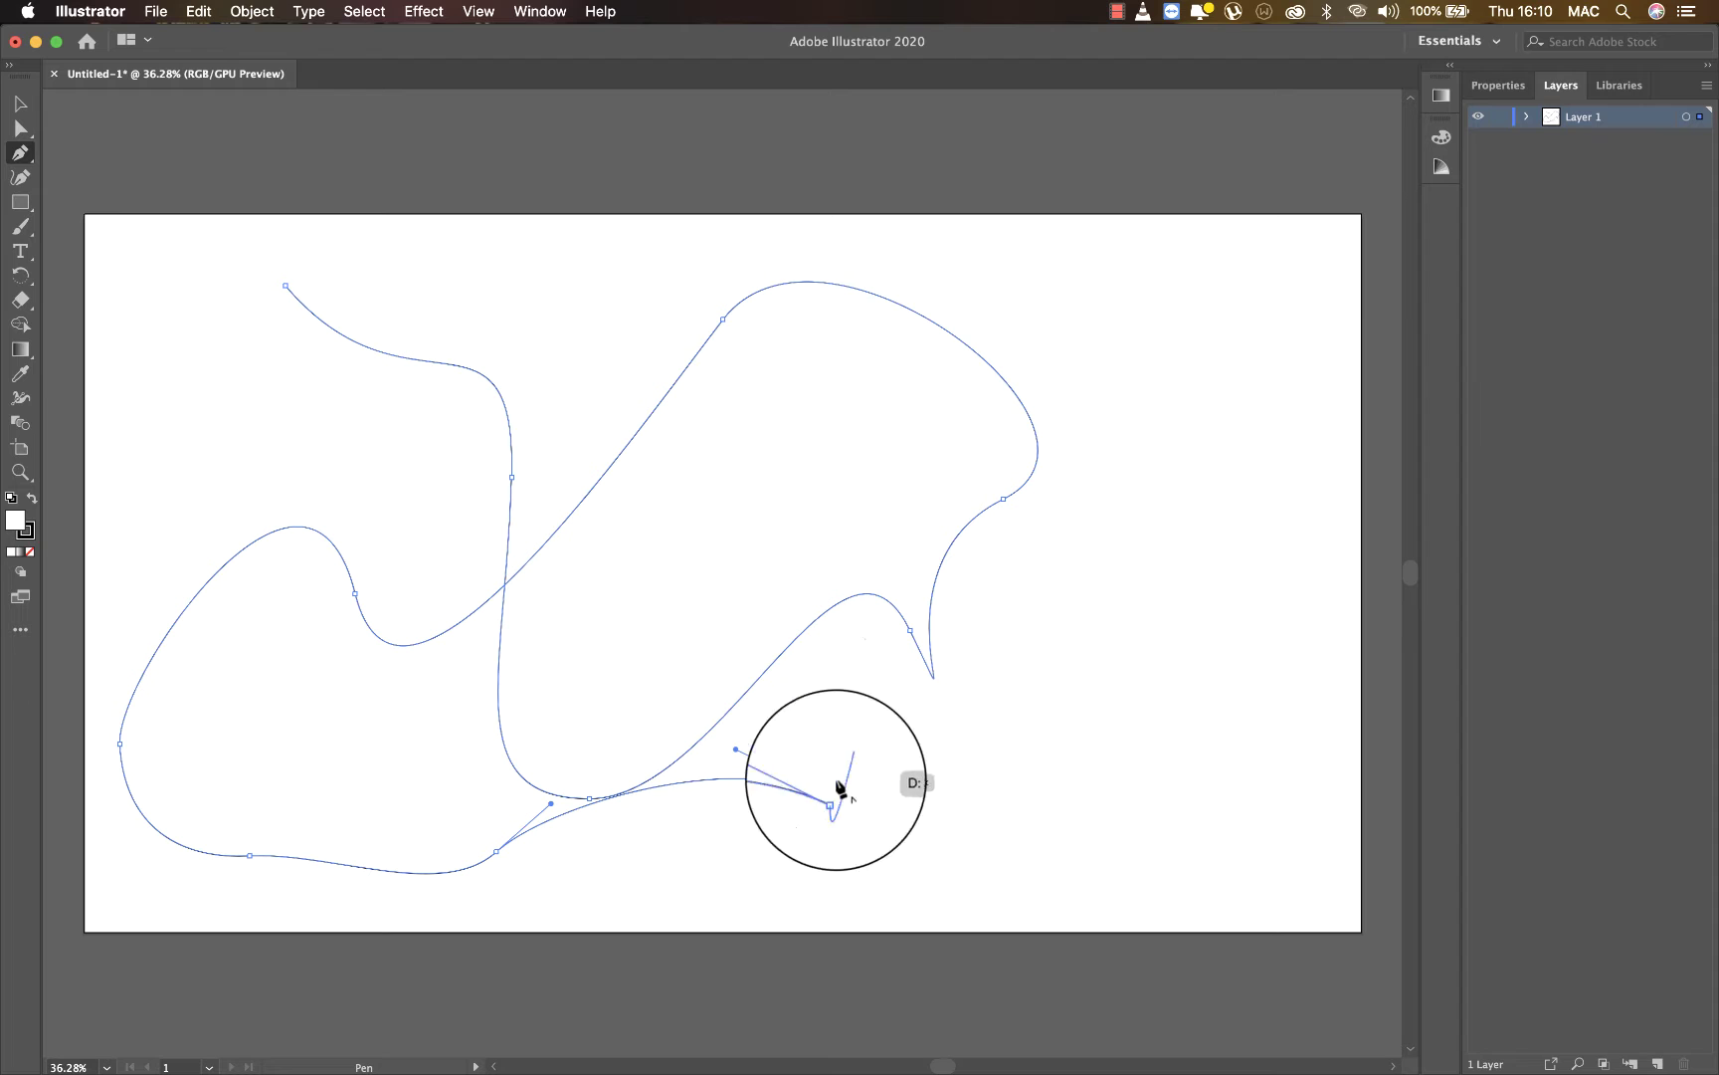
{"action": "left_click", "coordinate": [833, 799]}
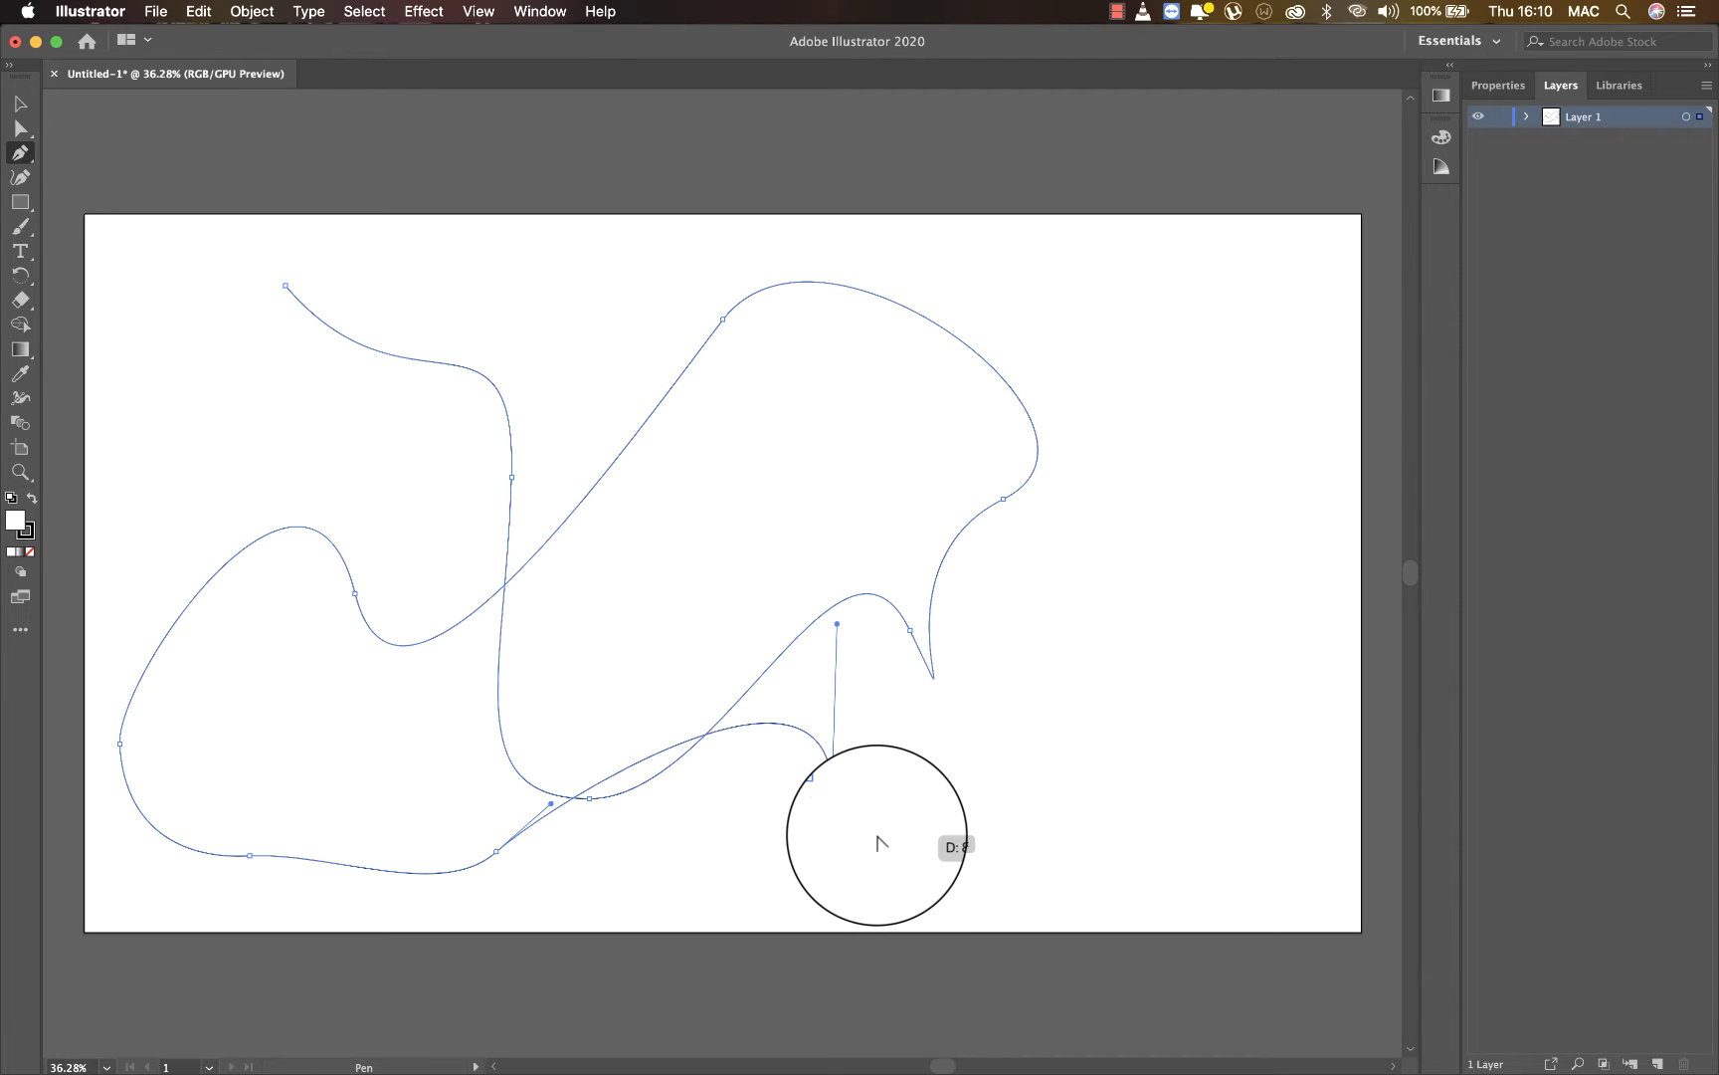
{"action": "left_click_drag", "start_coordinate": [837, 624], "coordinate": [896, 925]}
{"action": "key", "text": "super+z"}
{"action": "key", "text": "super+z"}
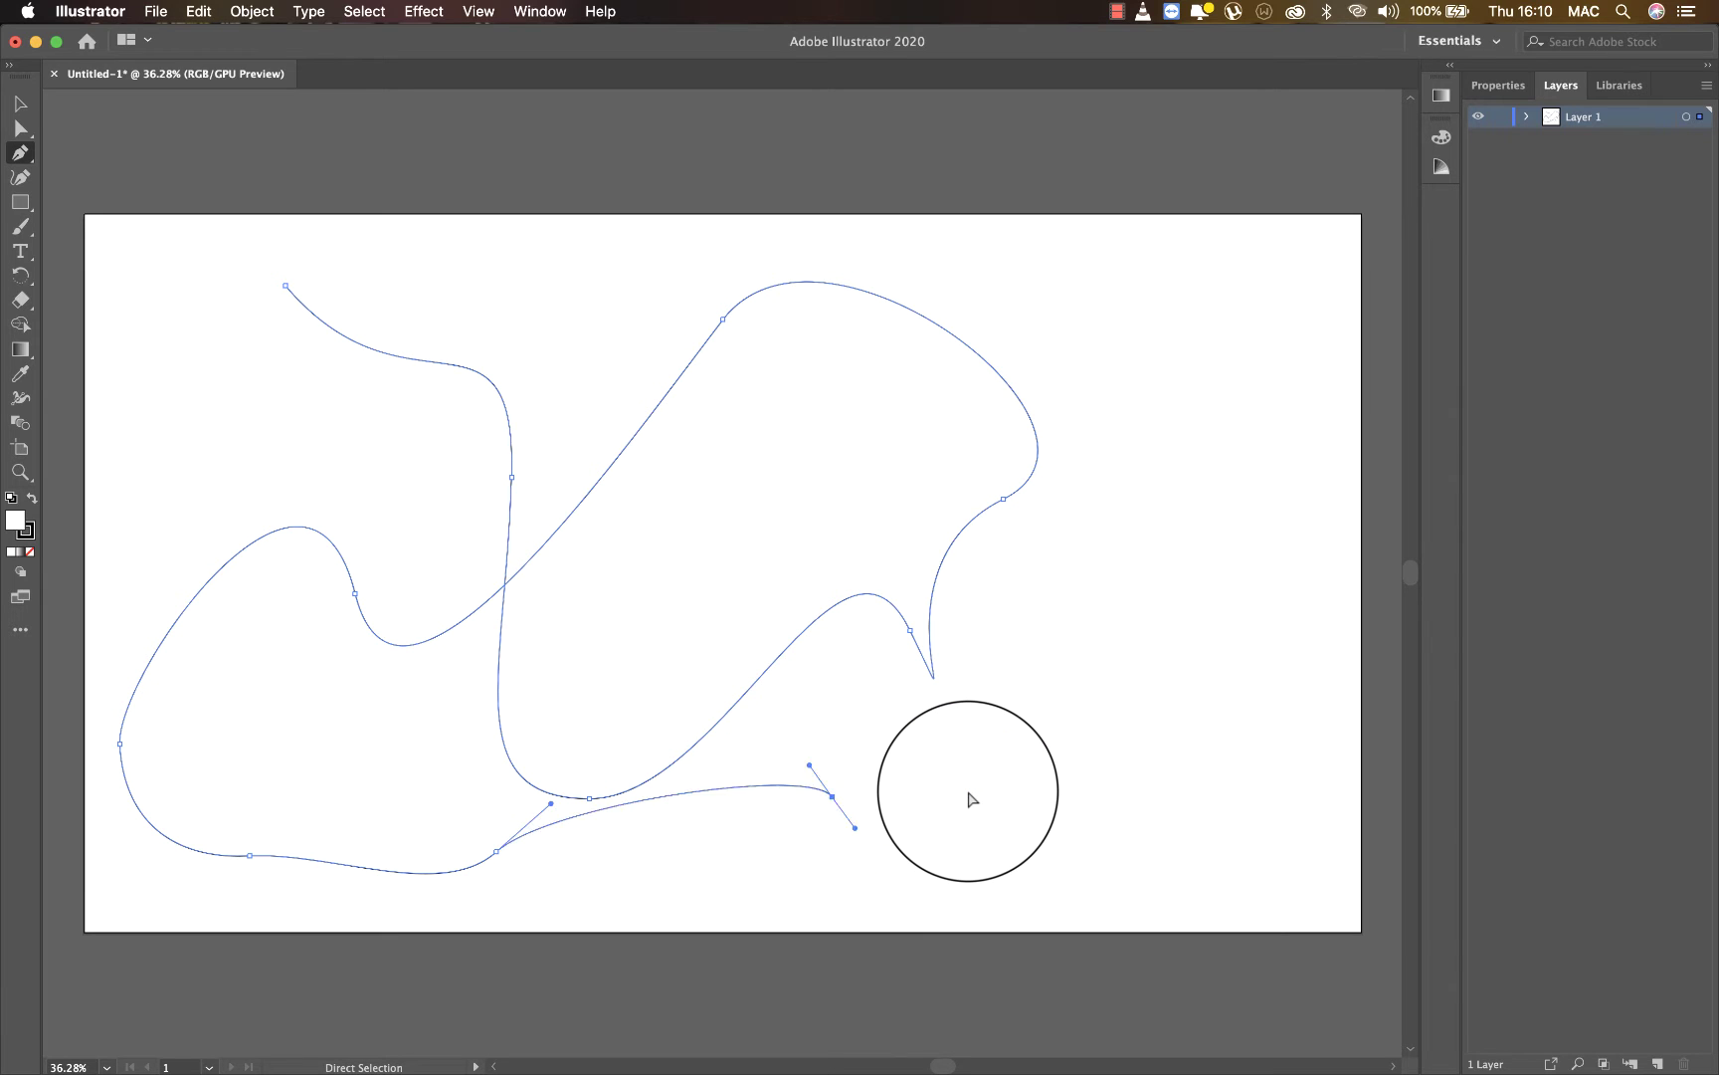
{"action": "key", "text": "super+z"}
{"action": "key", "text": "super+z"}
{"action": "key", "text": "super+z"}
{"action": "key", "text": "super+z"}
{"action": "key", "text": "super+z"}
{"action": "key", "text": "super+z"}
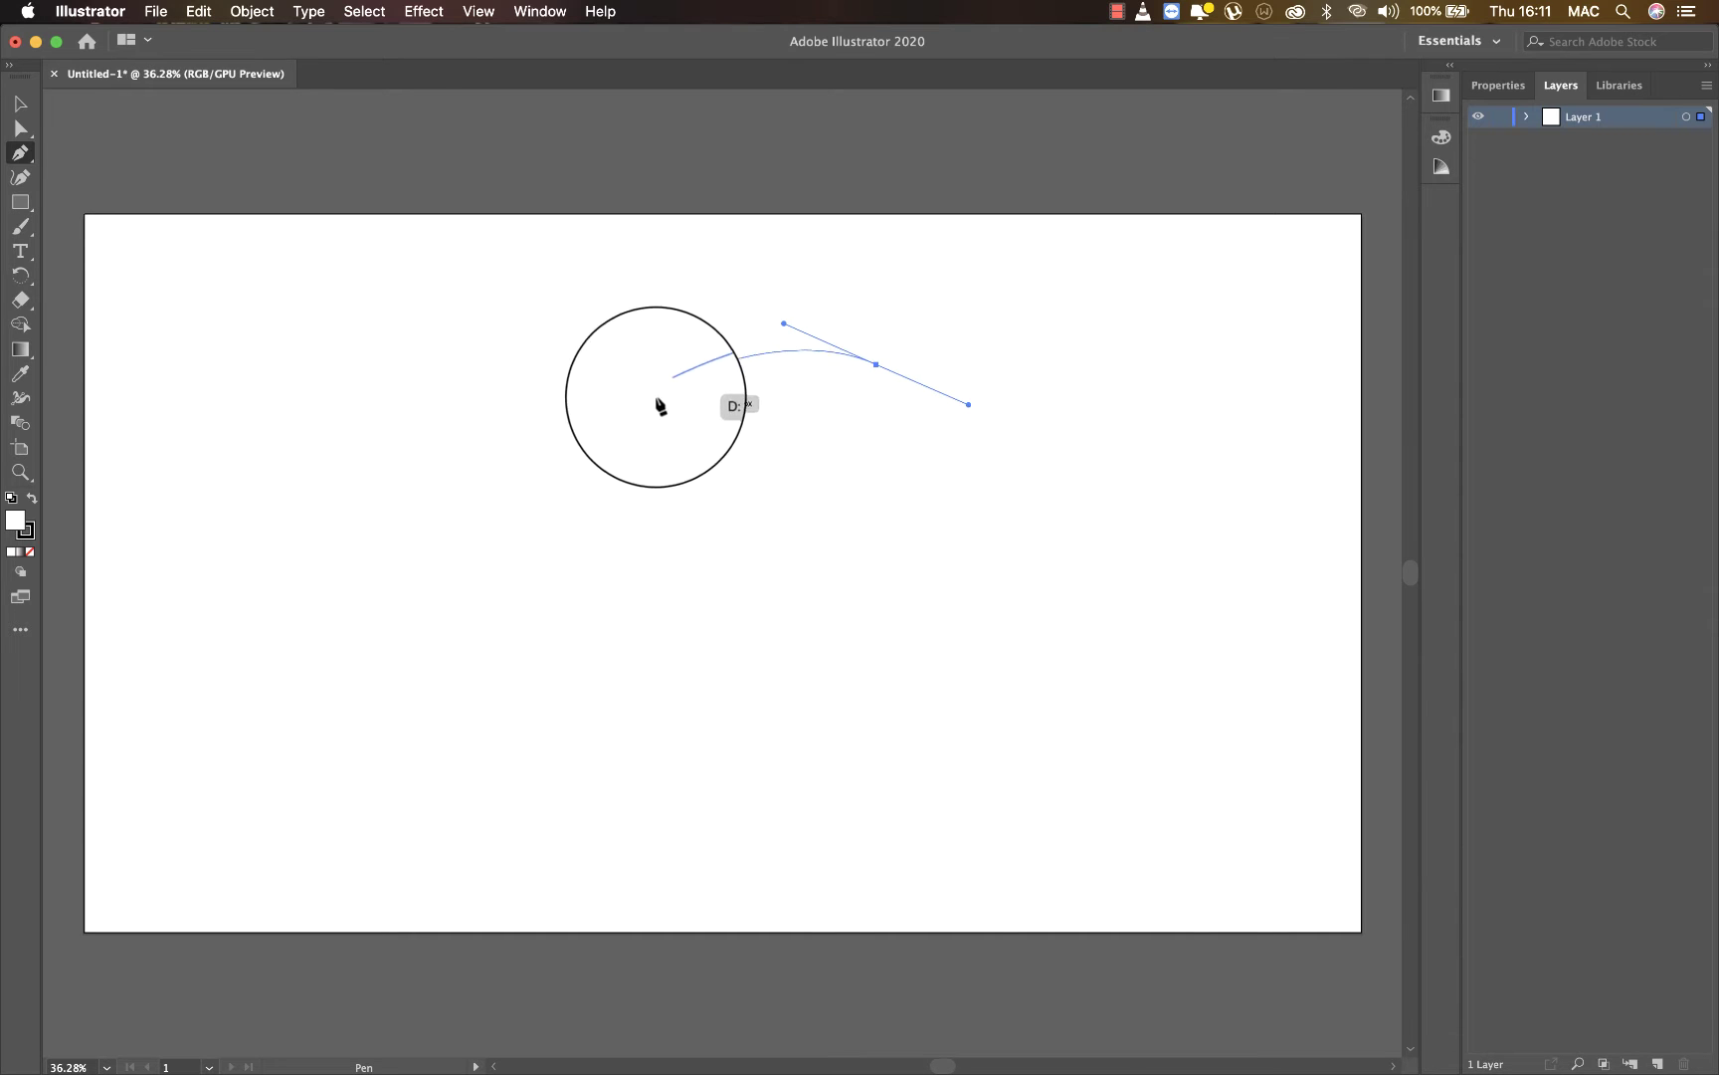
- Start the S-shaped path's top curves with the Pen tool, adjusting their handles
{"action": "left_click_drag", "start_coordinate": [623, 419], "coordinate": [768, 602]}
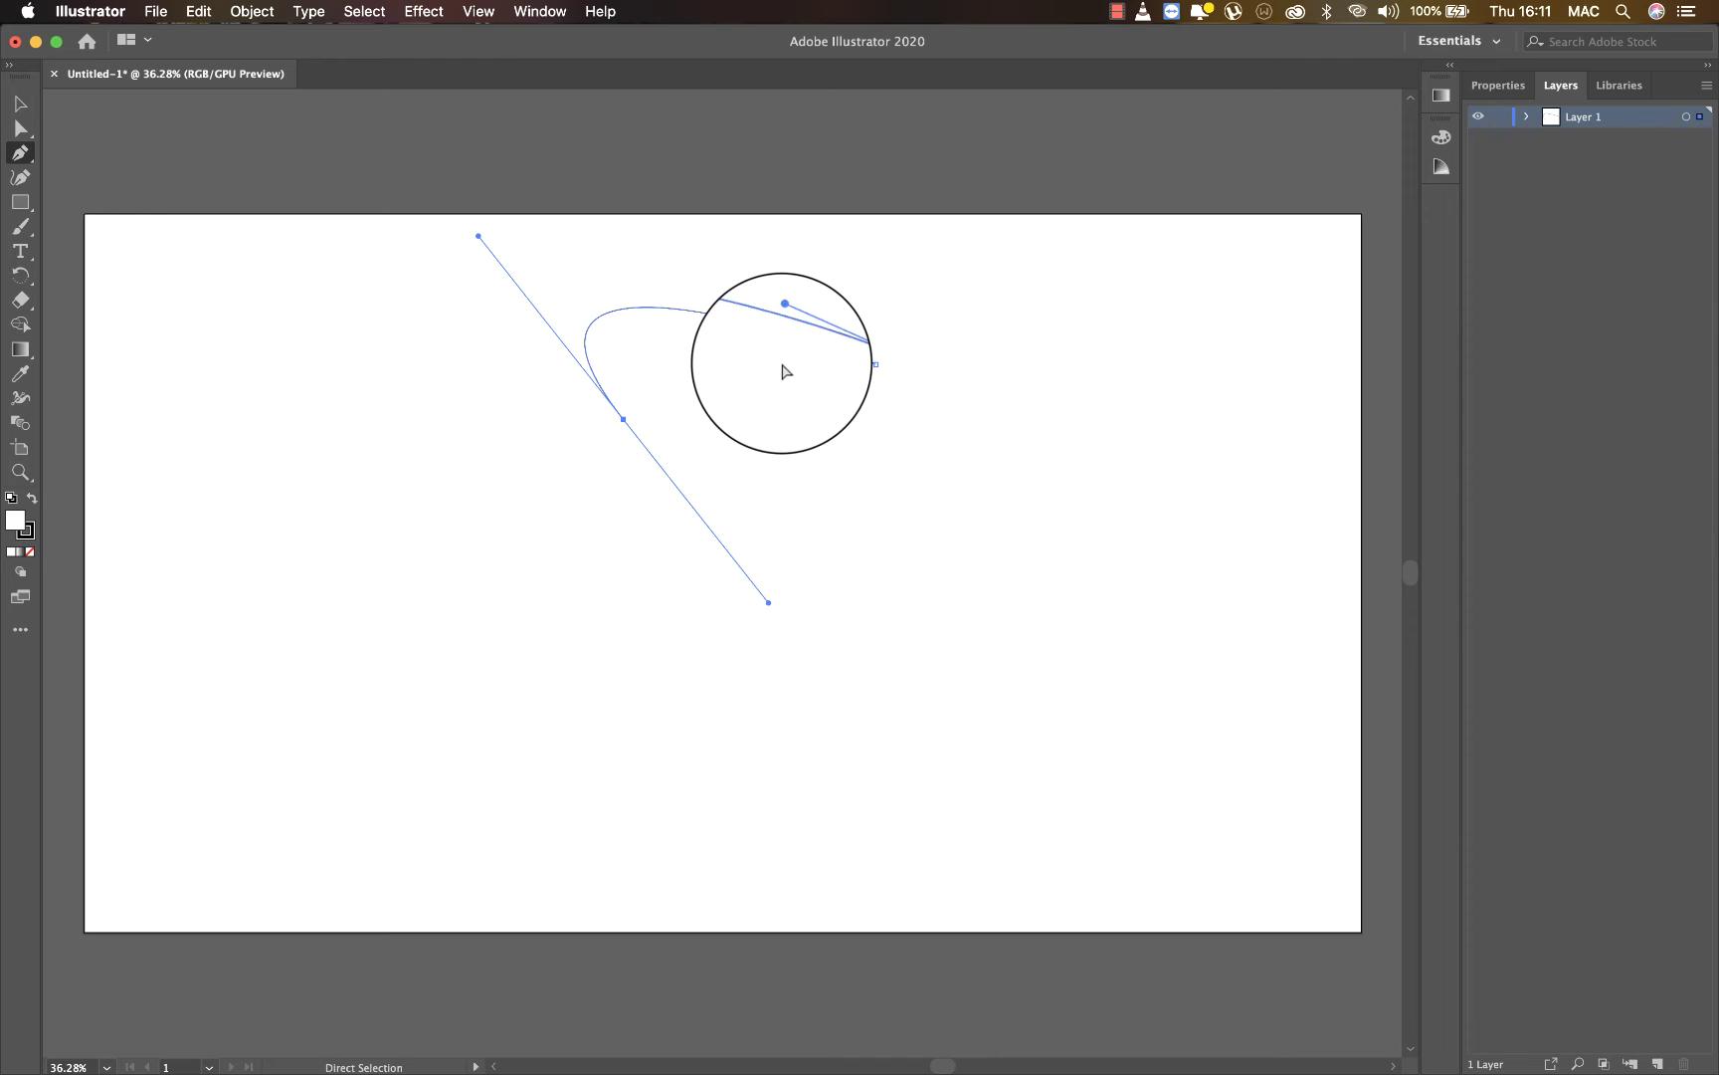
{"action": "left_click_drag", "start_coordinate": [784, 324], "coordinate": [839, 266]}
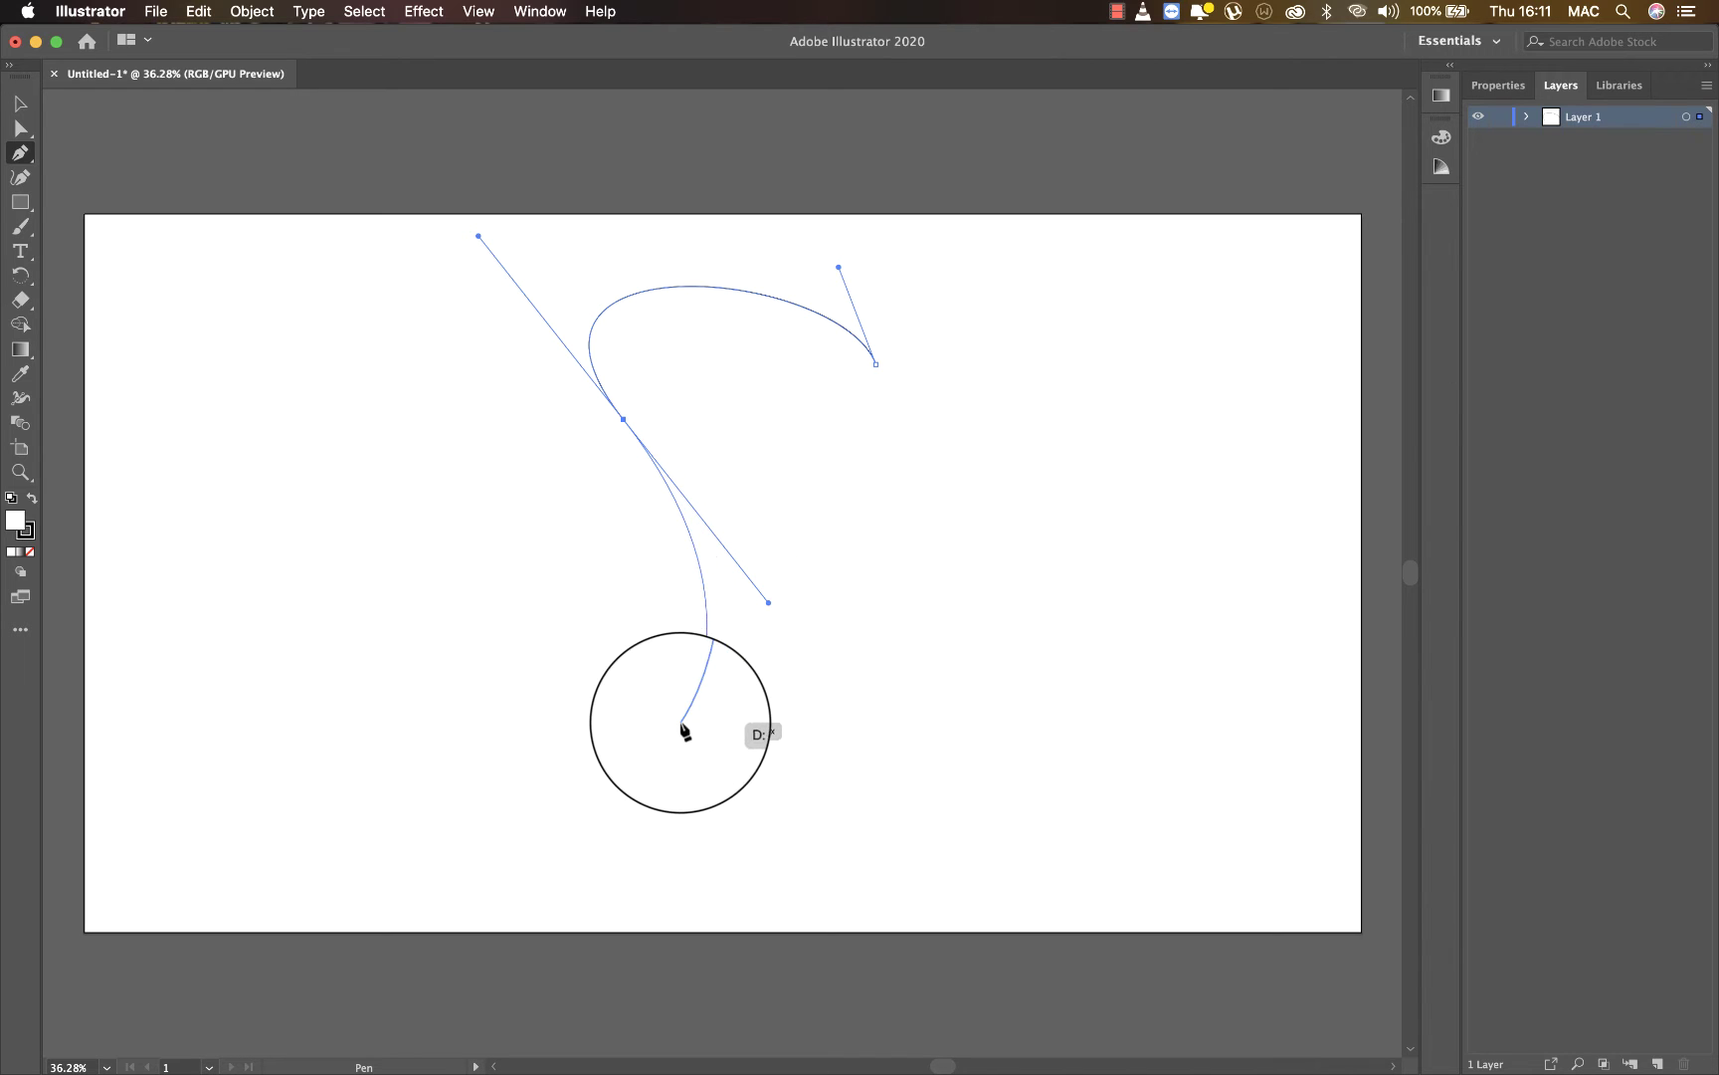
{"action": "left_click_drag", "start_coordinate": [903, 672], "coordinate": [958, 587]}
{"action": "key", "text": "super"}
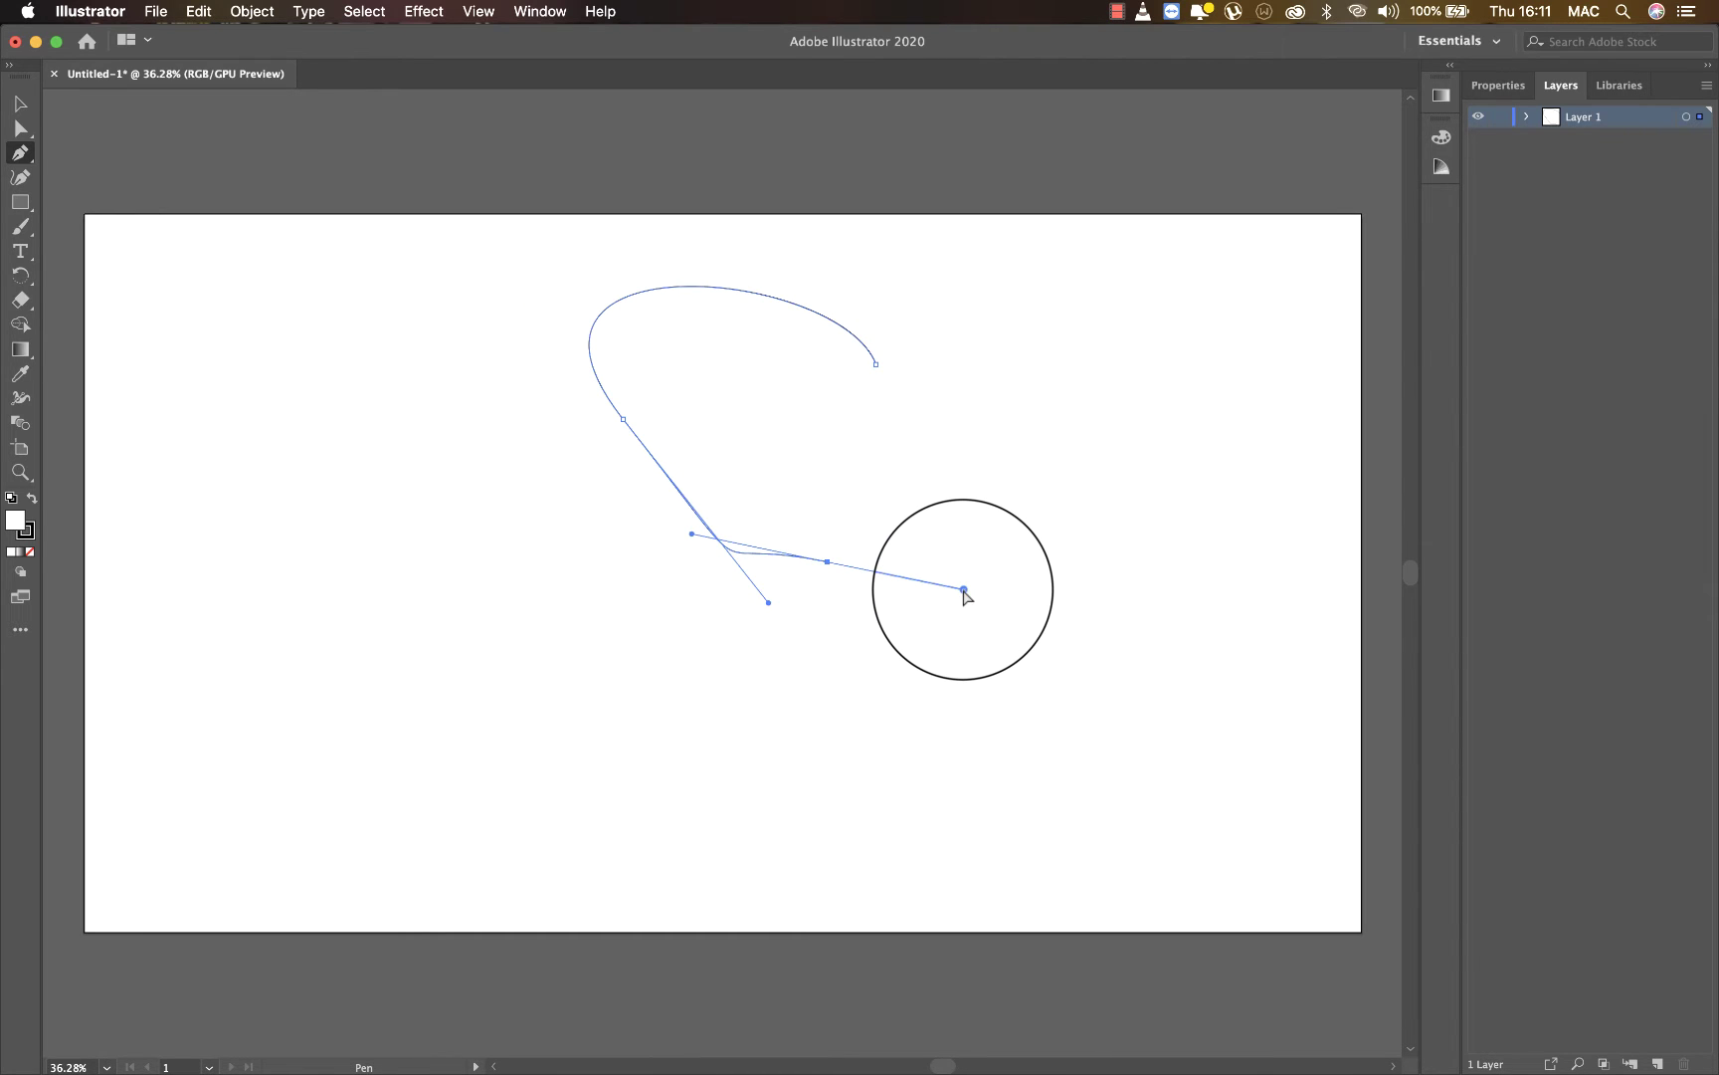
{"action": "left_click_drag", "start_coordinate": [851, 593], "coordinate": [635, 434]}
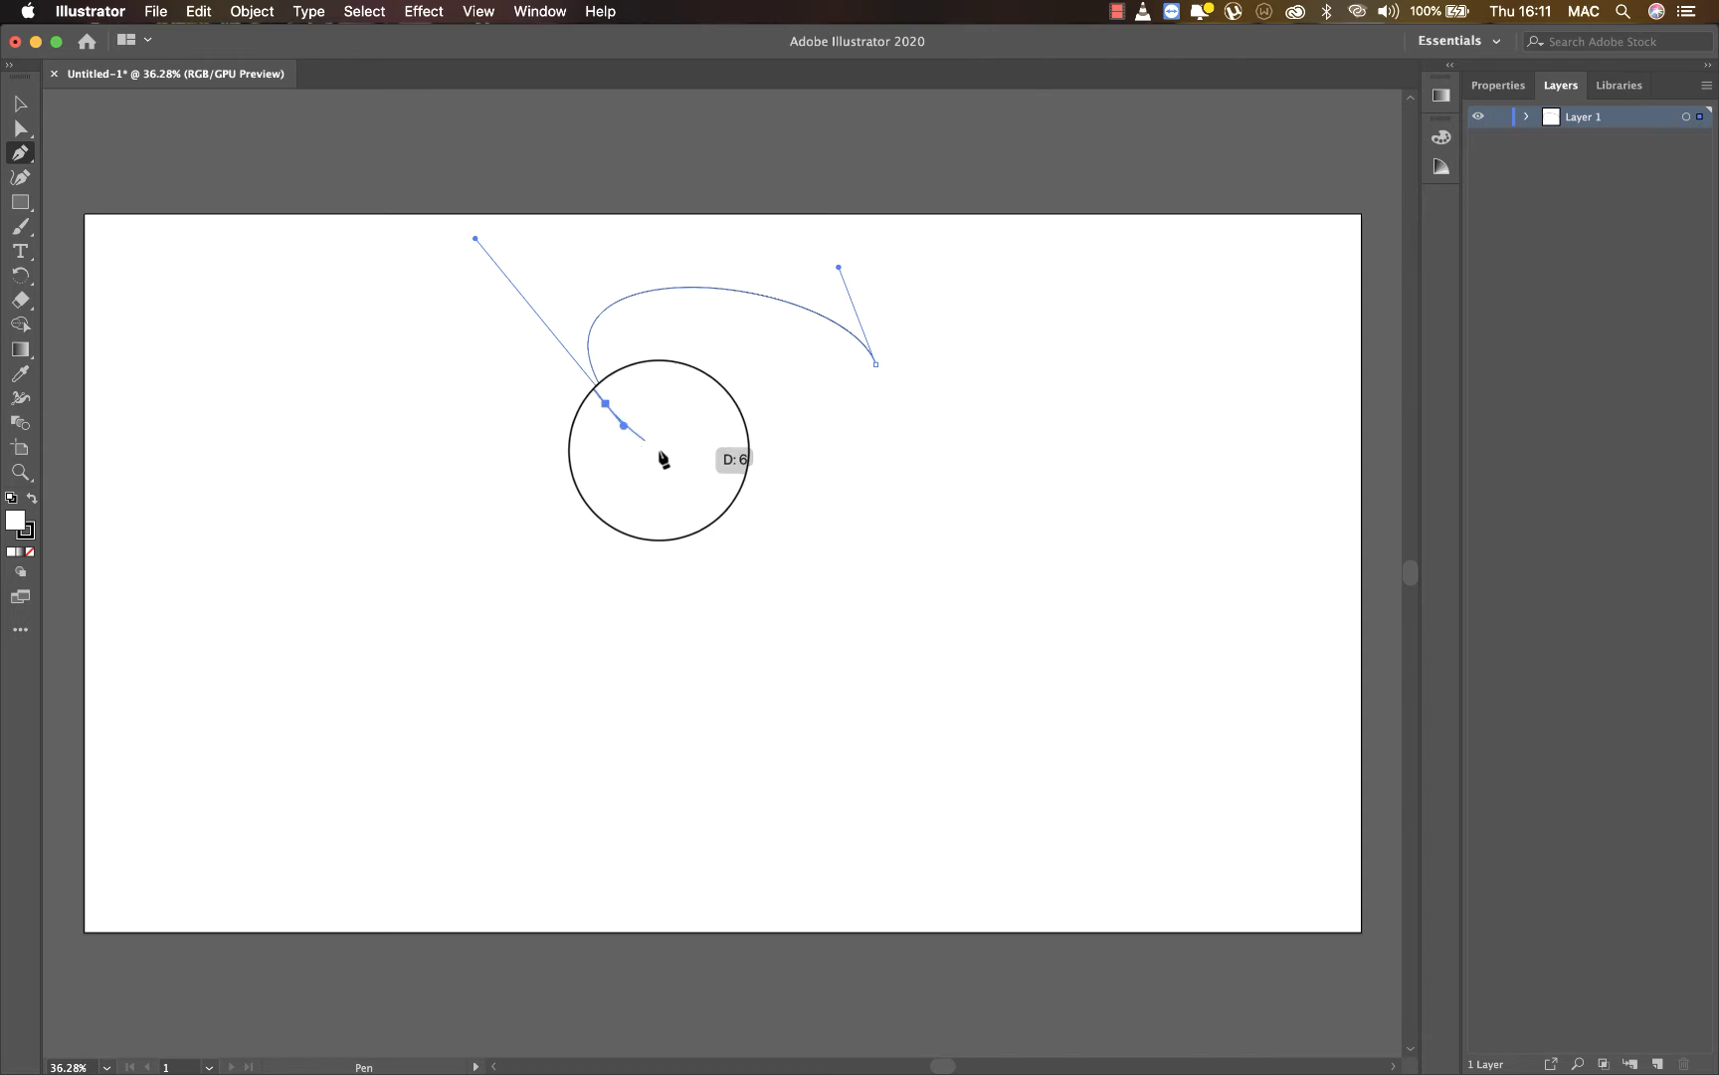
{"action": "left_click_drag", "start_coordinate": [876, 587], "coordinate": [825, 693]}
{"action": "key", "text": "super"}
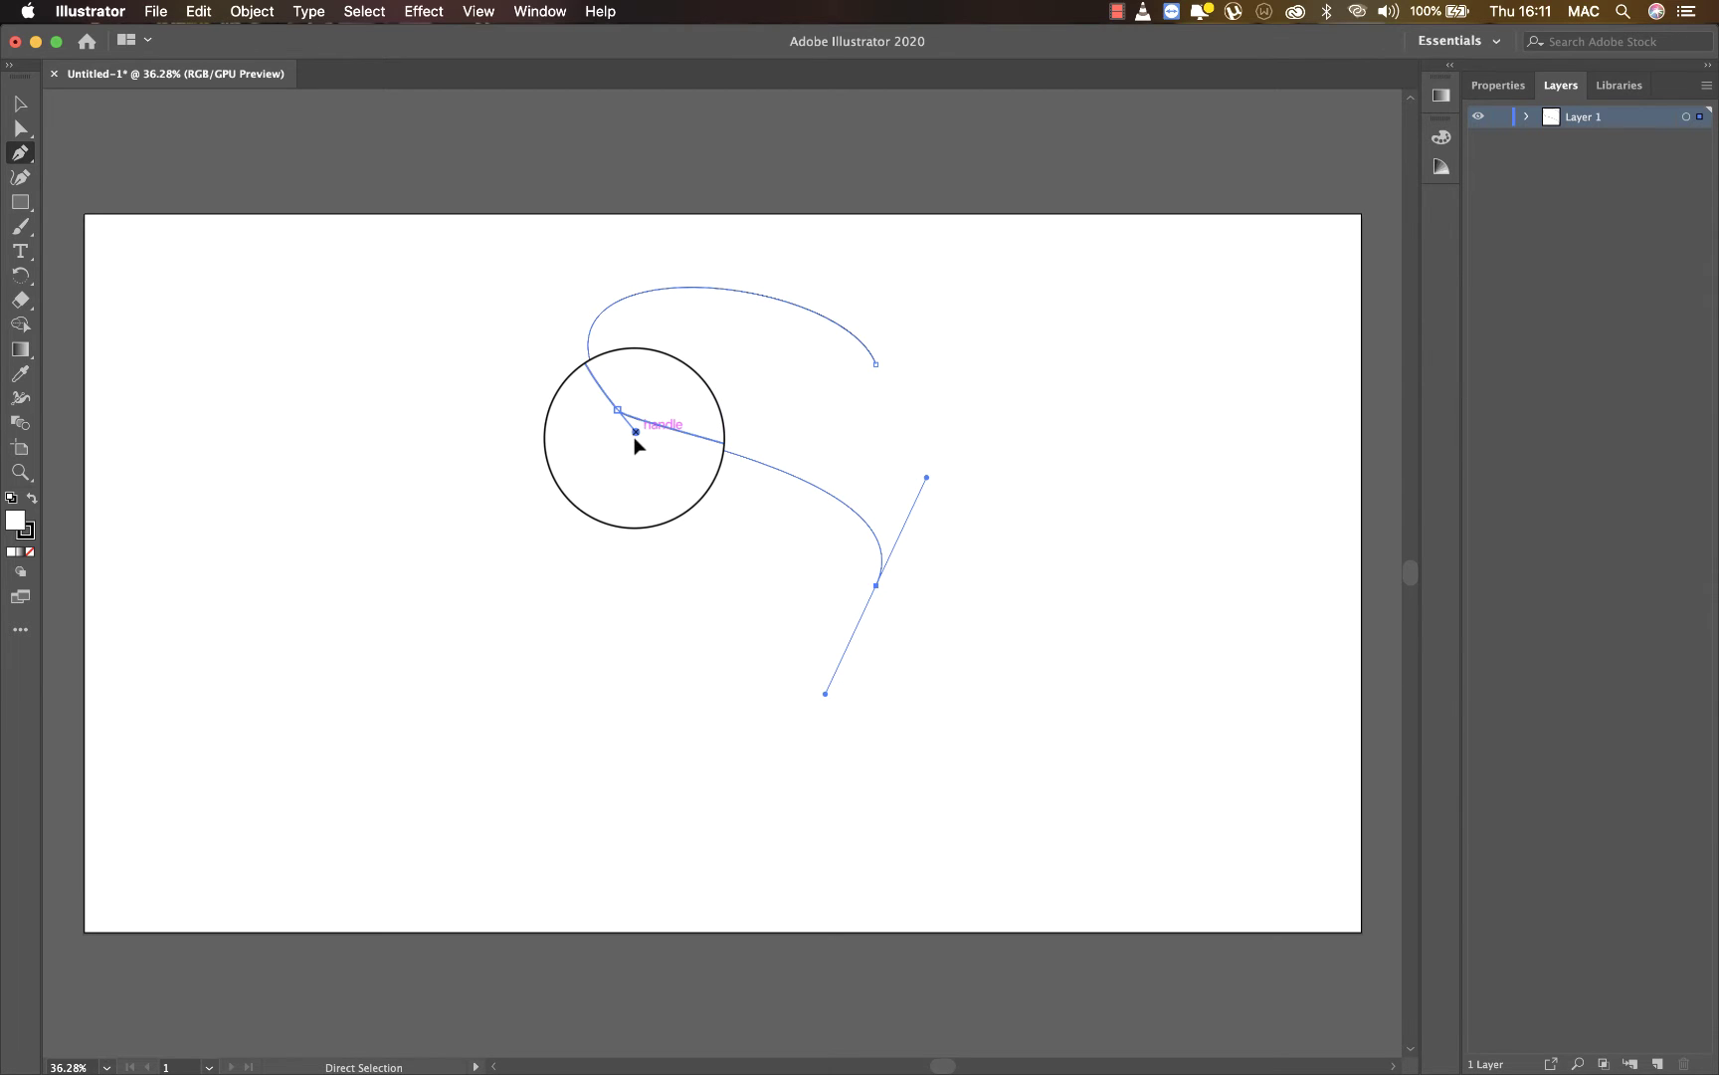
{"action": "mouse_move", "coordinate": [637, 440]}
{"action": "left_mouse_down"}
{"action": "mouse_move", "coordinate": [653, 484]}
{"action": "mouse_move", "coordinate": [645, 442]}
{"action": "mouse_move", "coordinate": [659, 452]}
{"action": "left_mouse_up"}
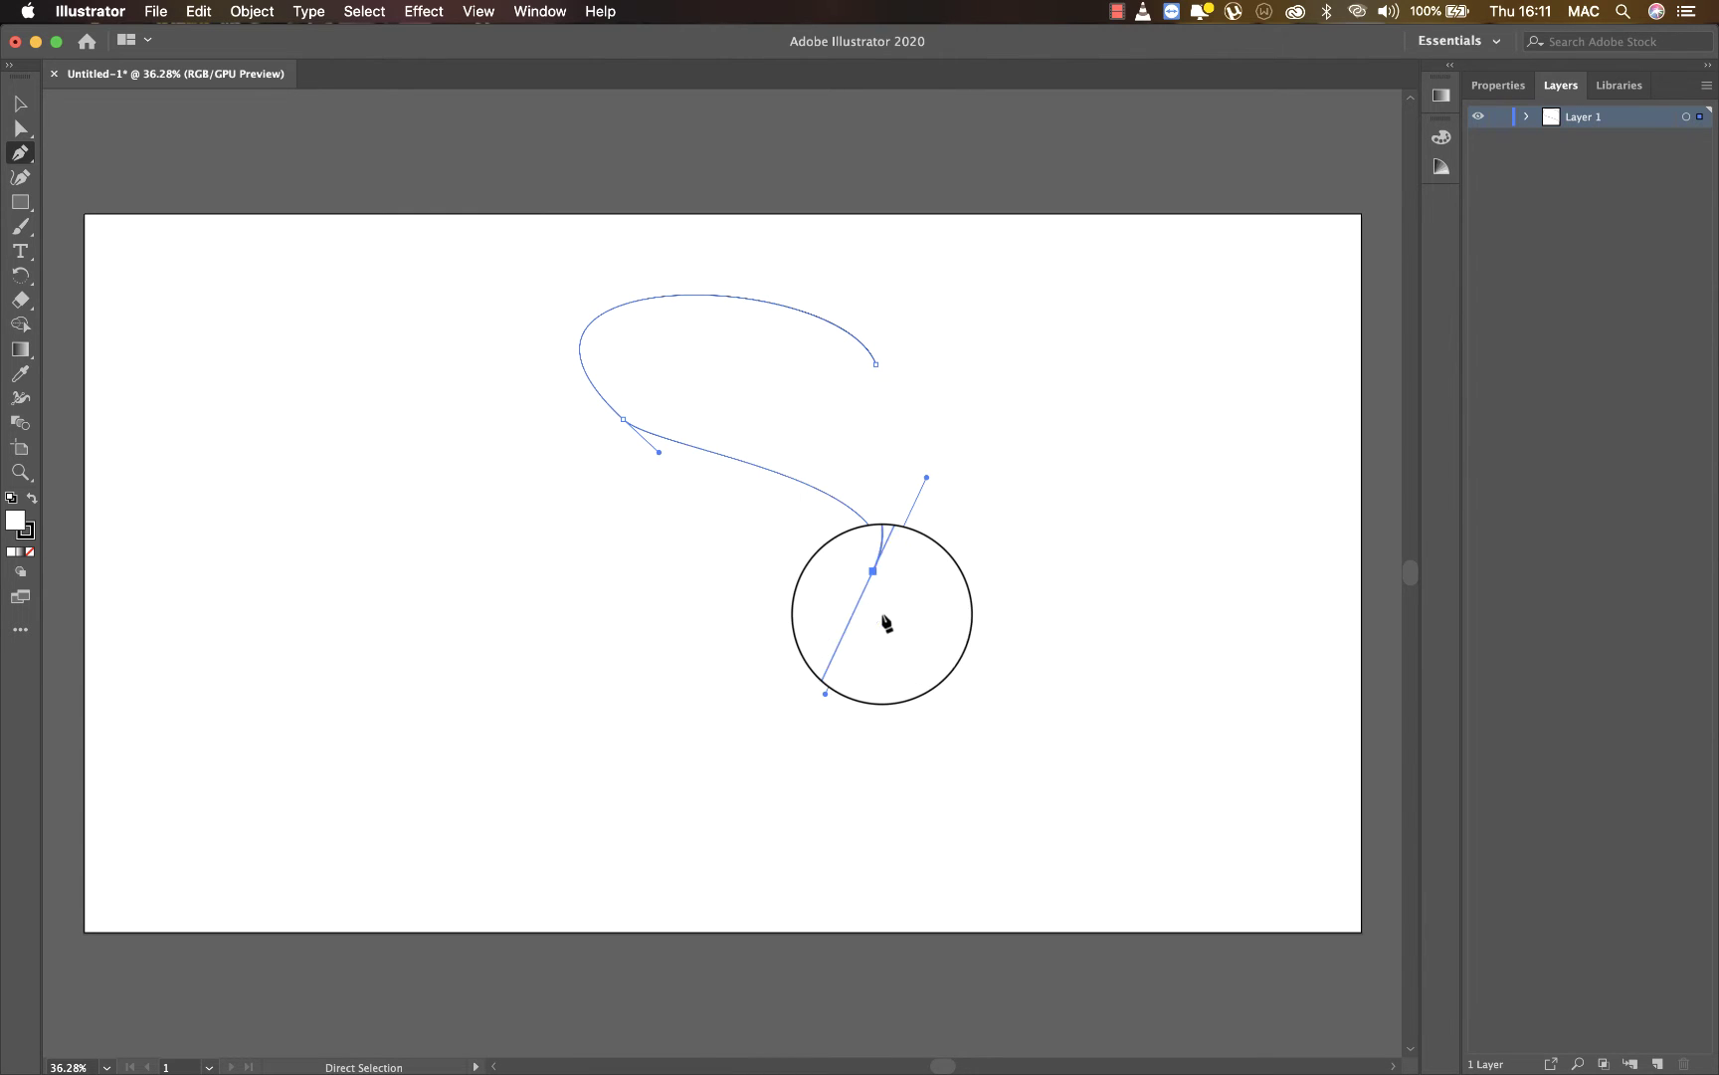
- Add the S's lower curve, undo the extra segment and finish the path
{"action": "left_click", "coordinate": [595, 580]}
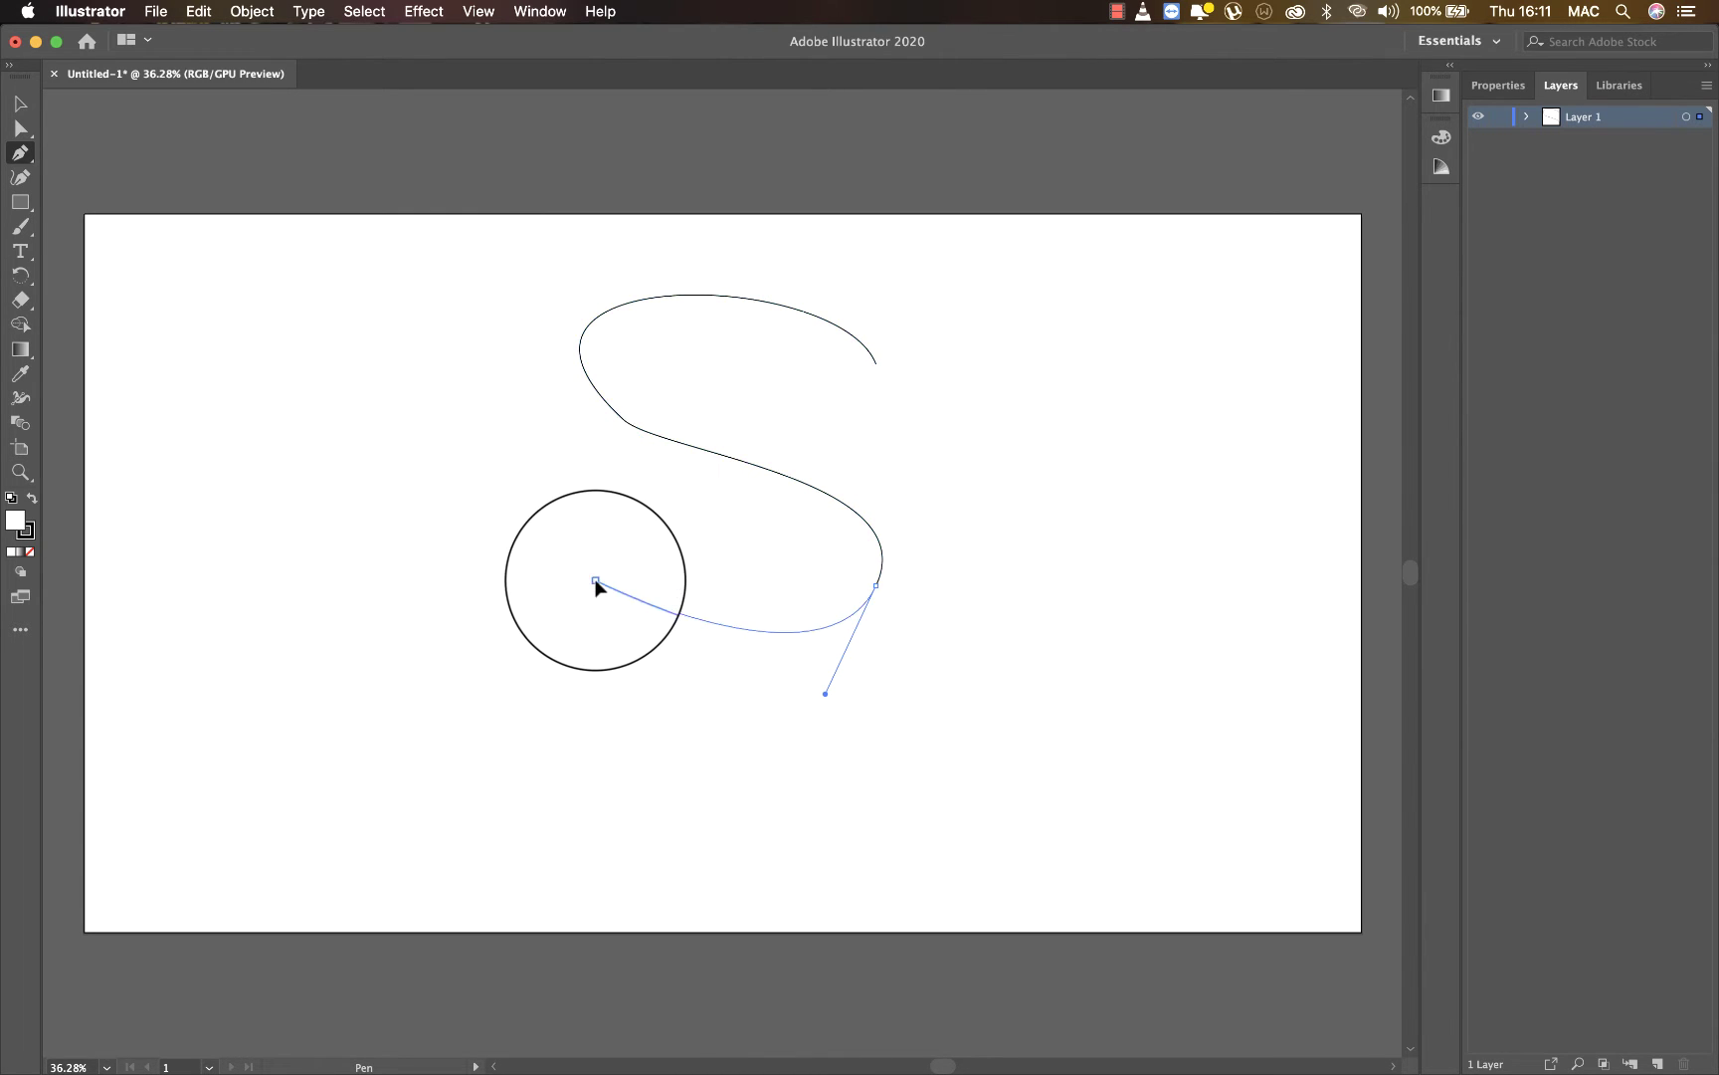
{"action": "left_click_drag", "start_coordinate": [595, 583], "coordinate": [555, 495]}
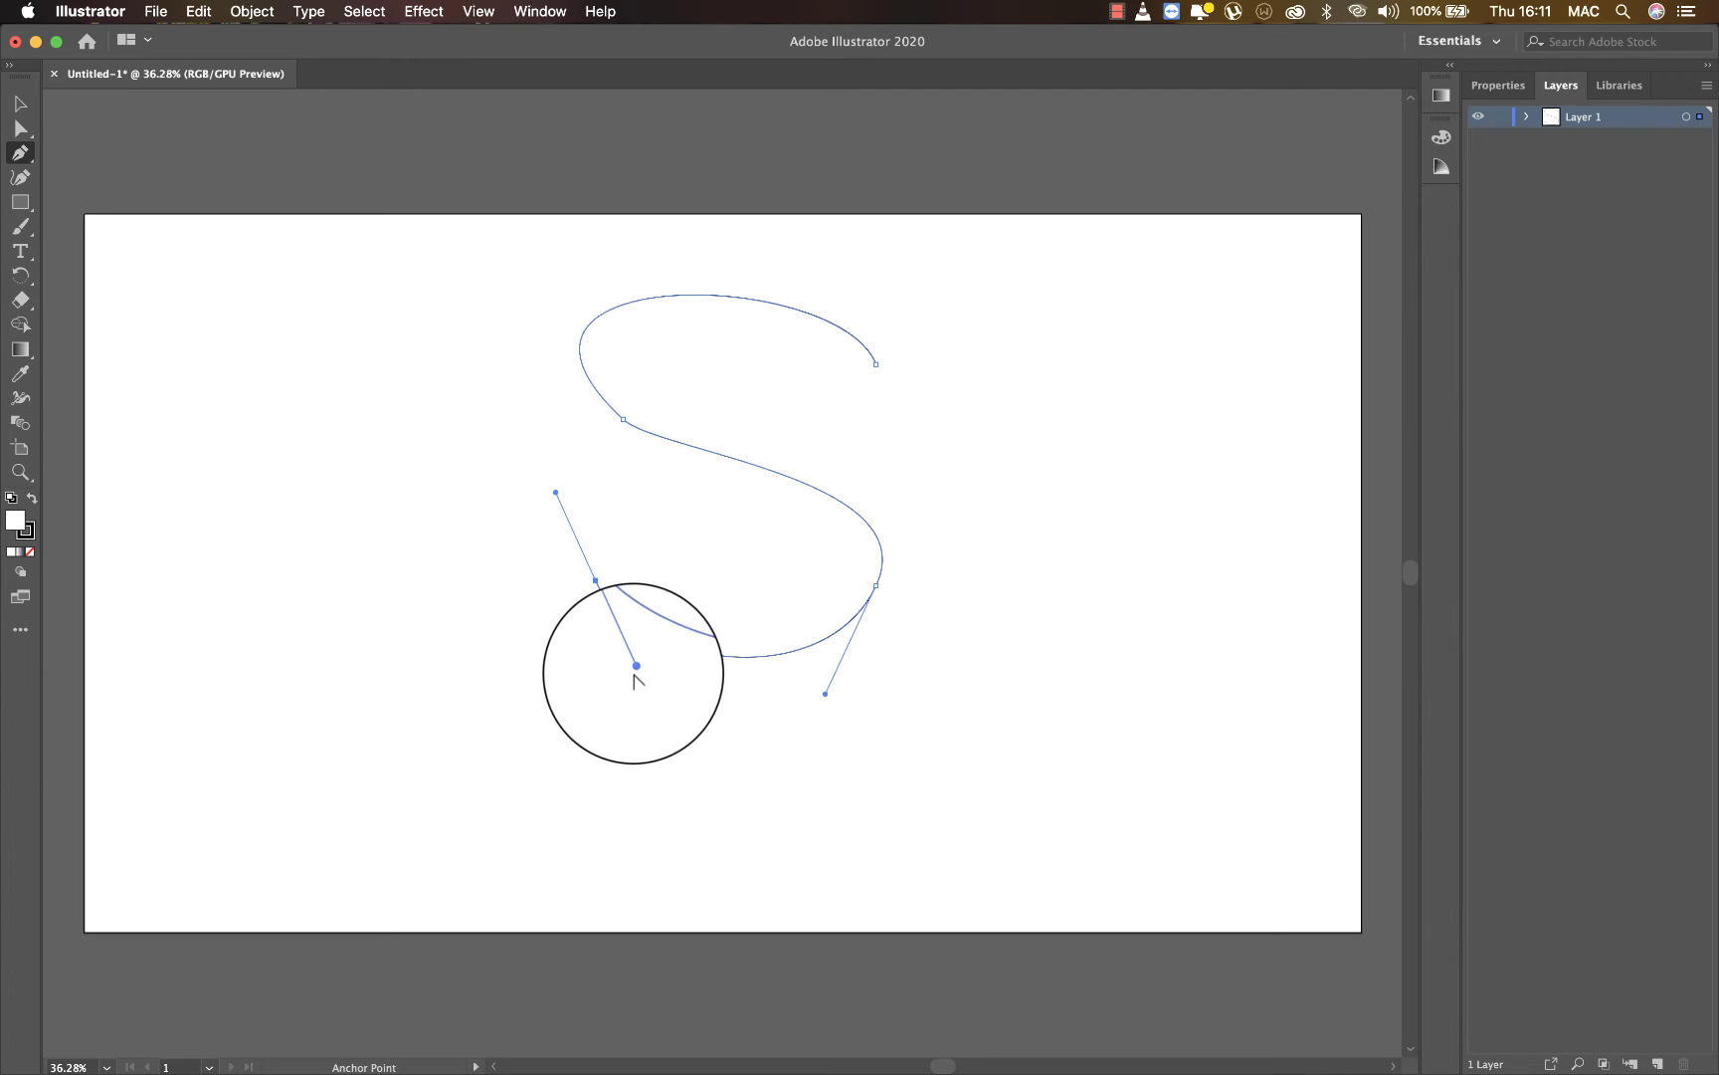
{"action": "left_click_drag", "start_coordinate": [635, 668], "coordinate": [517, 730]}
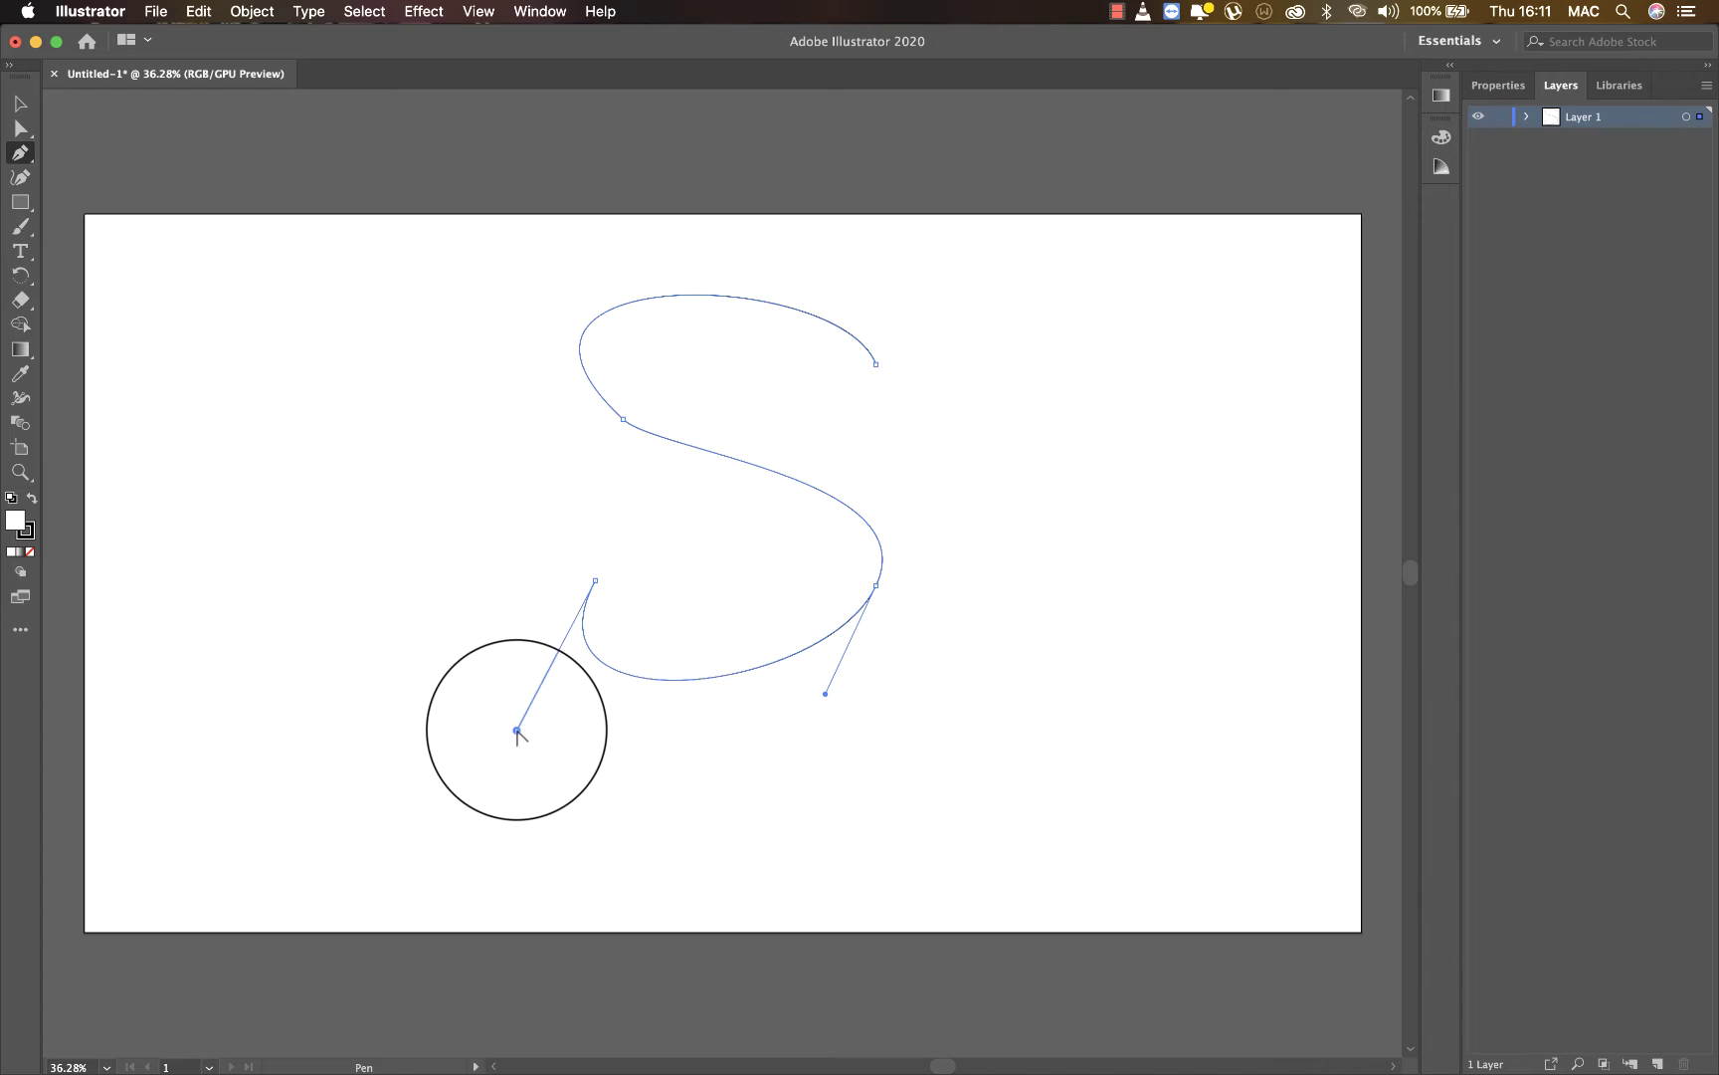
{"action": "left_click_drag", "start_coordinate": [825, 692], "coordinate": [1009, 717]}
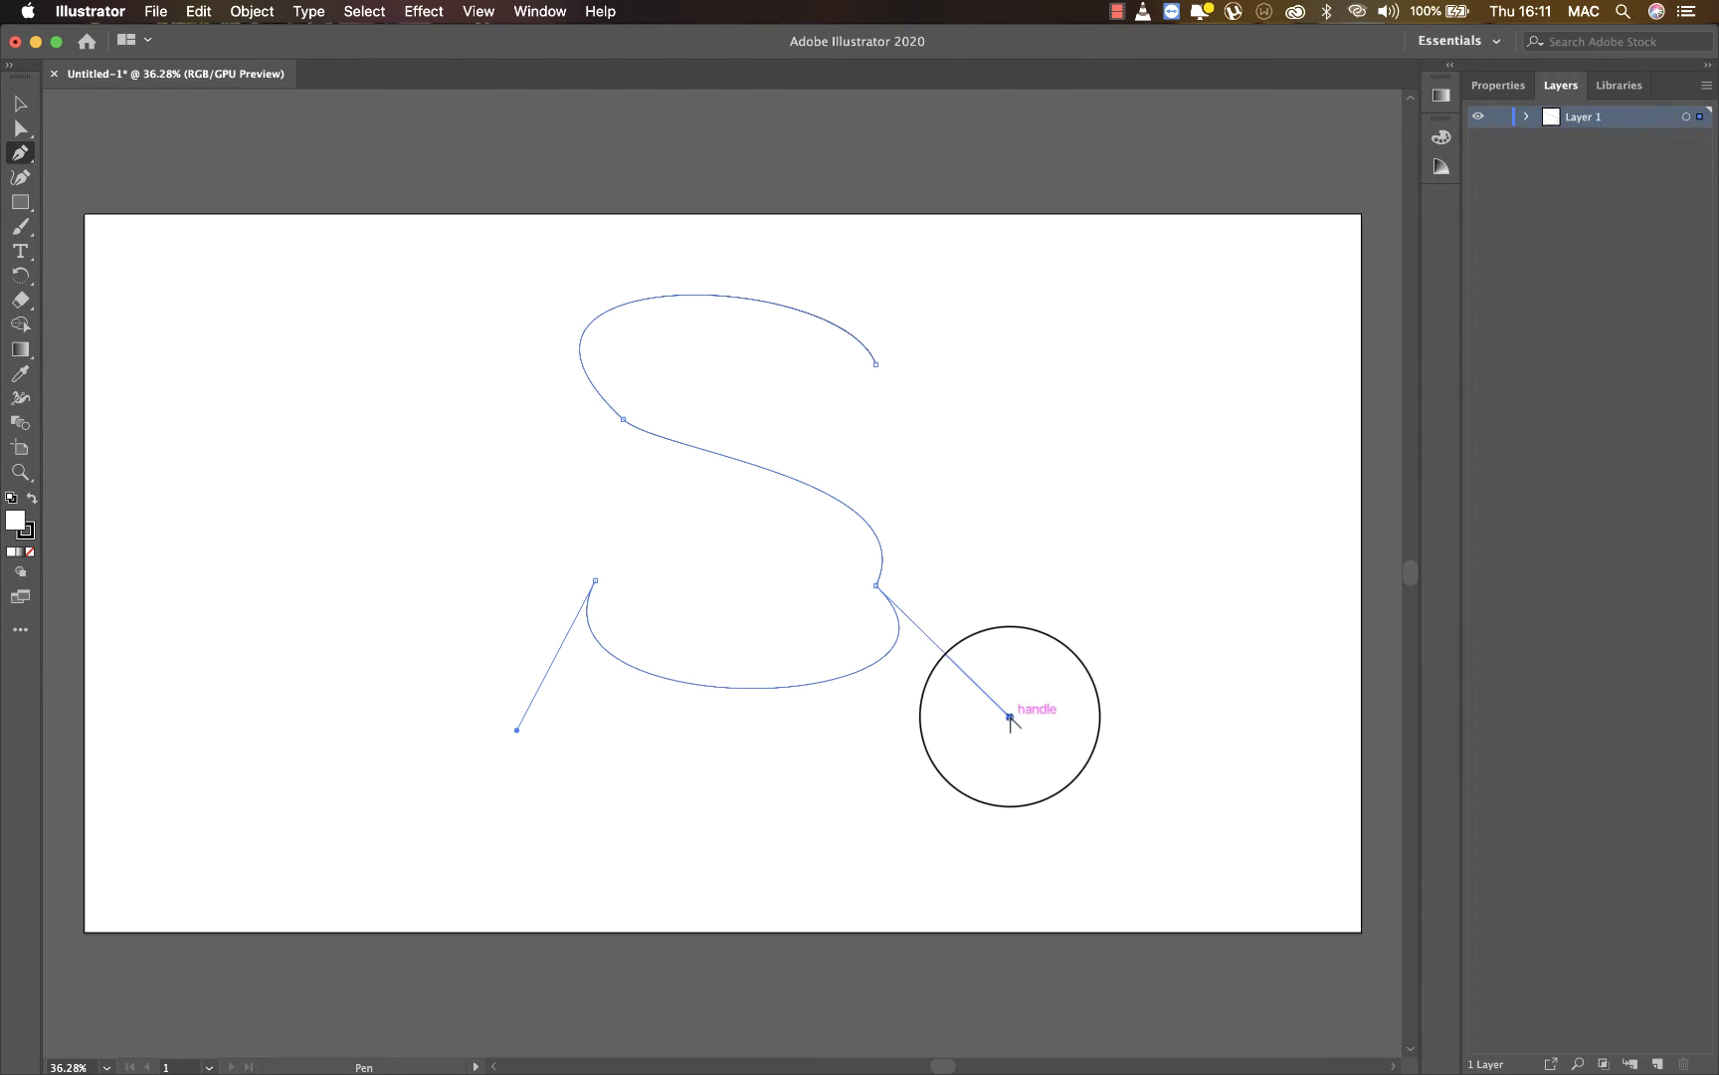
{"action": "left_click", "coordinate": [877, 589]}
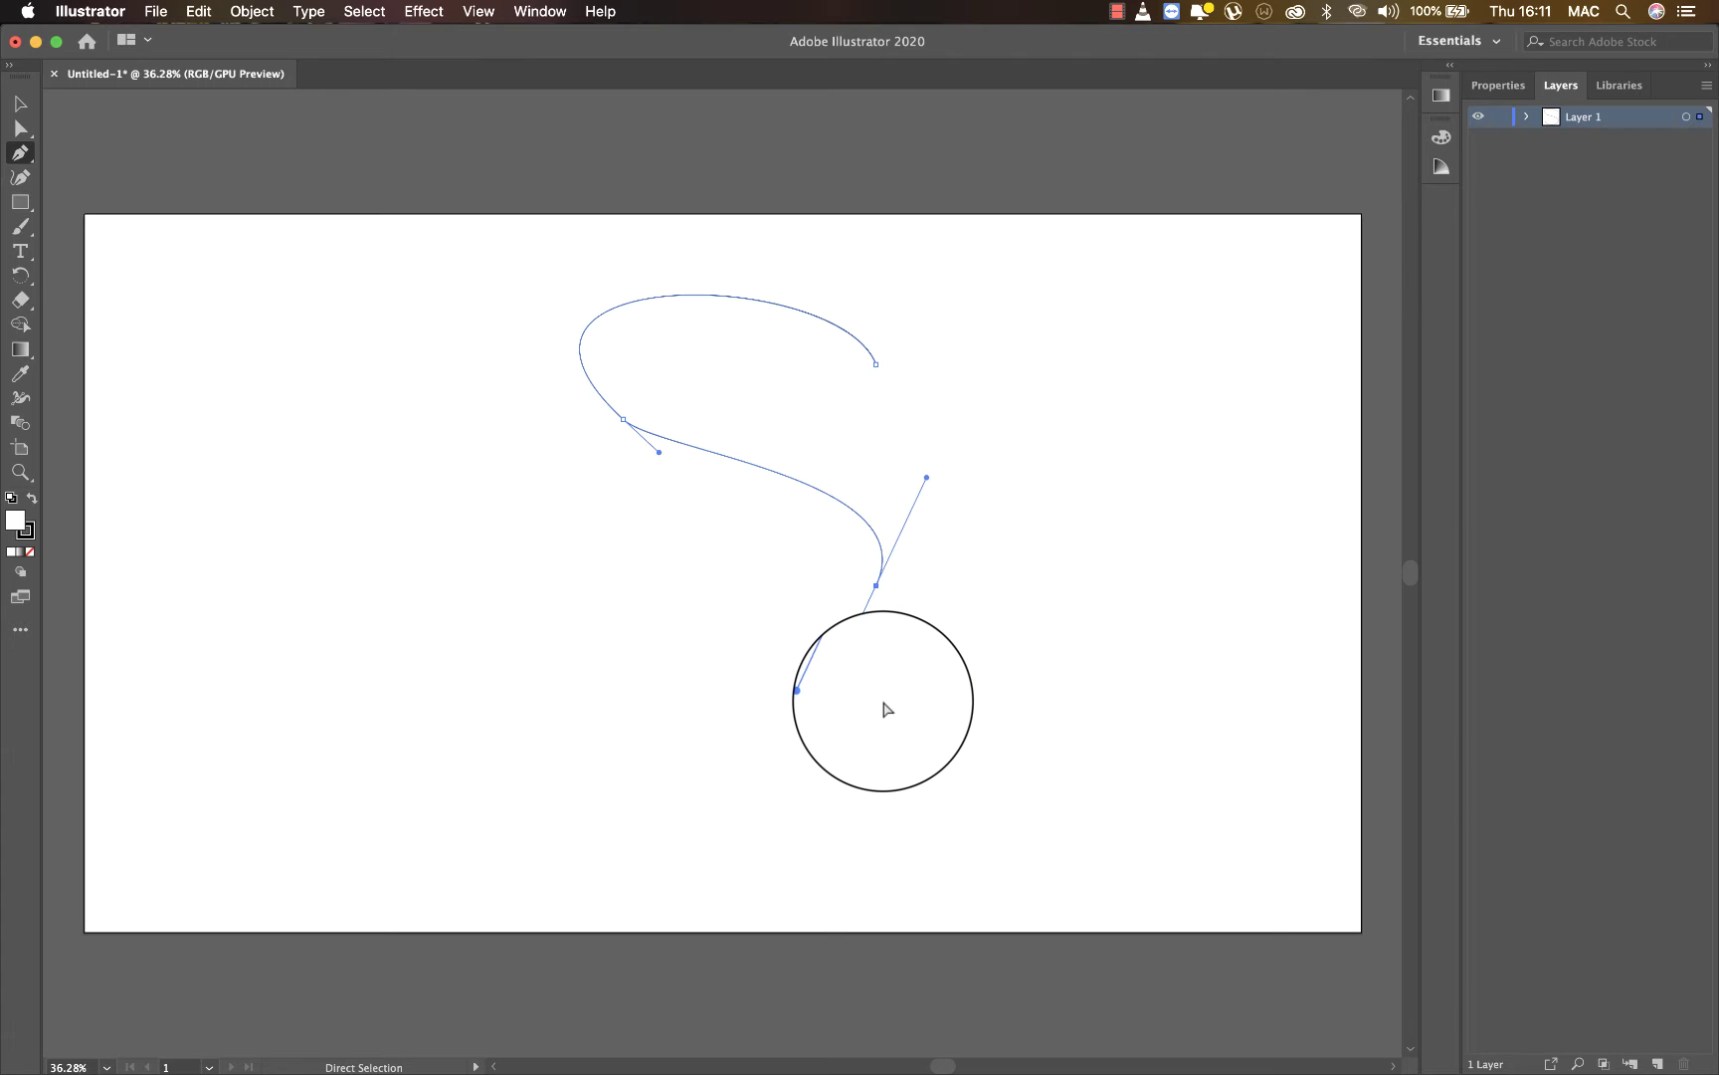
{"action": "key", "text": "super+z"}
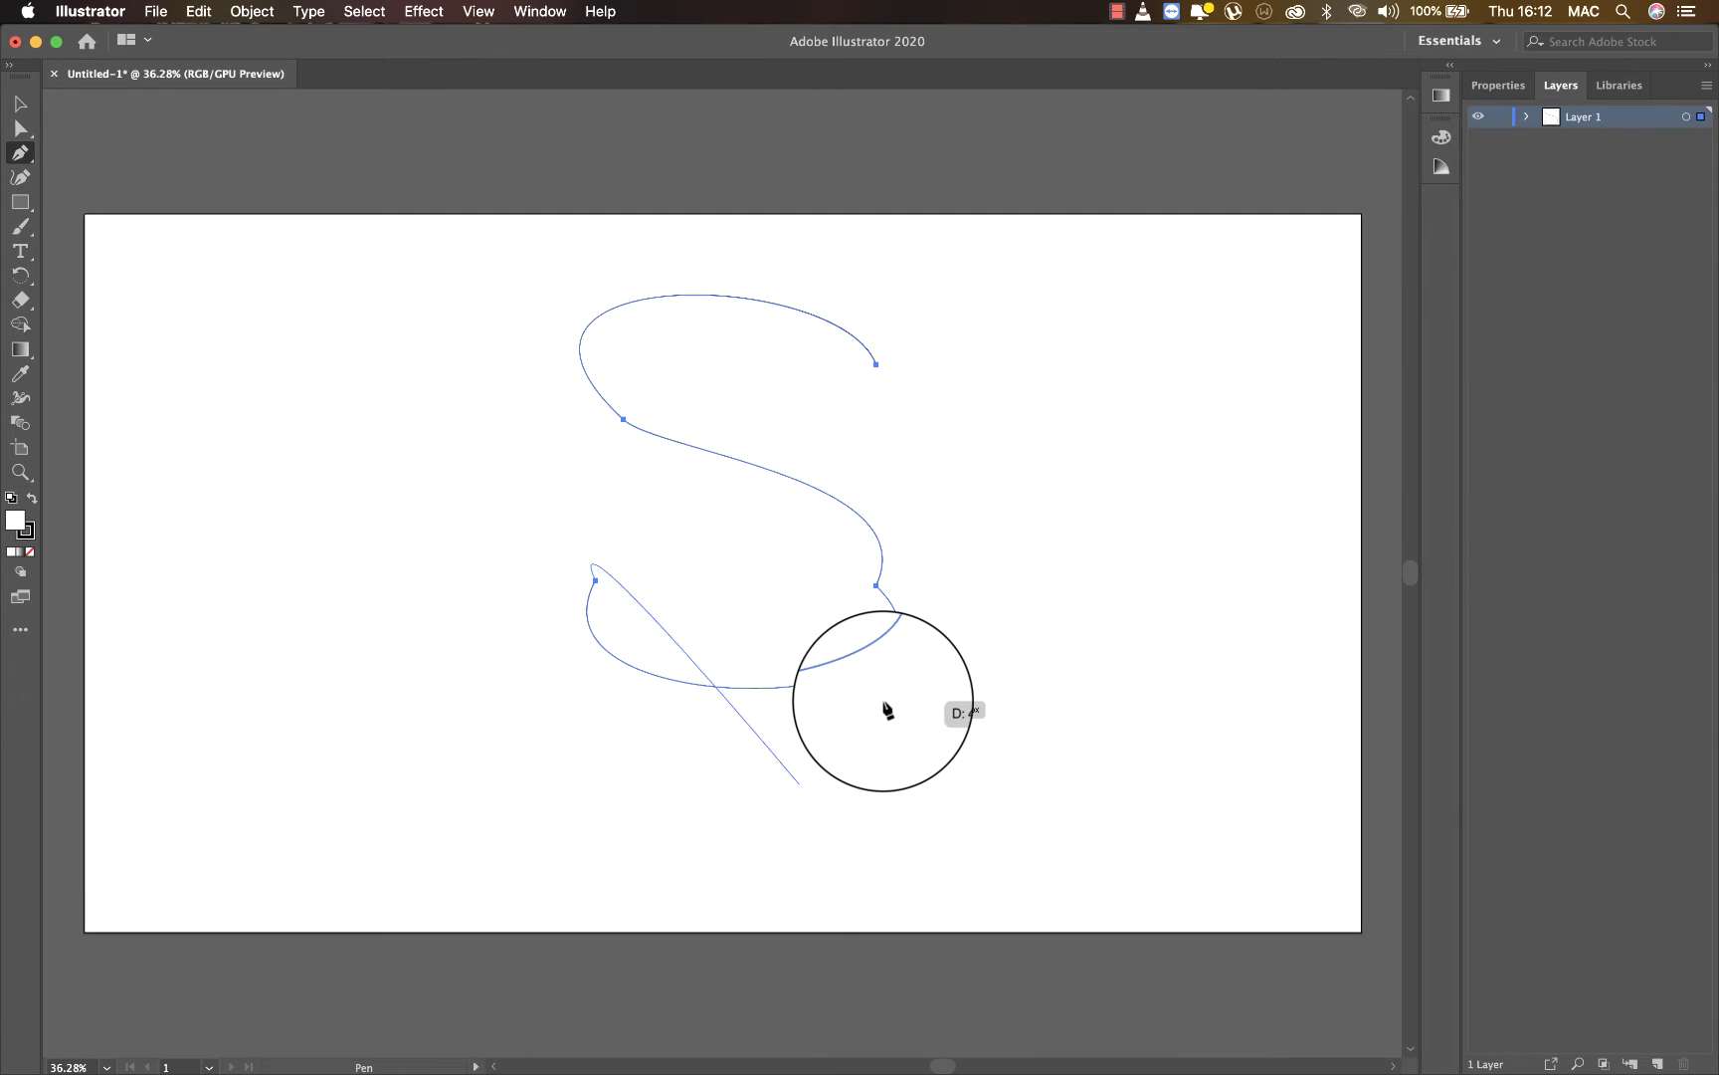
{"action": "key", "text": "v"}
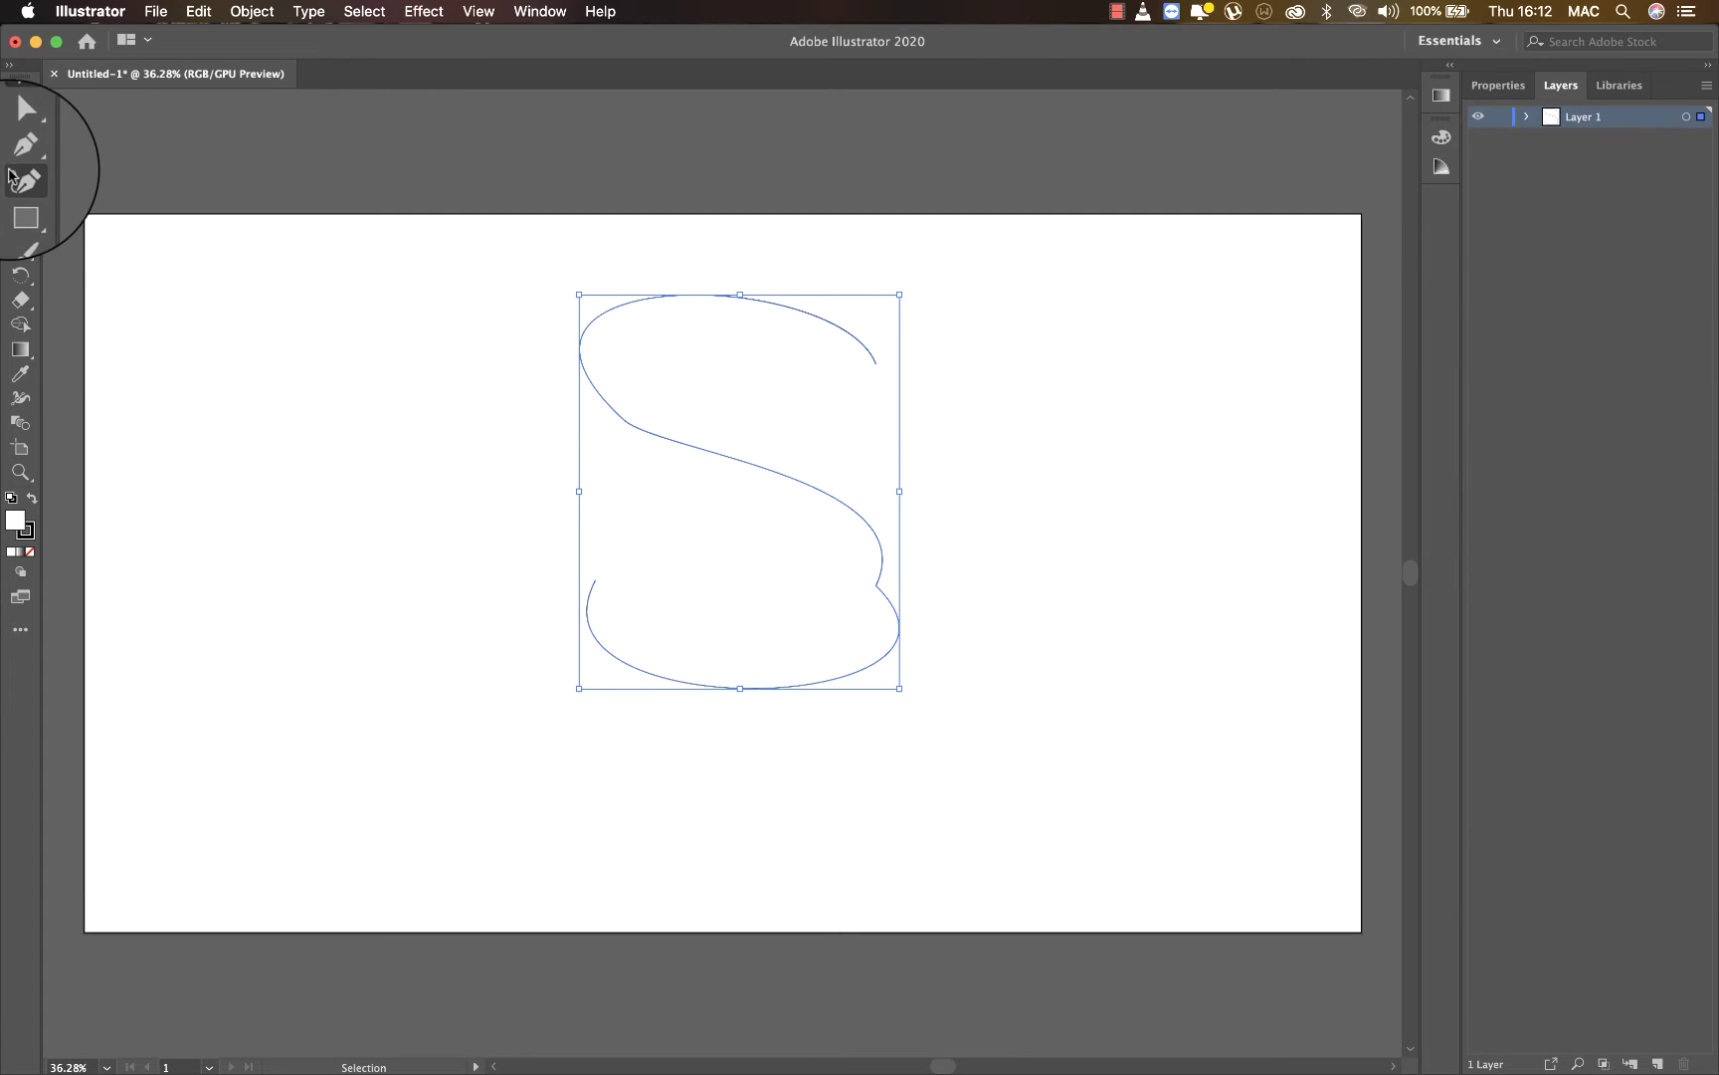
- Reshape the S anchors with Direct Selection, then undo the upper strokes, leaving the bottom curve
{"action": "left_click", "coordinate": [418, 403]}
{"action": "left_click", "coordinate": [605, 398]}
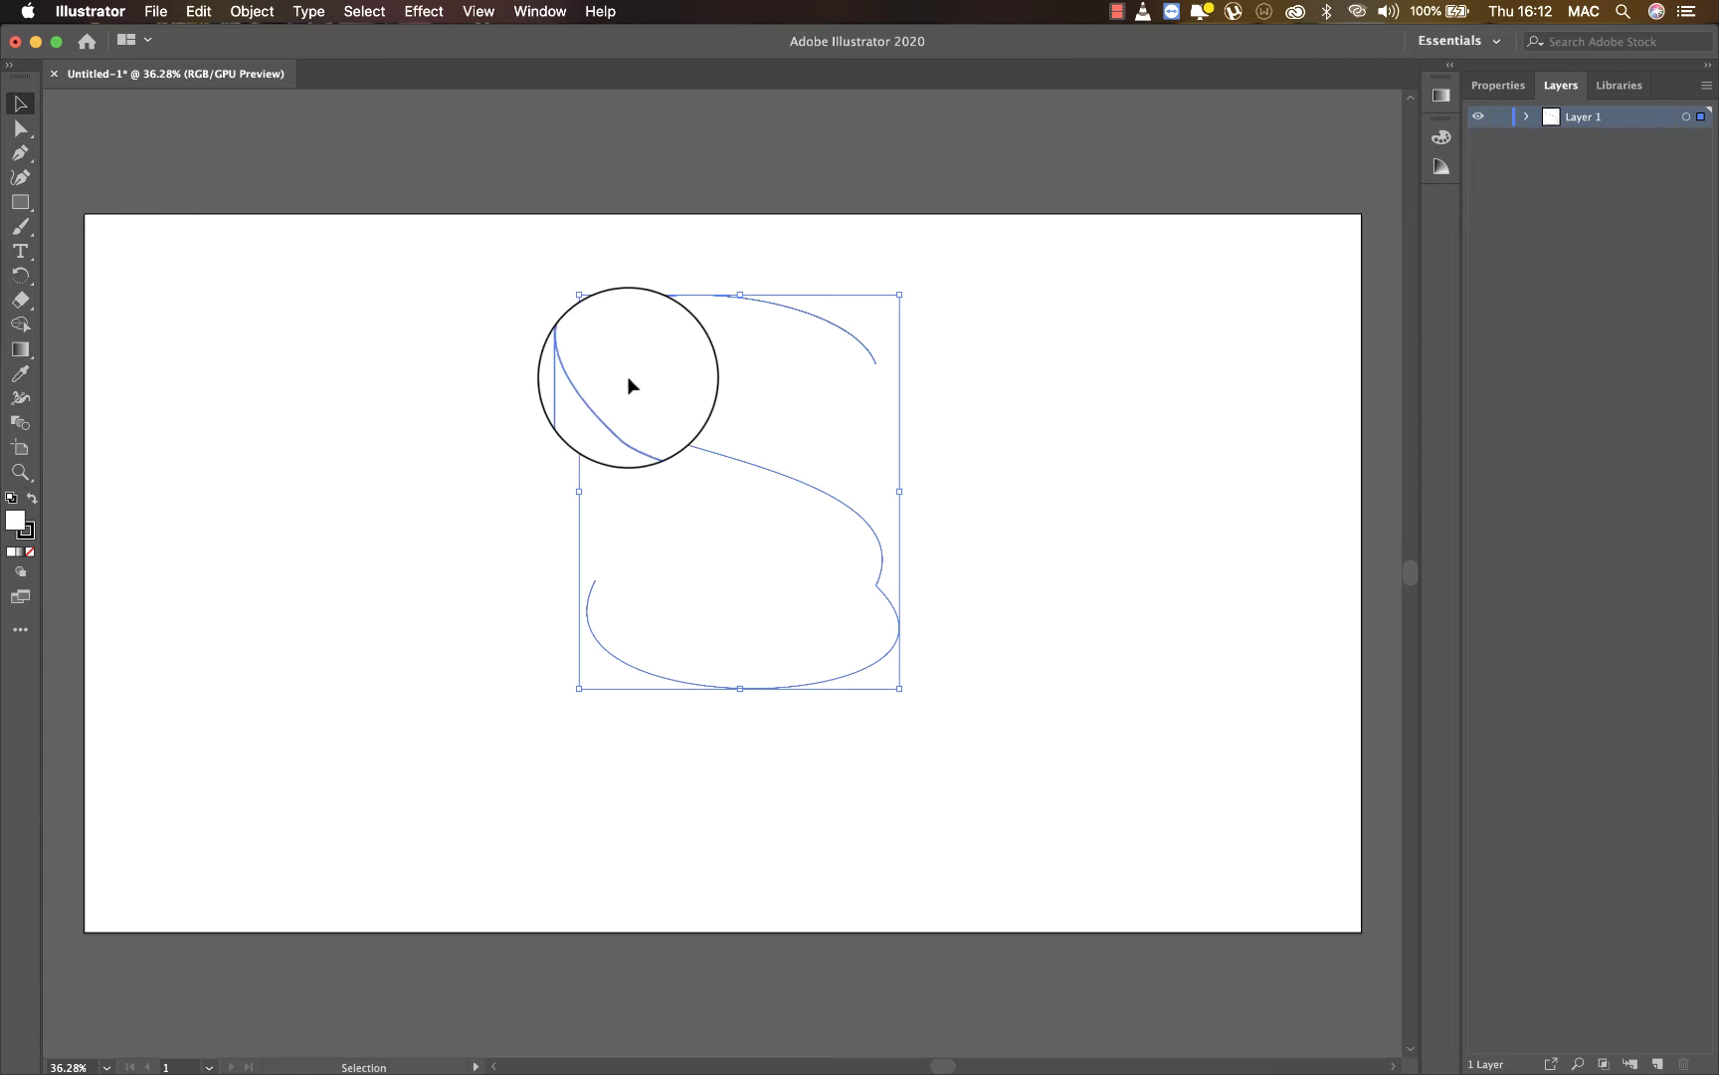
{"action": "left_click", "coordinate": [20, 129]}
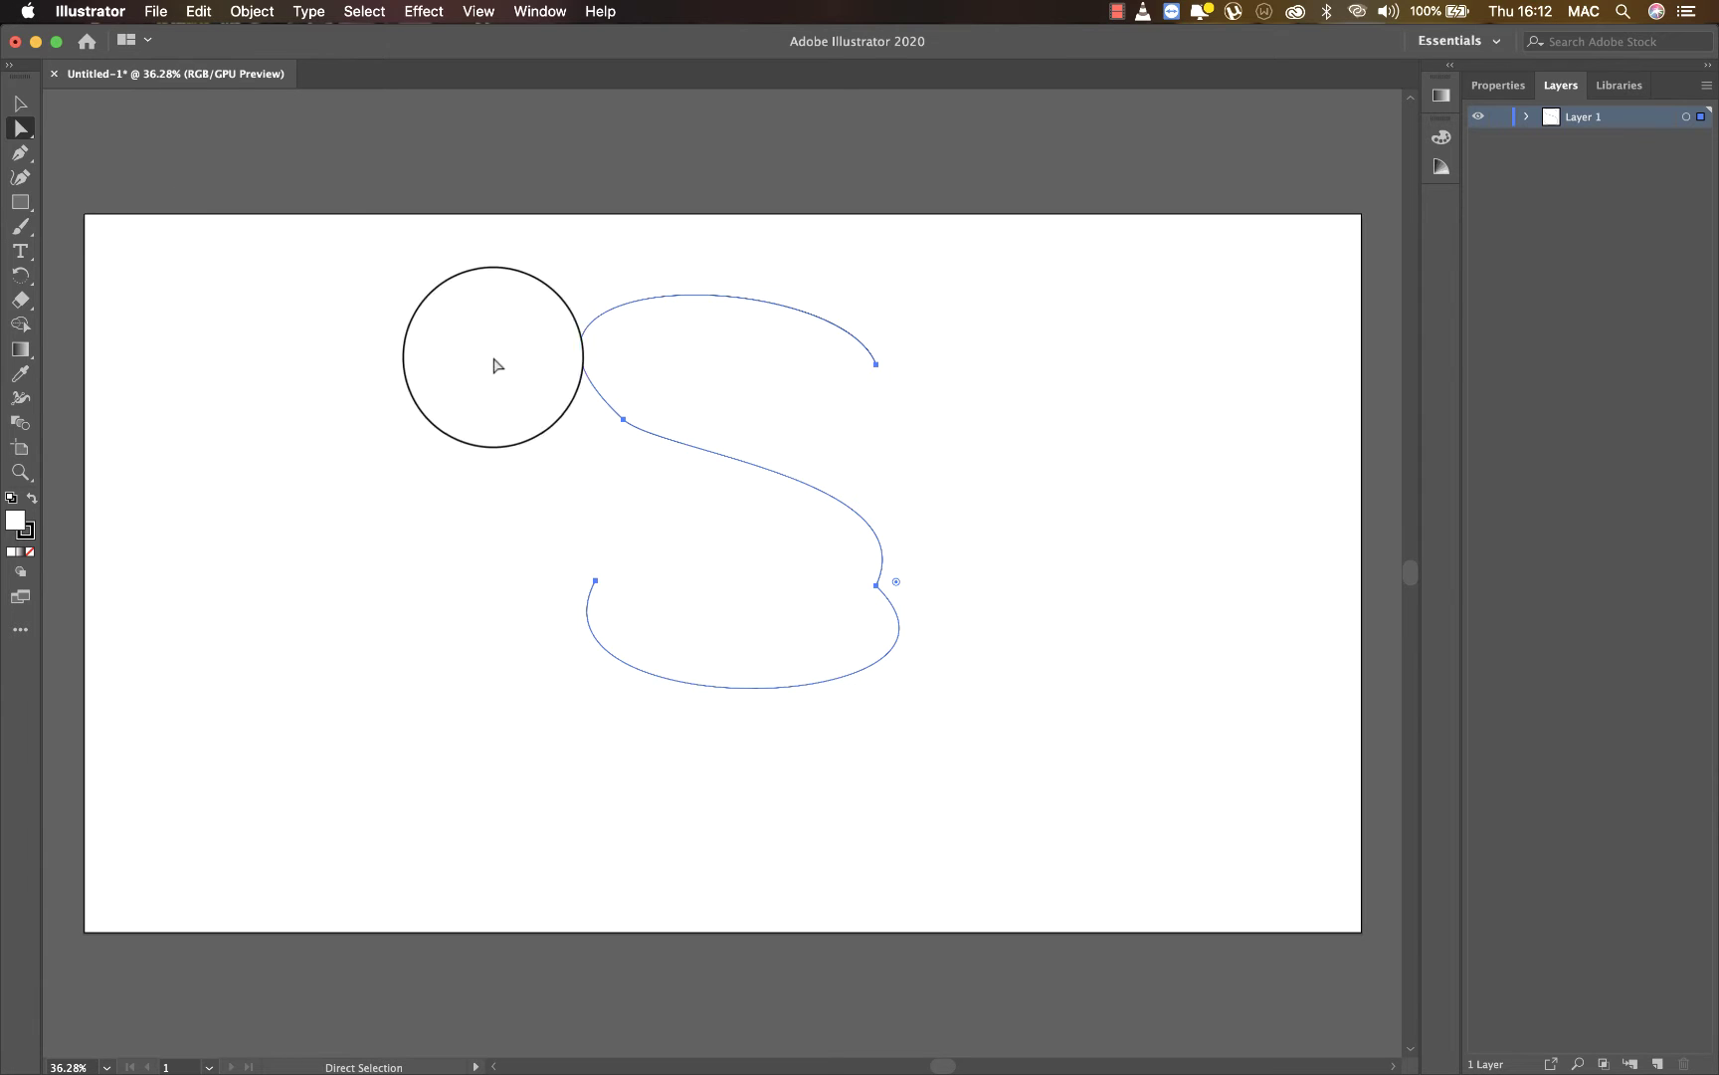
{"action": "left_click_drag", "start_coordinate": [529, 368], "coordinate": [697, 498]}
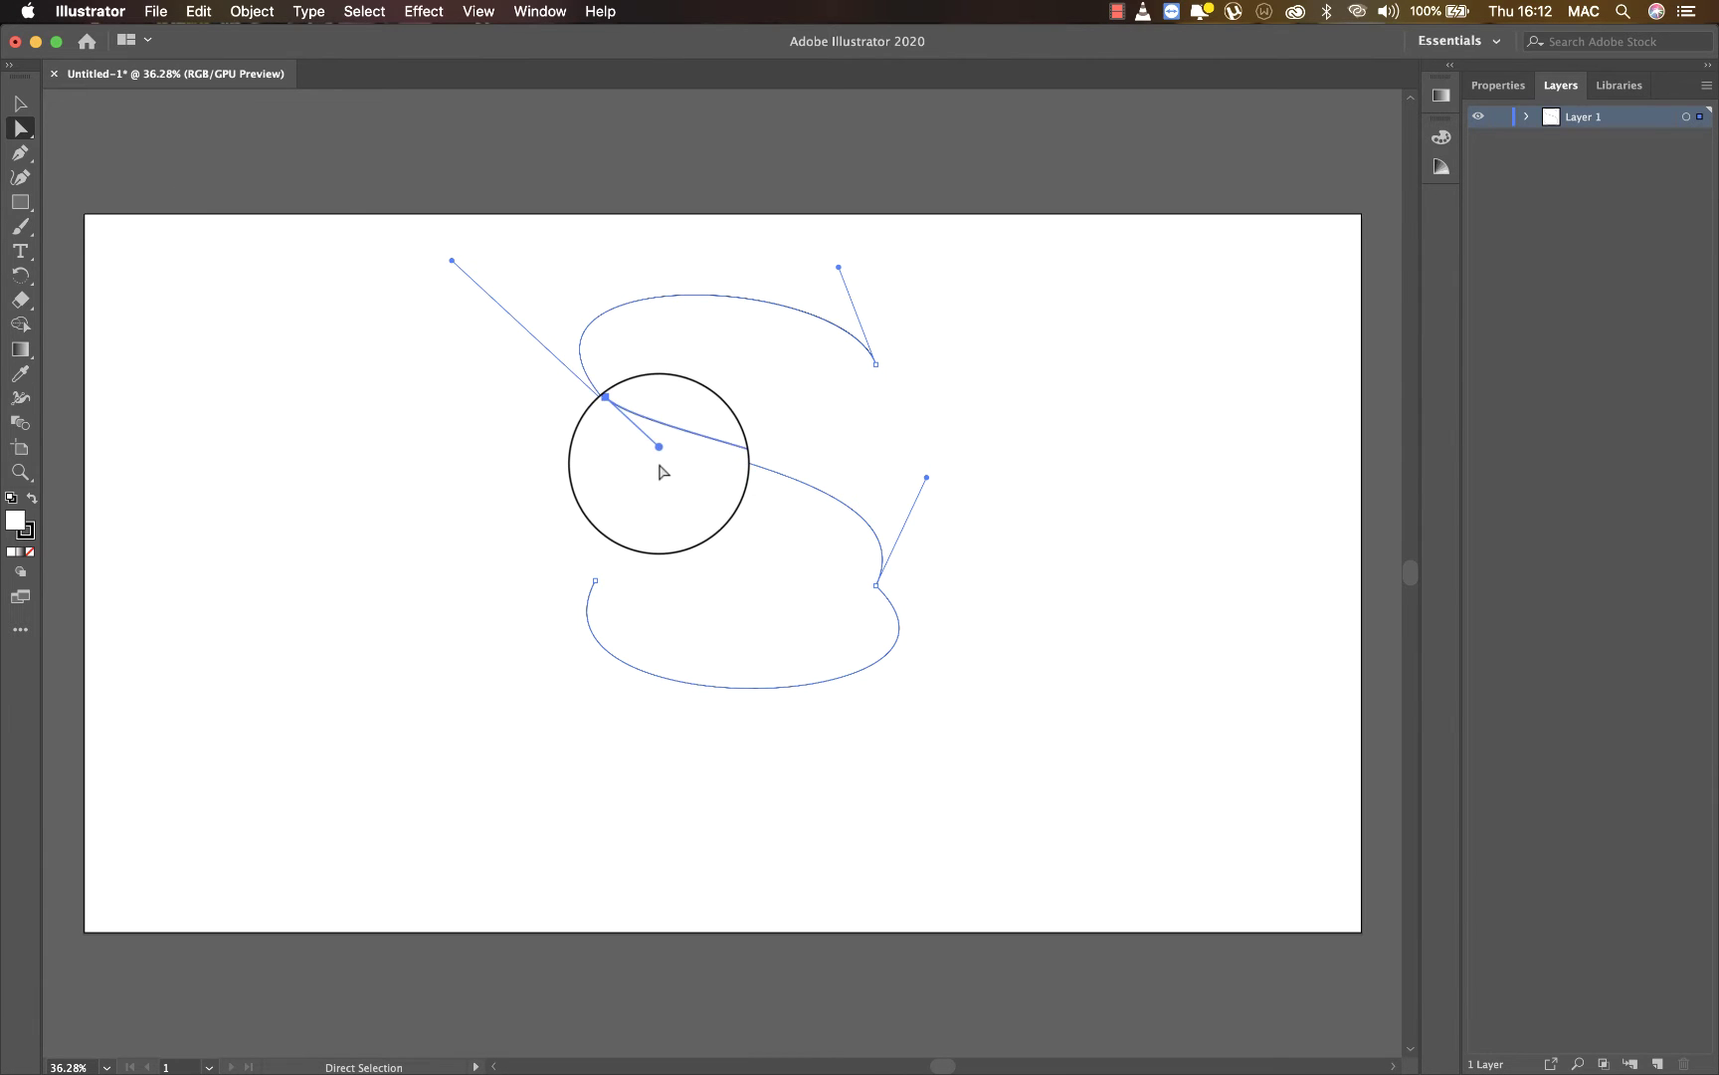
{"action": "left_click", "coordinate": [22, 131]}
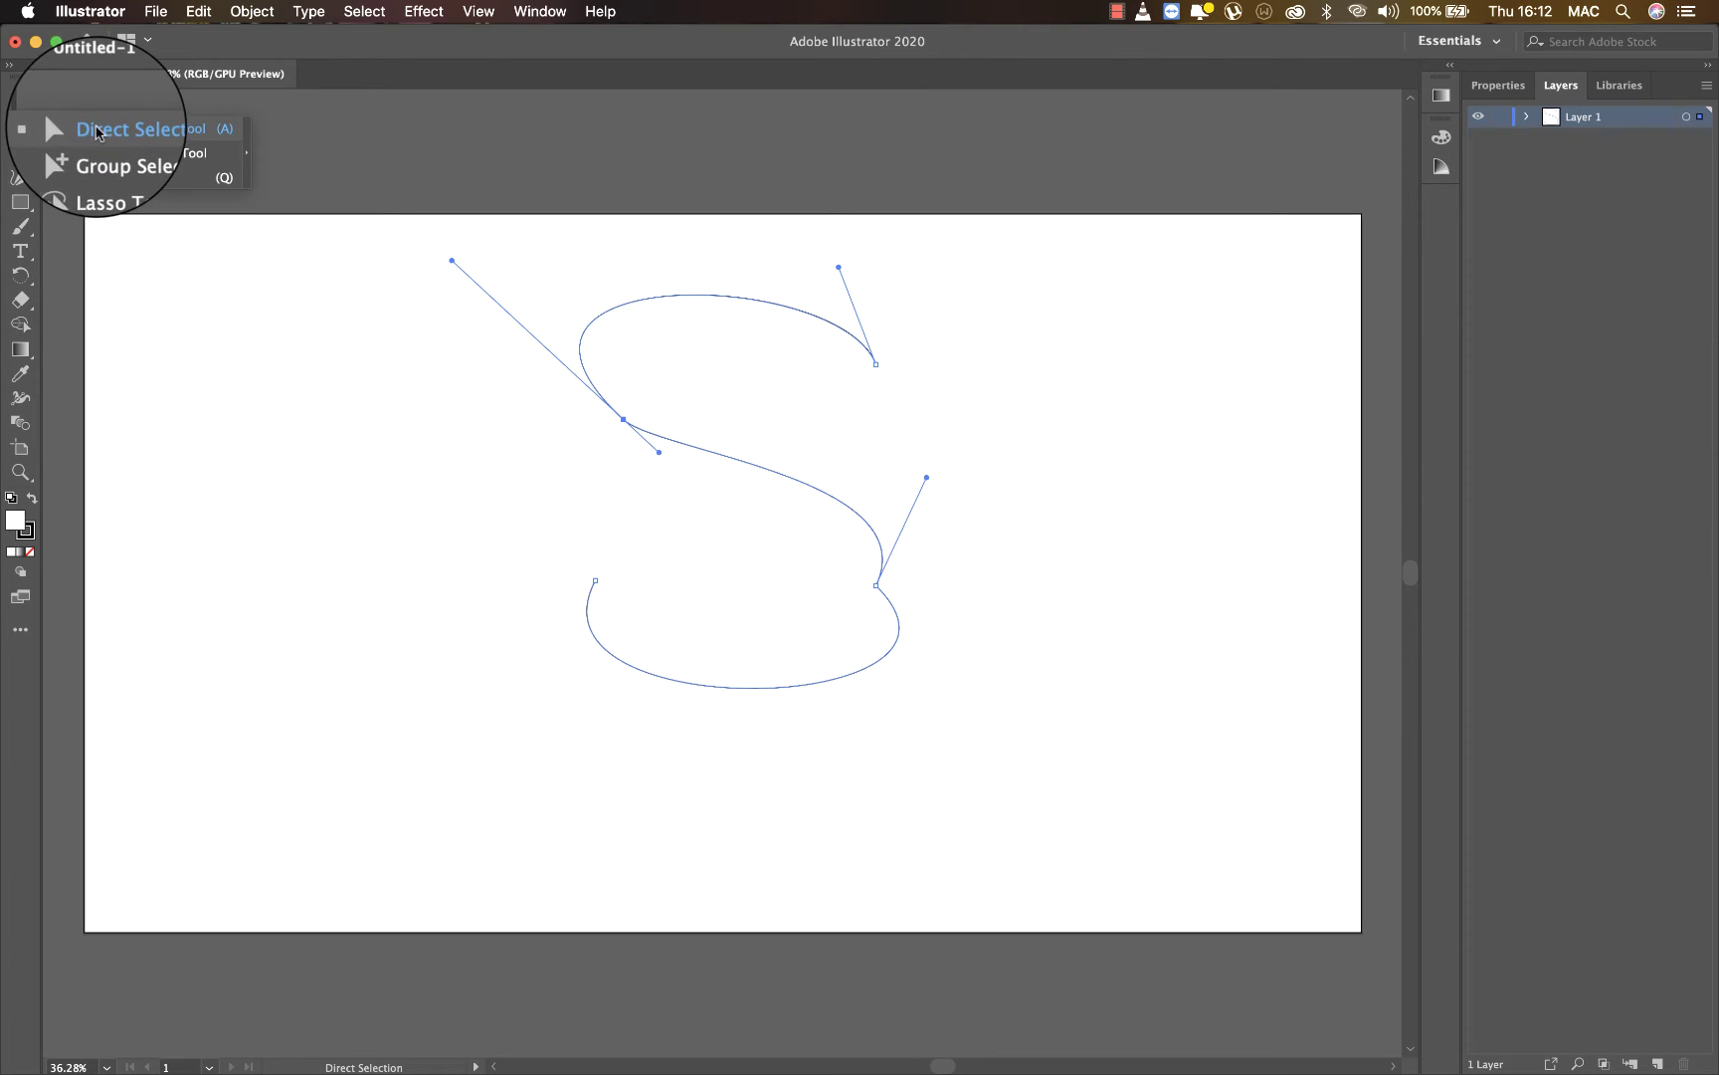
{"action": "left_click", "coordinate": [97, 129]}
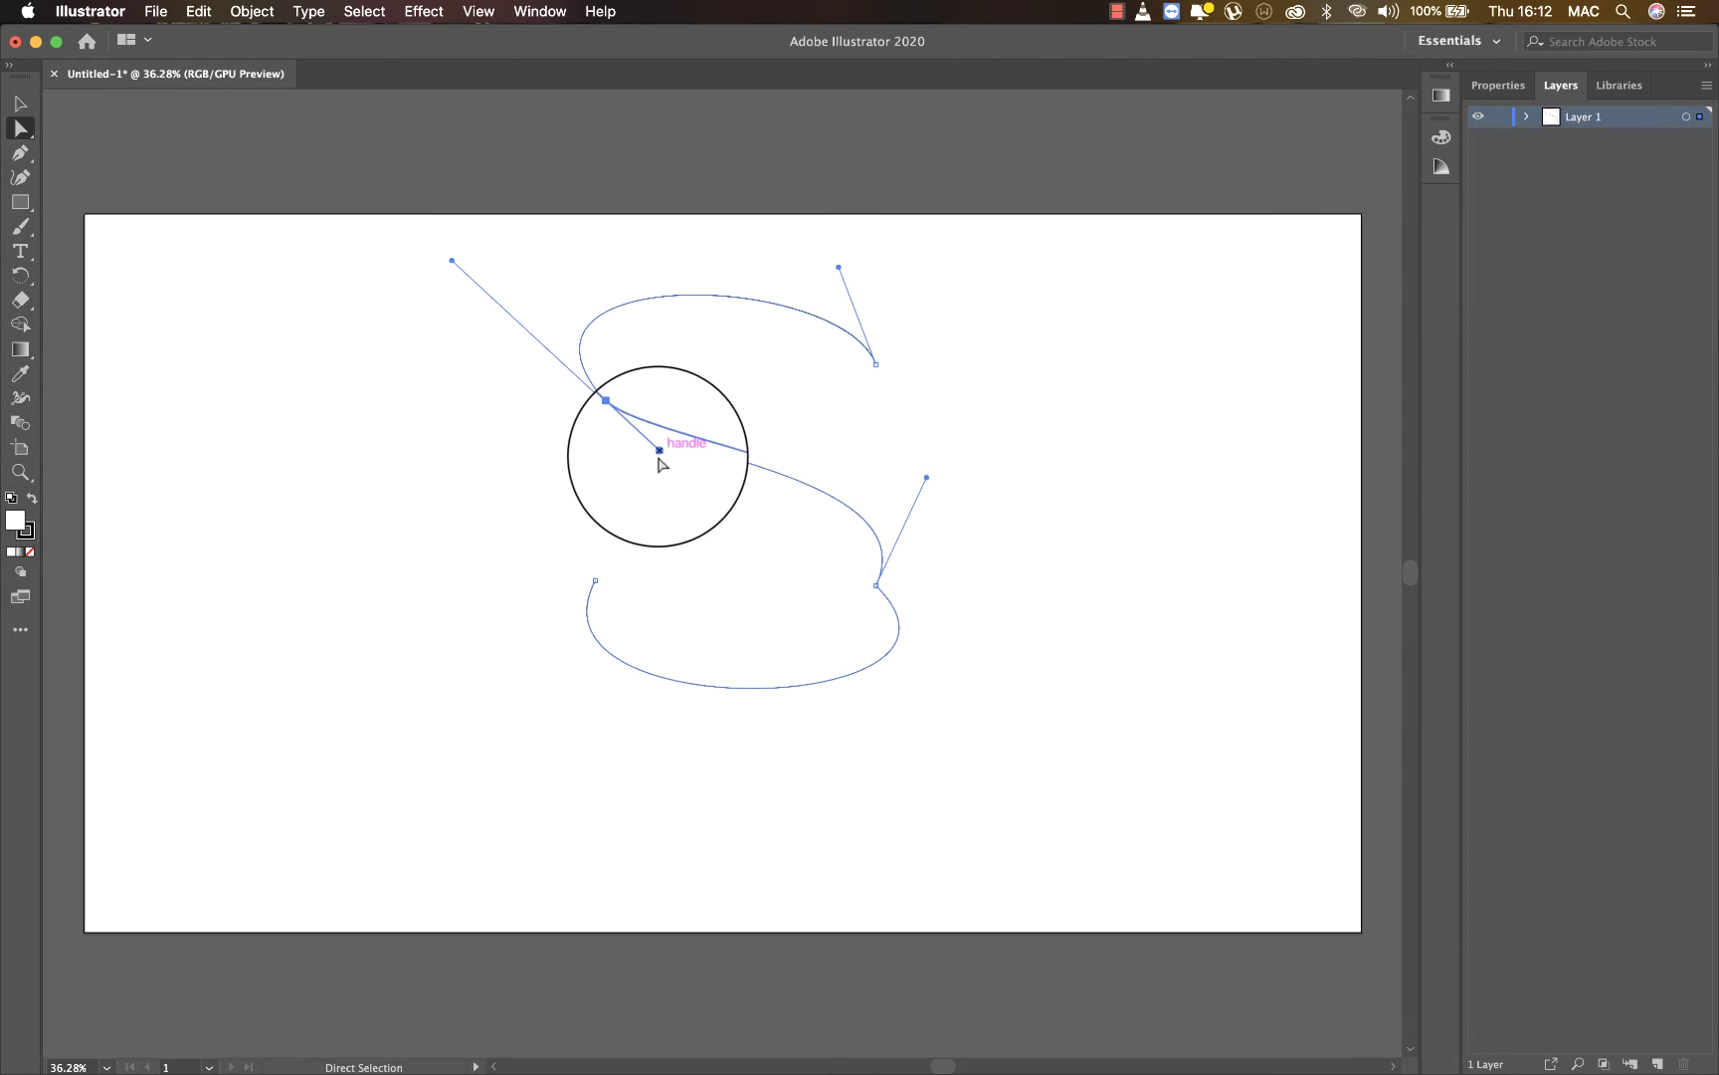
{"action": "left_click_drag", "start_coordinate": [658, 453], "coordinate": [603, 514]}
{"action": "key", "text": "super+z"}
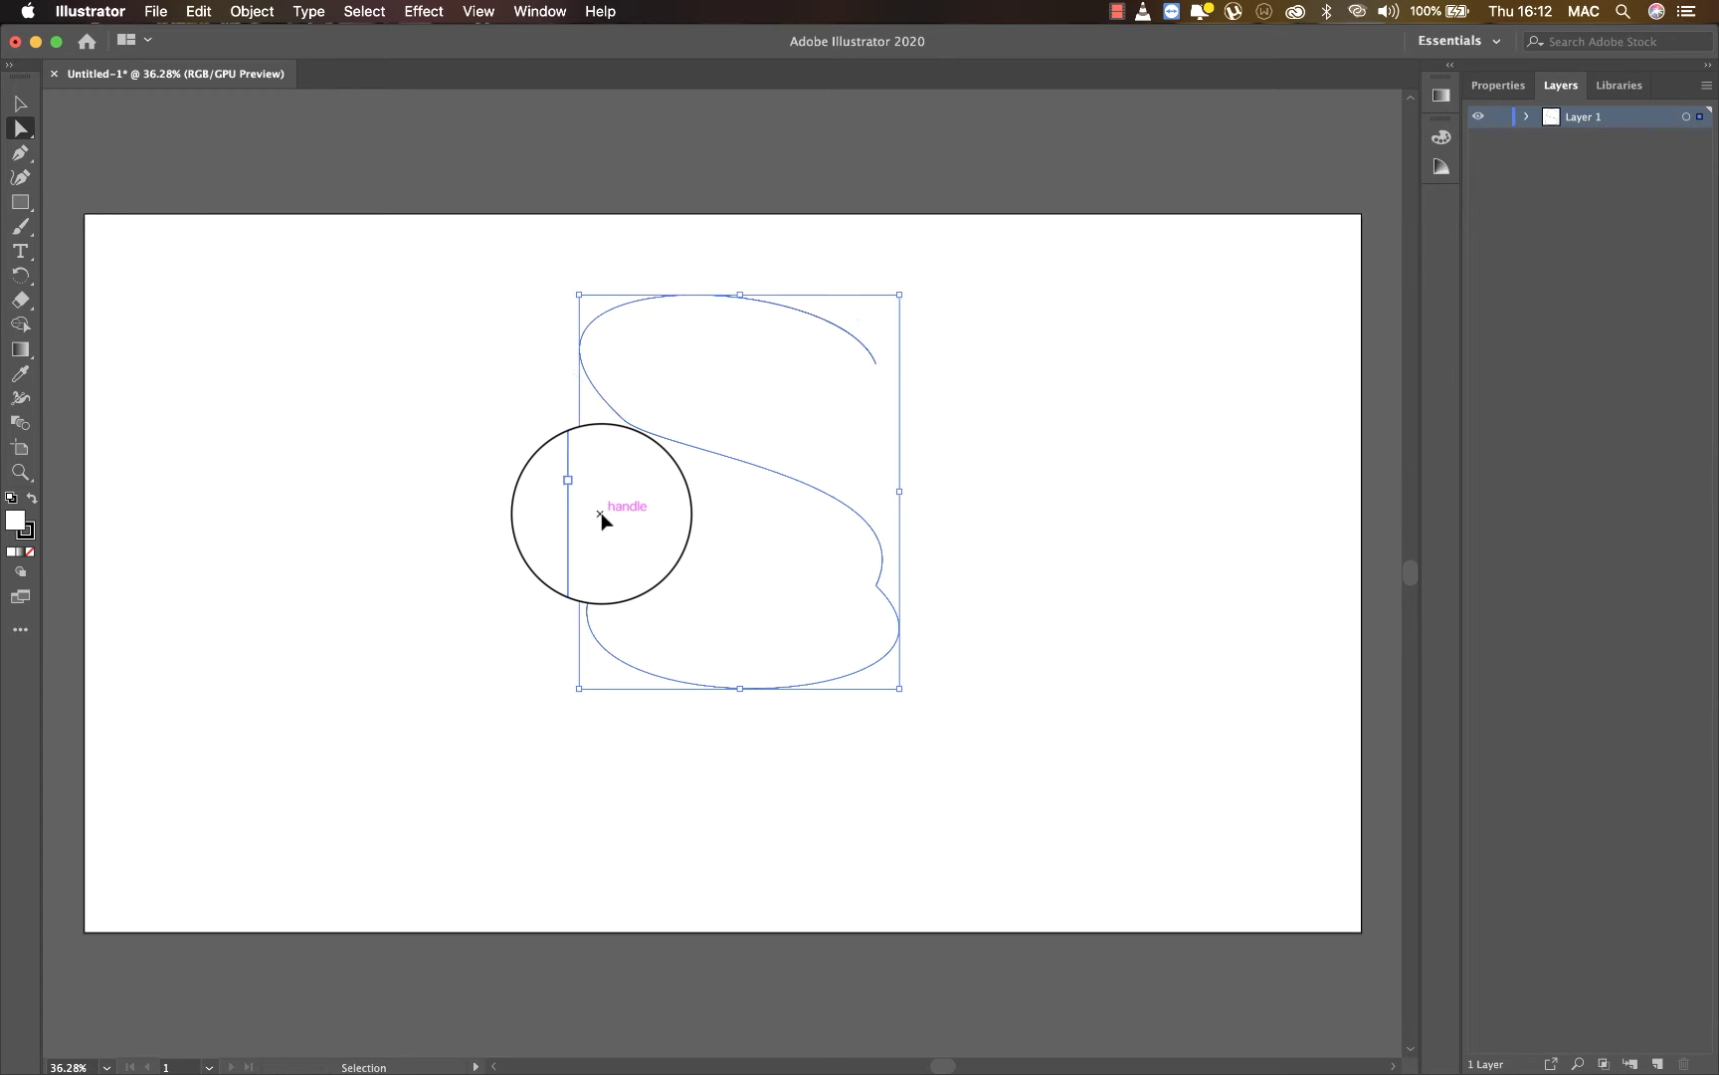
{"action": "left_click_drag", "start_coordinate": [839, 268], "coordinate": [904, 237]}
{"action": "key", "text": "v"}
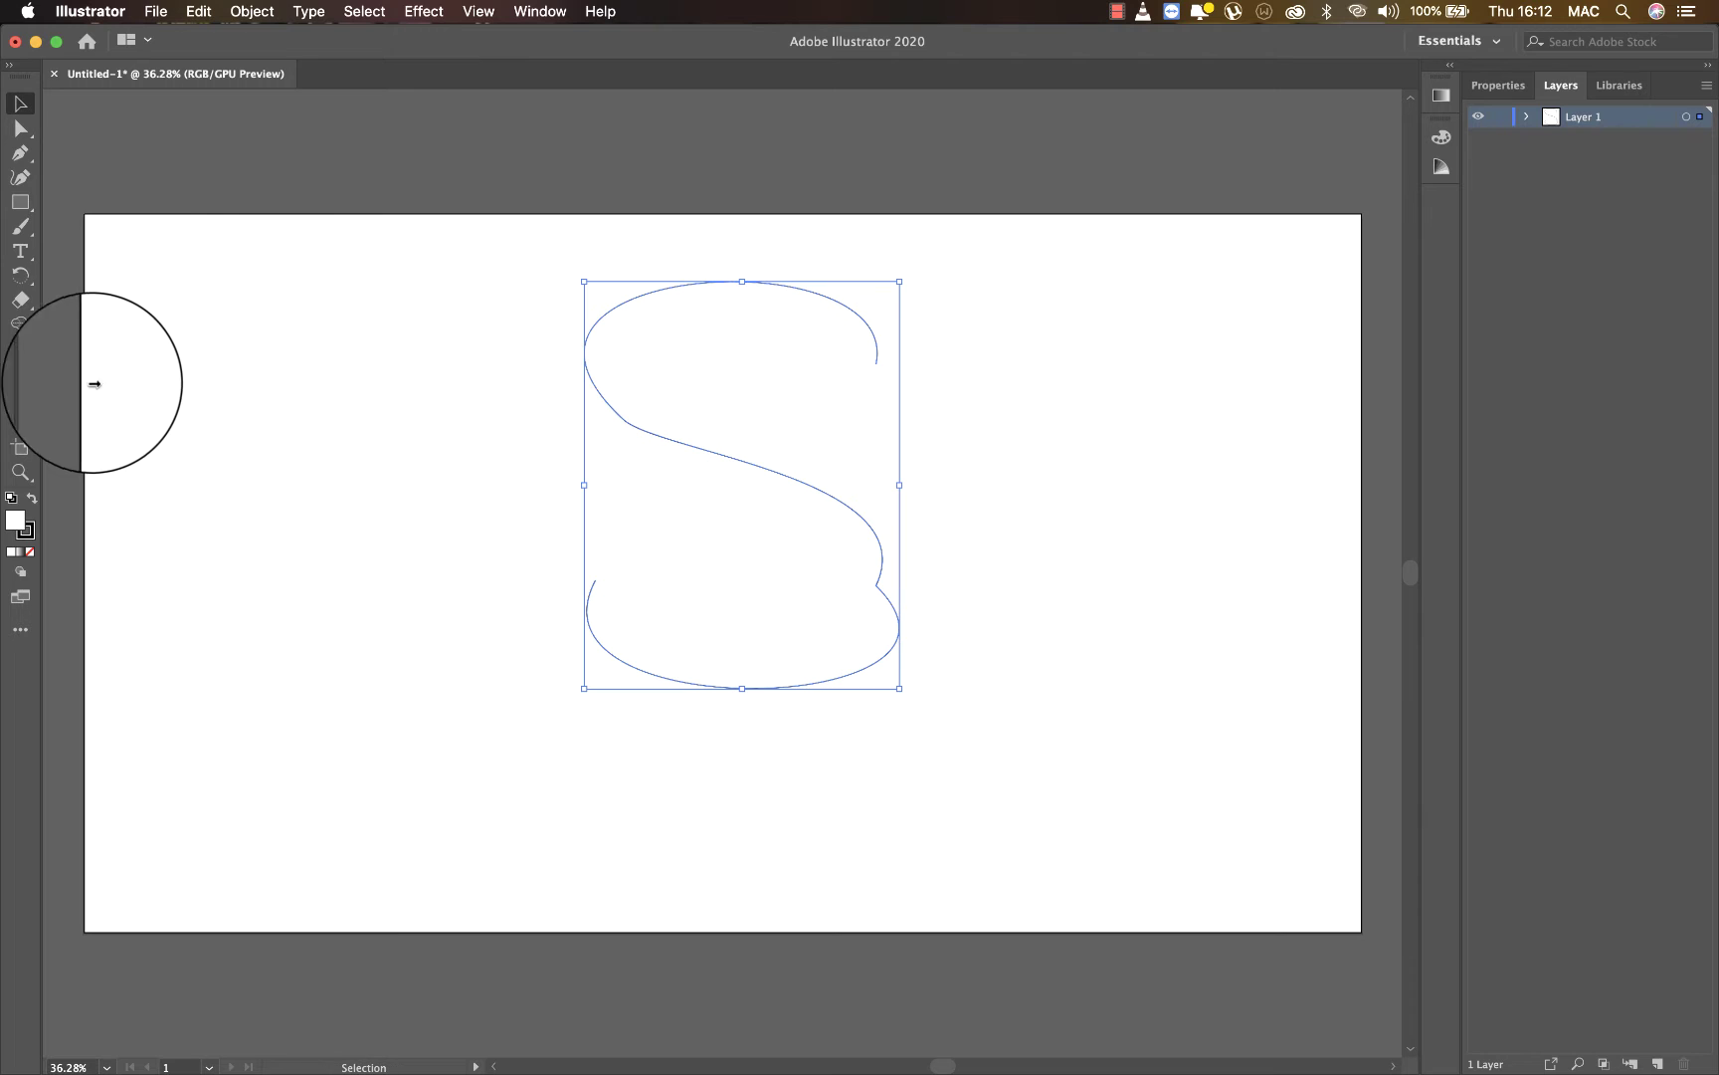
{"action": "key", "text": "super+z"}
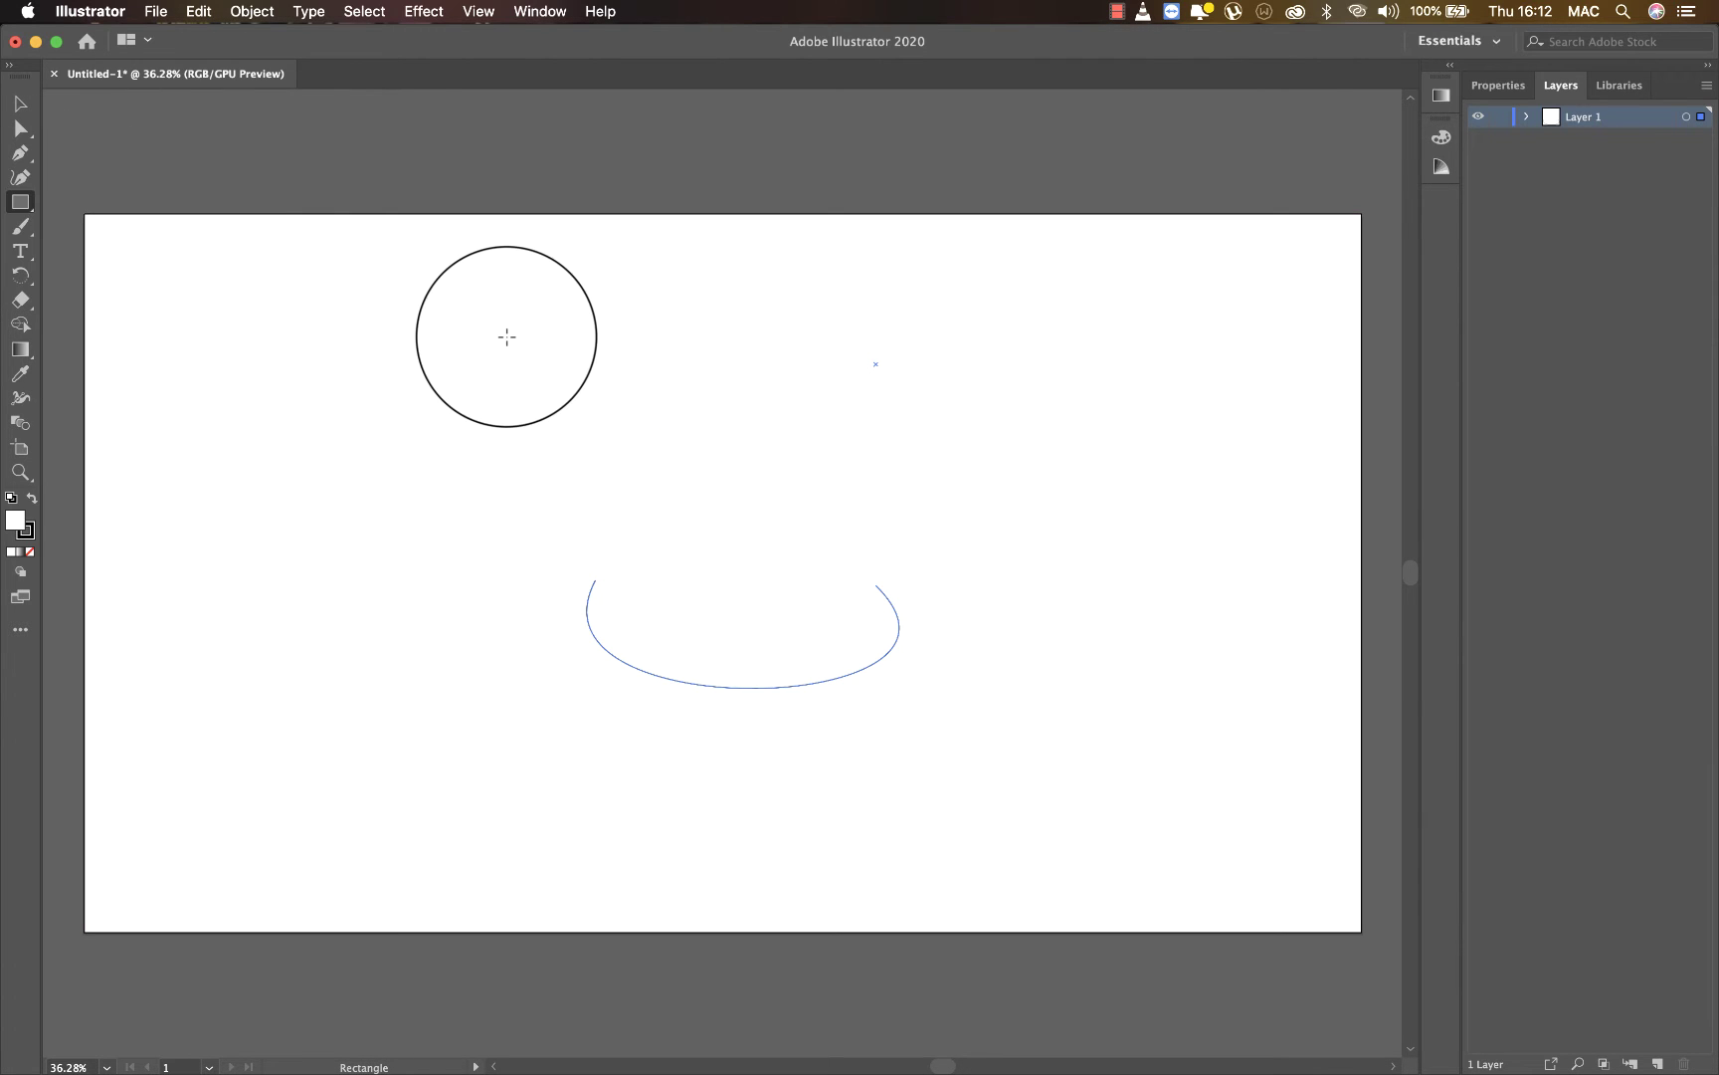
{"action": "left_click_drag", "start_coordinate": [507, 336], "coordinate": [973, 831]}
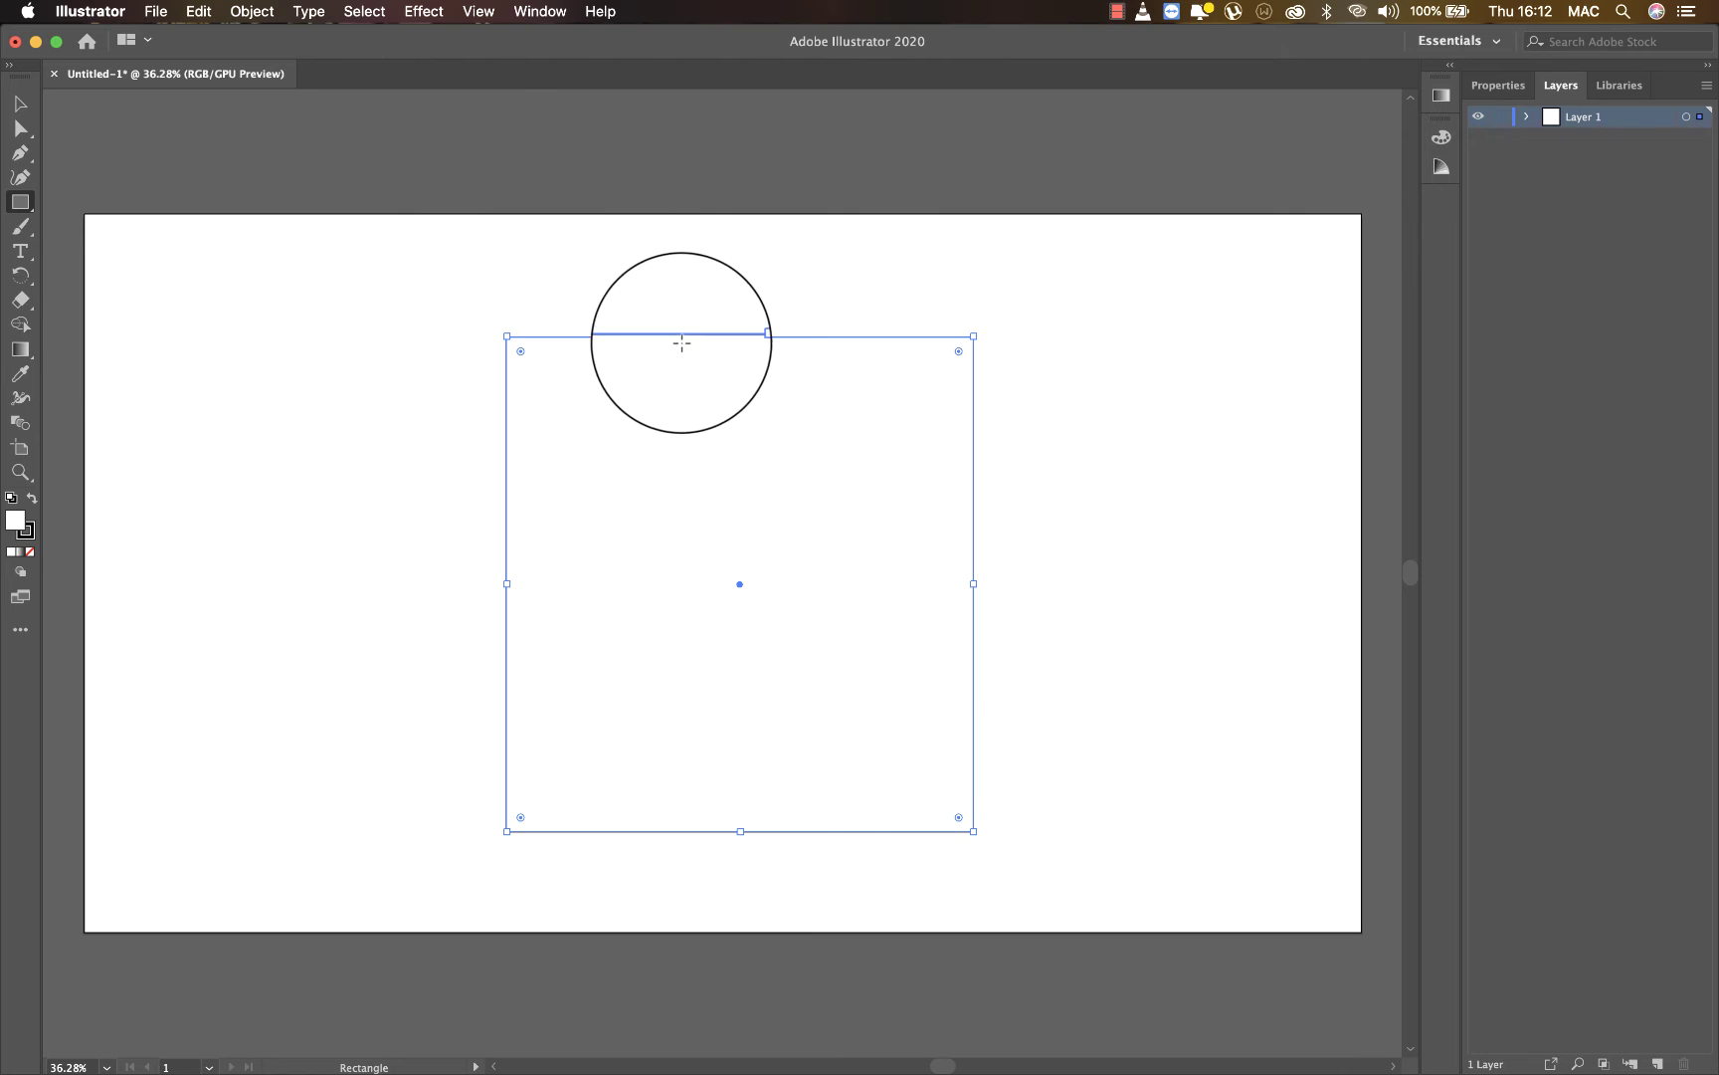
{"action": "left_click", "coordinate": [1501, 95]}
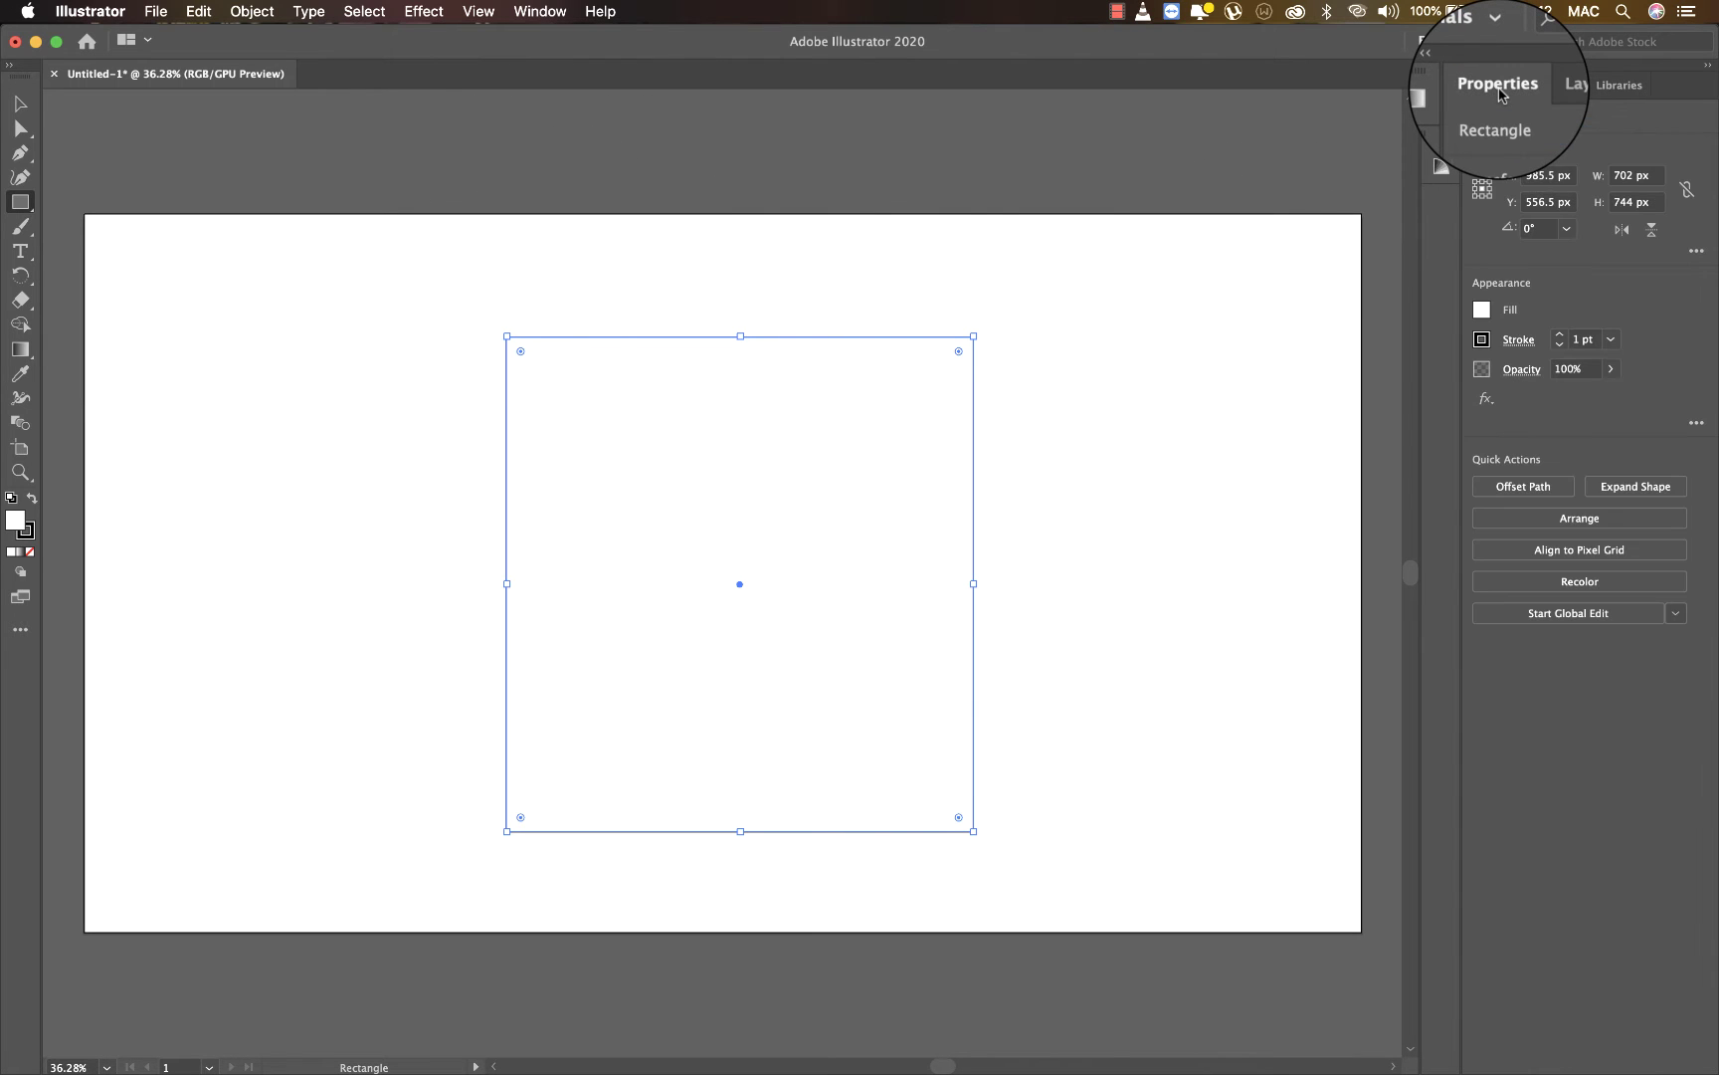
{"action": "left_click", "coordinate": [1483, 310]}
{"action": "left_click", "coordinate": [1301, 385]}
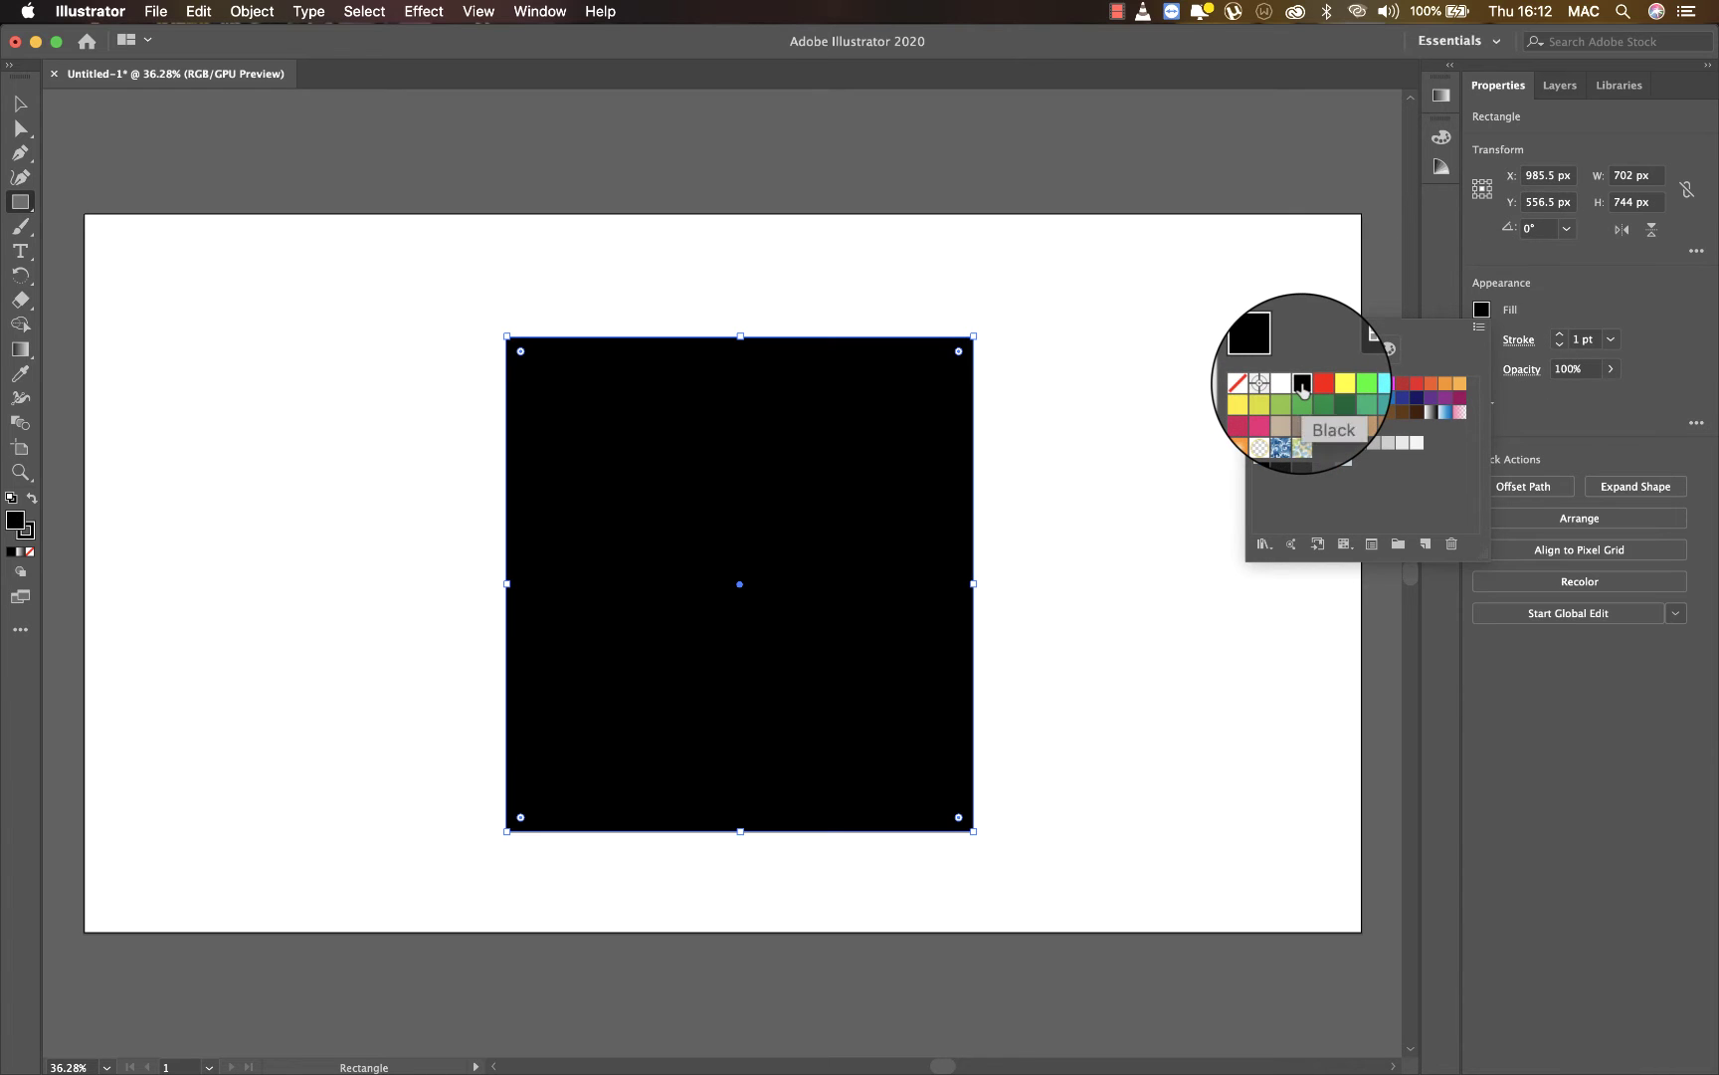
{"action": "left_click", "coordinate": [1555, 321]}
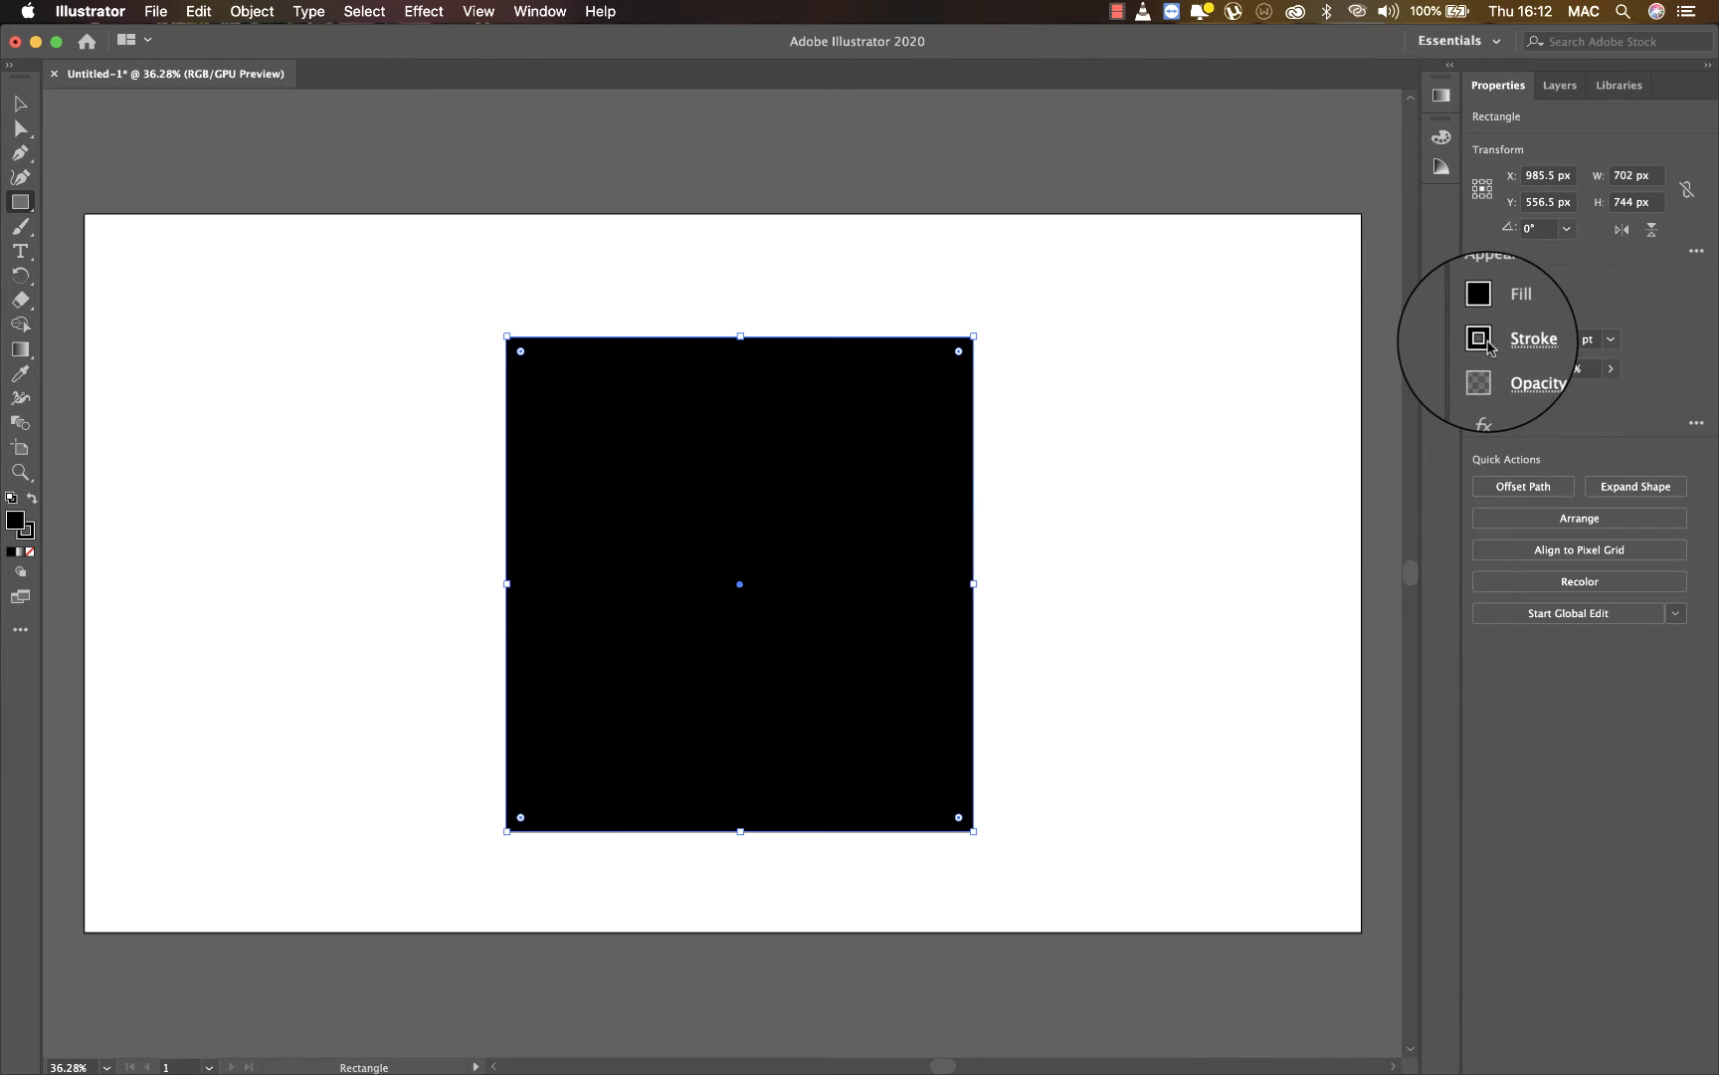
{"action": "left_click", "coordinate": [1481, 339]}
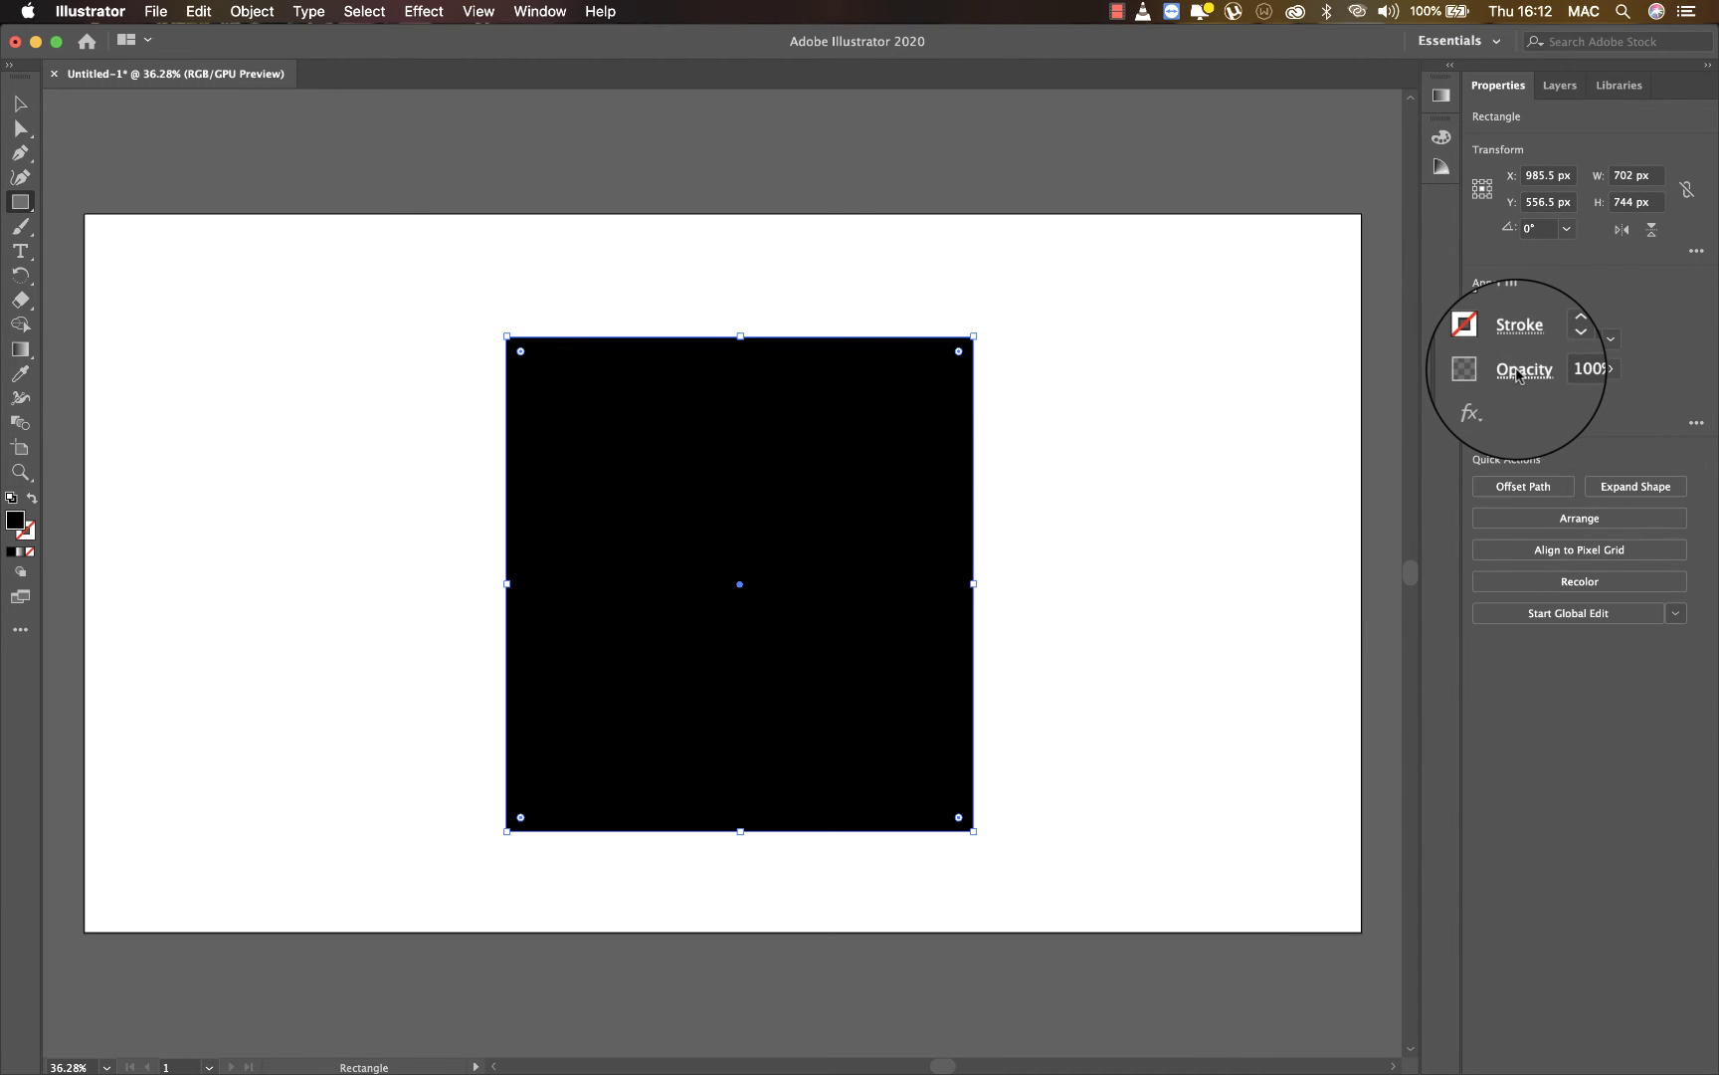
{"action": "left_click", "coordinate": [1516, 370]}
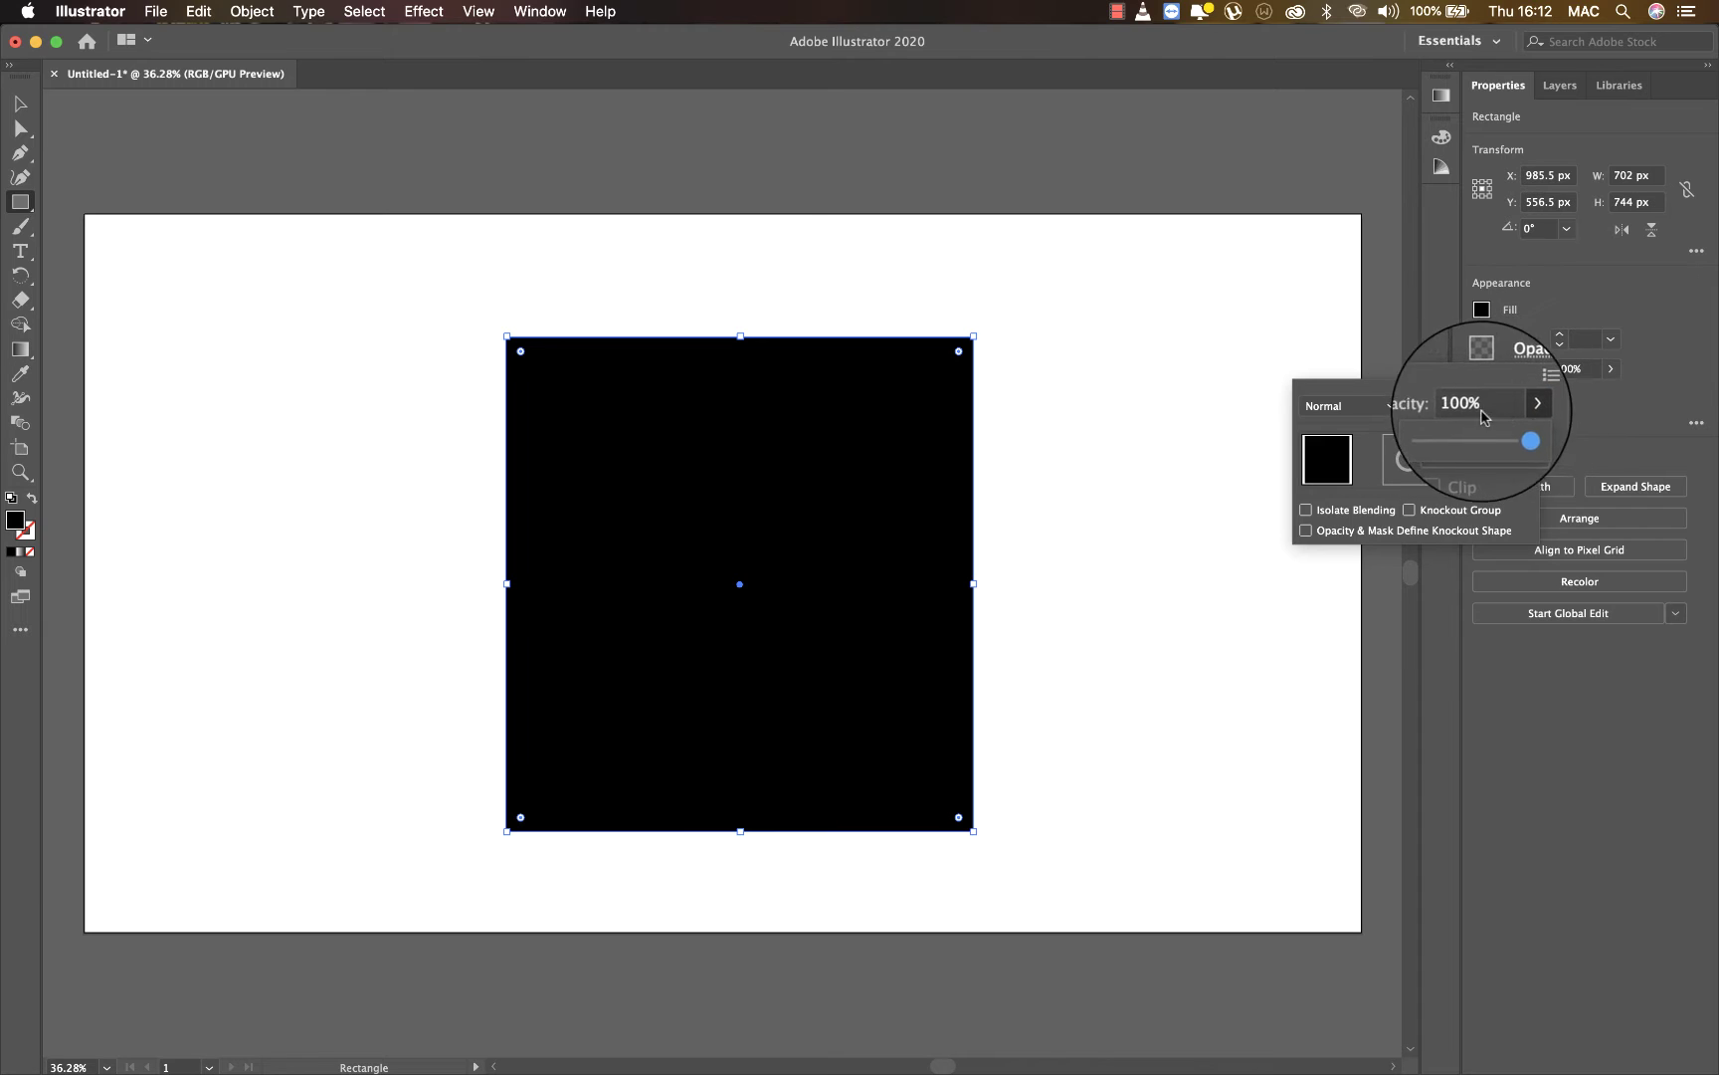
{"action": "left_click_drag", "start_coordinate": [1507, 428], "coordinate": [1451, 426]}
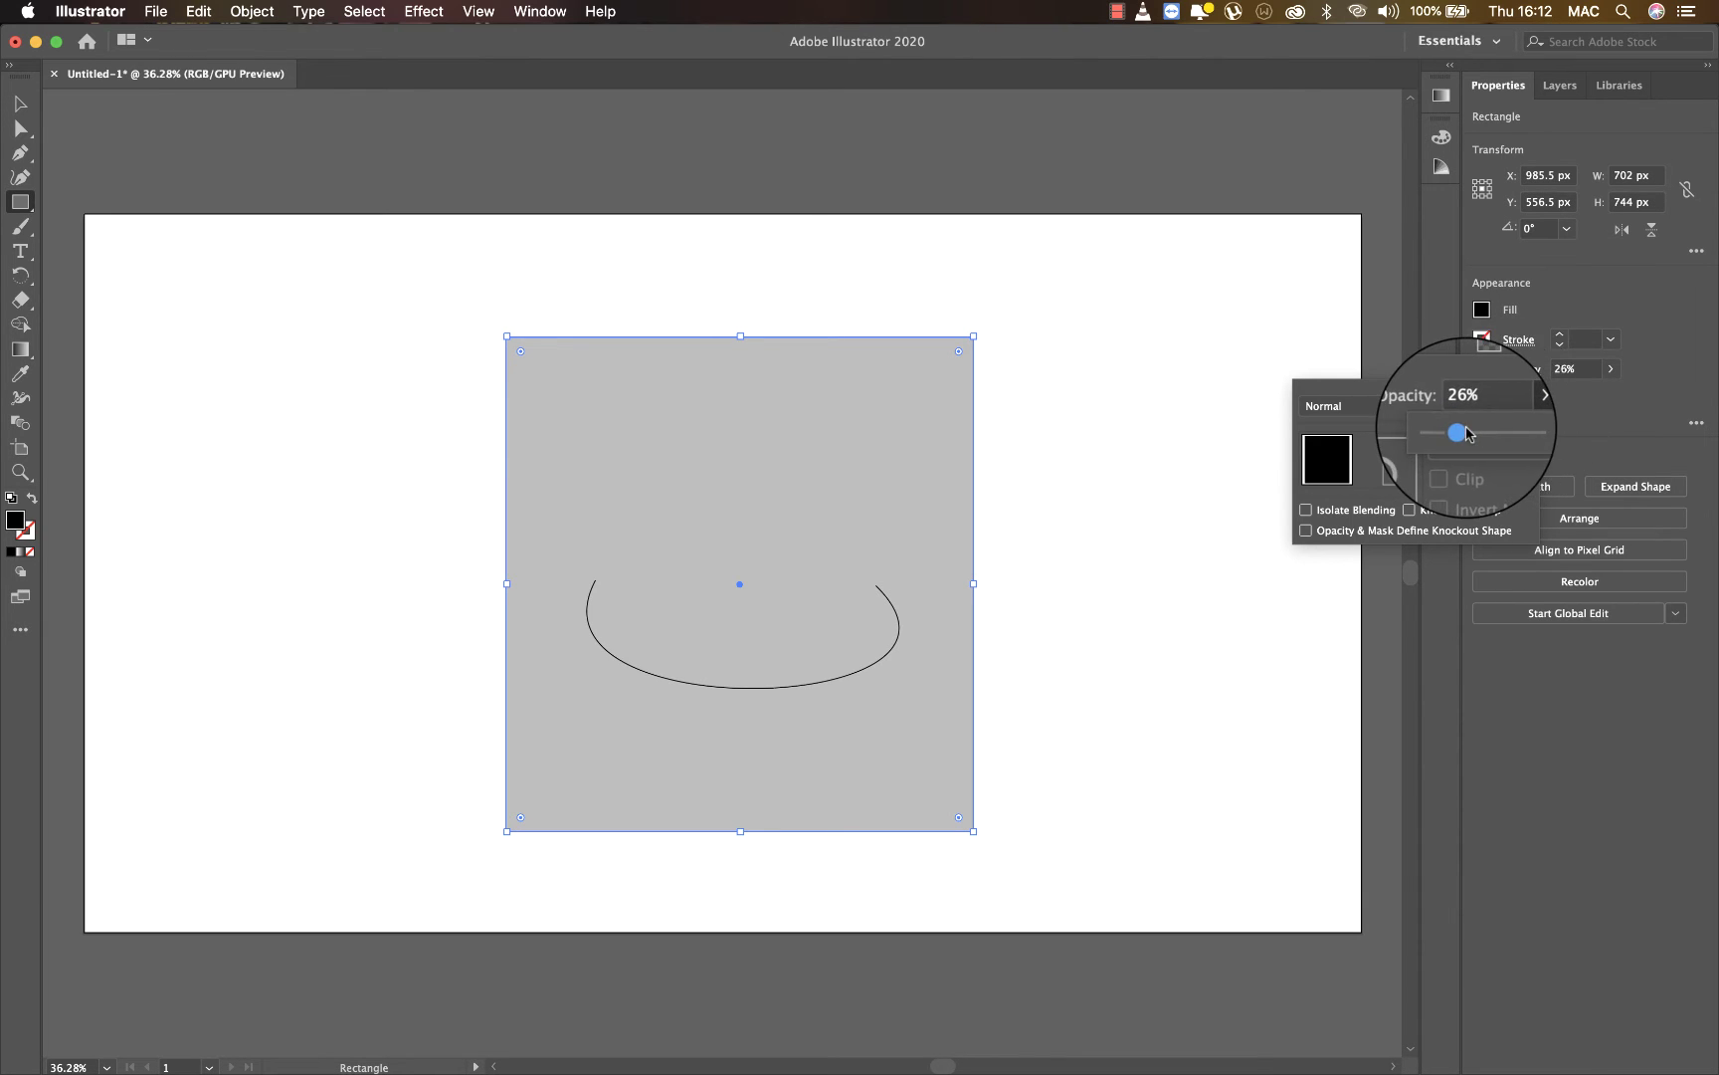
{"action": "left_click_drag", "start_coordinate": [1453, 428], "coordinate": [1475, 428]}
{"action": "left_click", "coordinate": [1373, 408]}
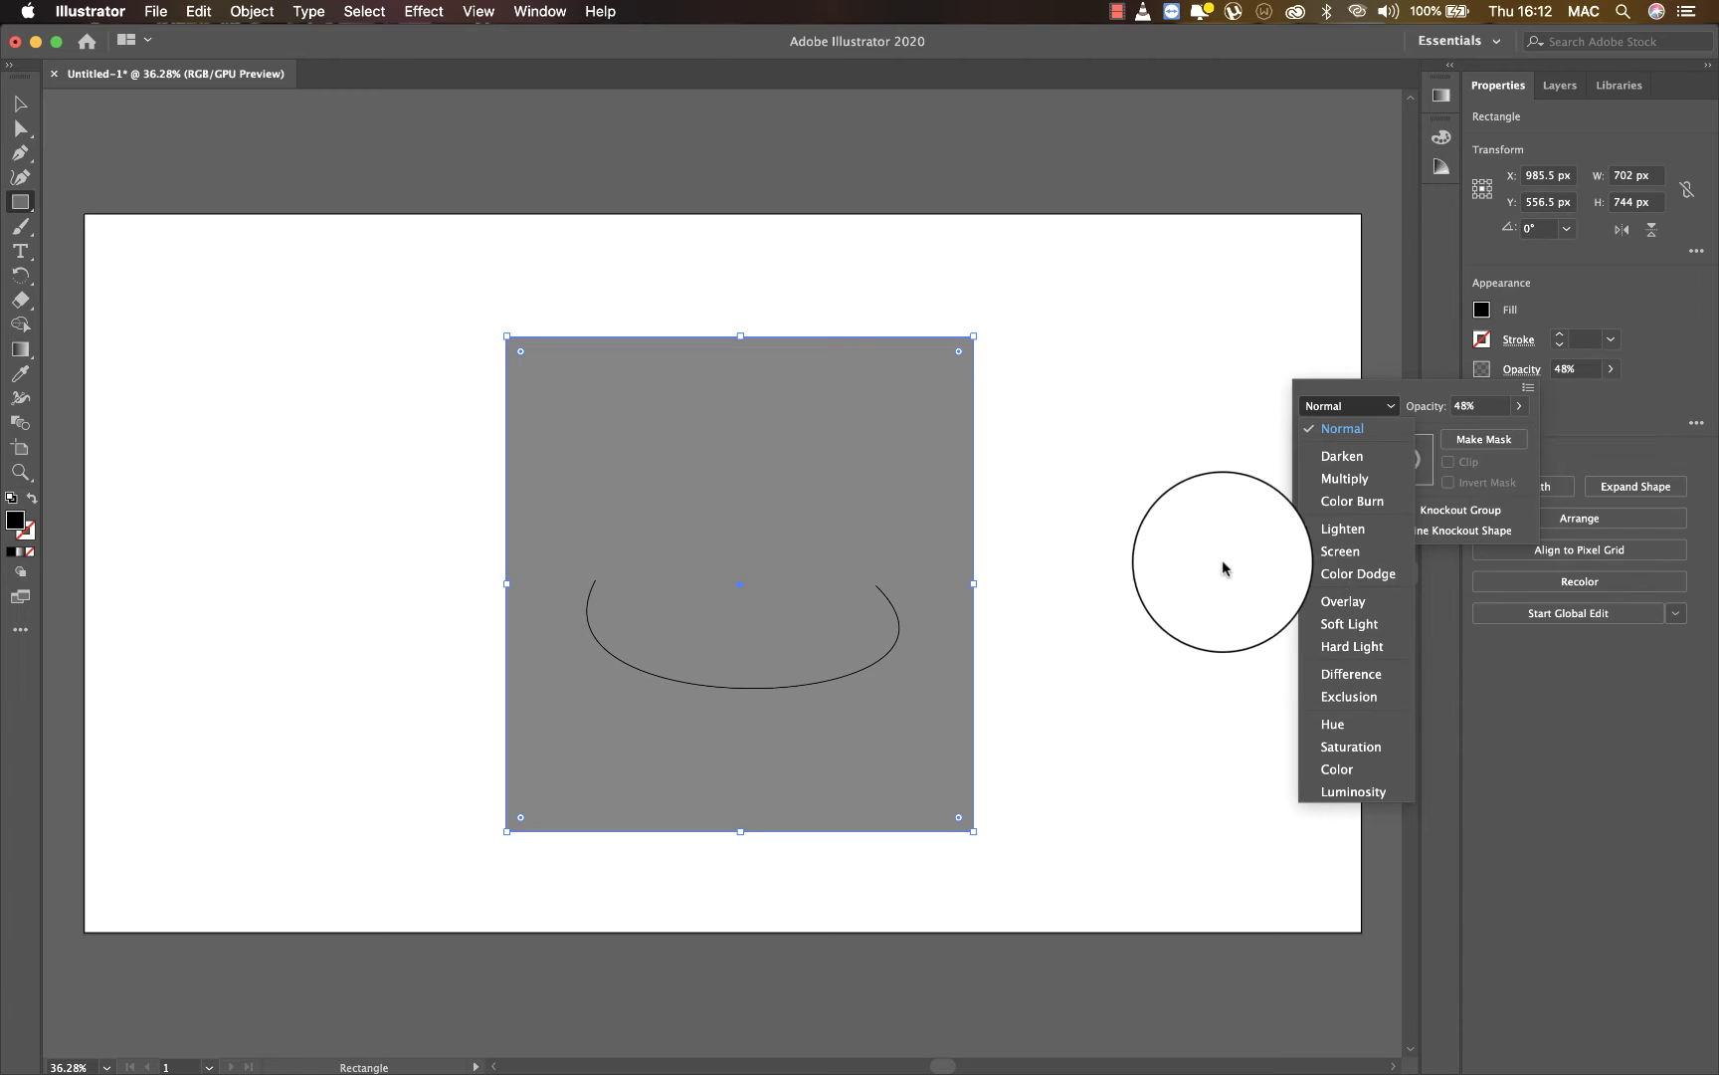
{"action": "left_click", "coordinate": [1170, 614]}
{"action": "left_click", "coordinate": [933, 515]}
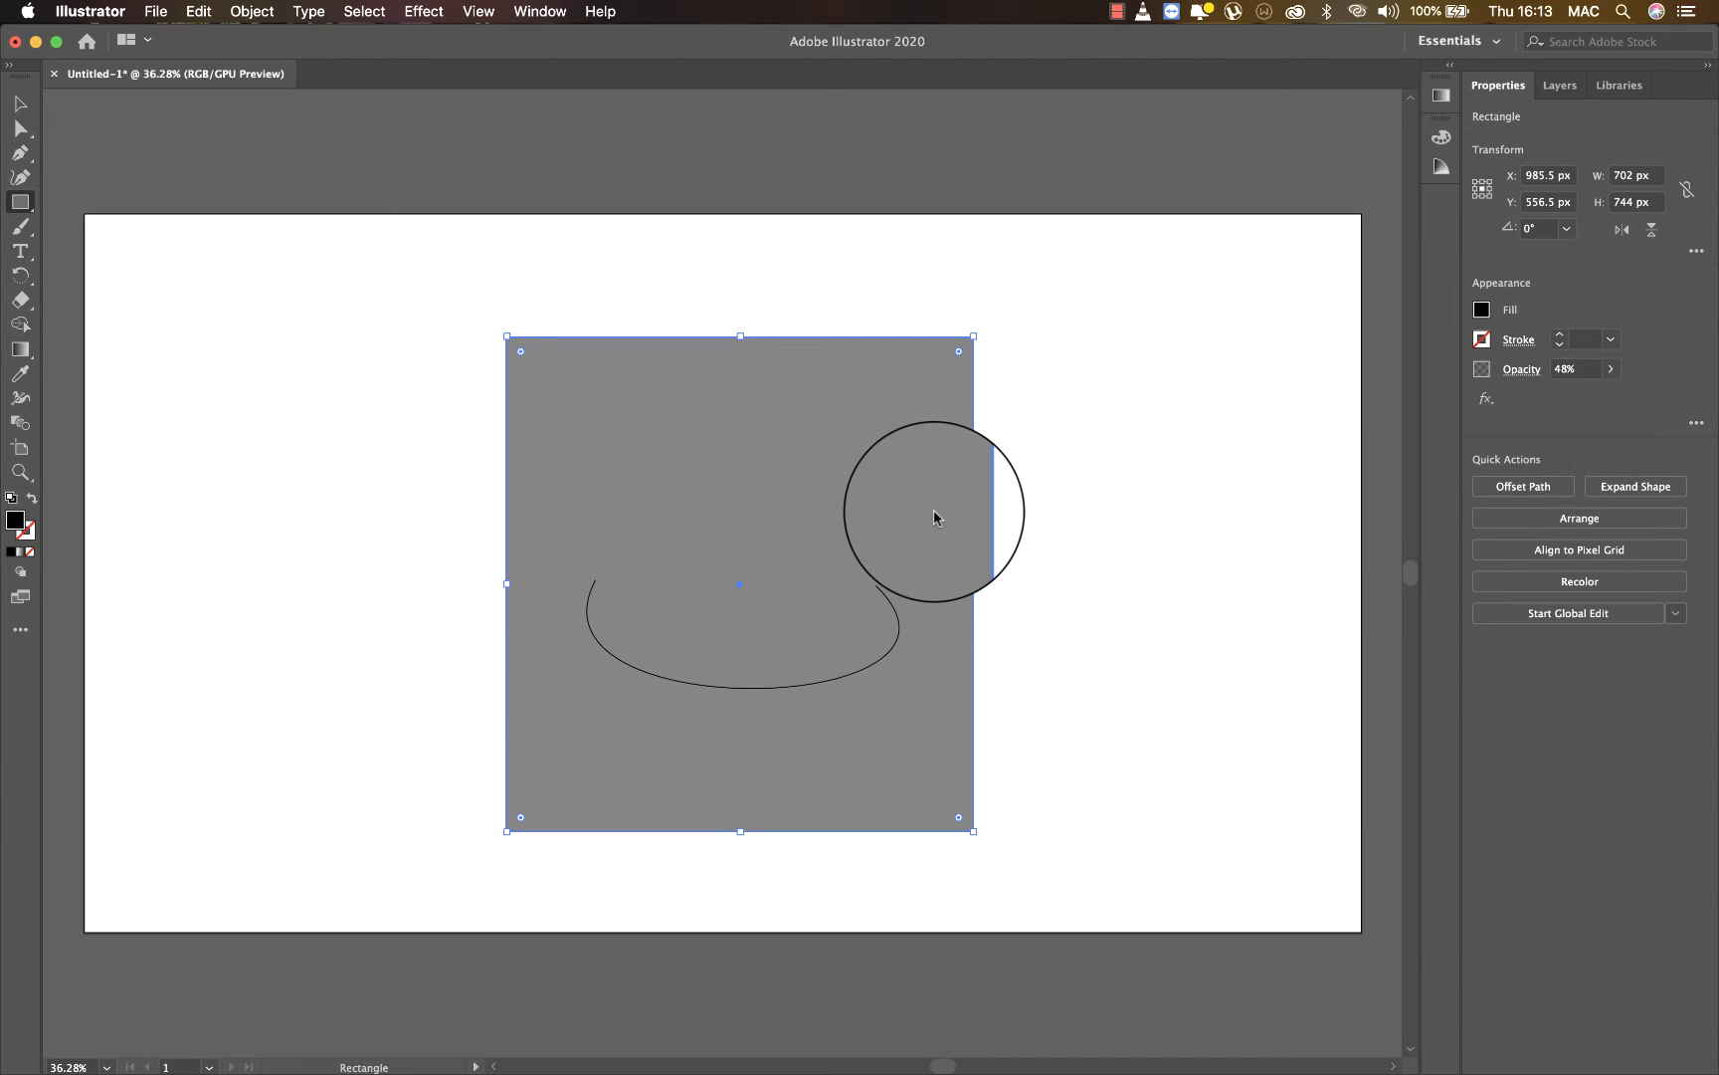
{"action": "key", "text": "Delete"}
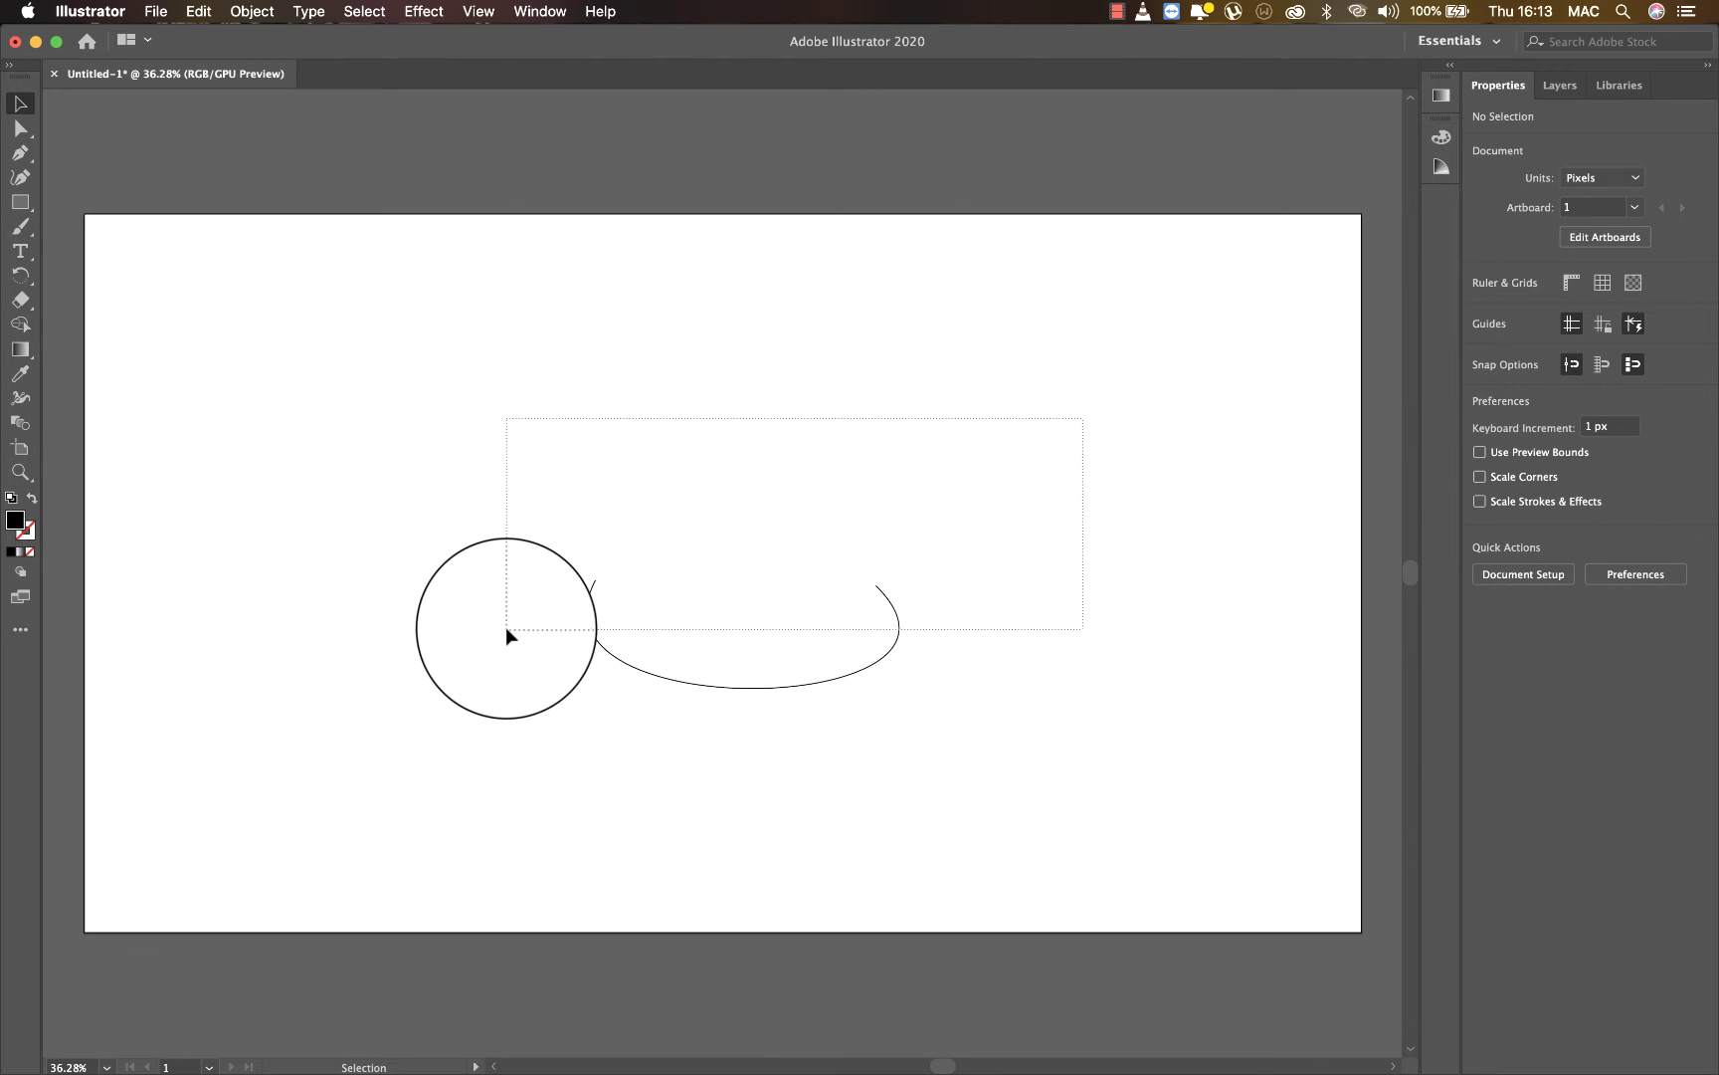
- Reset default colours, draw and undo a test circle, then add a KING text object
{"action": "key", "text": "d"}
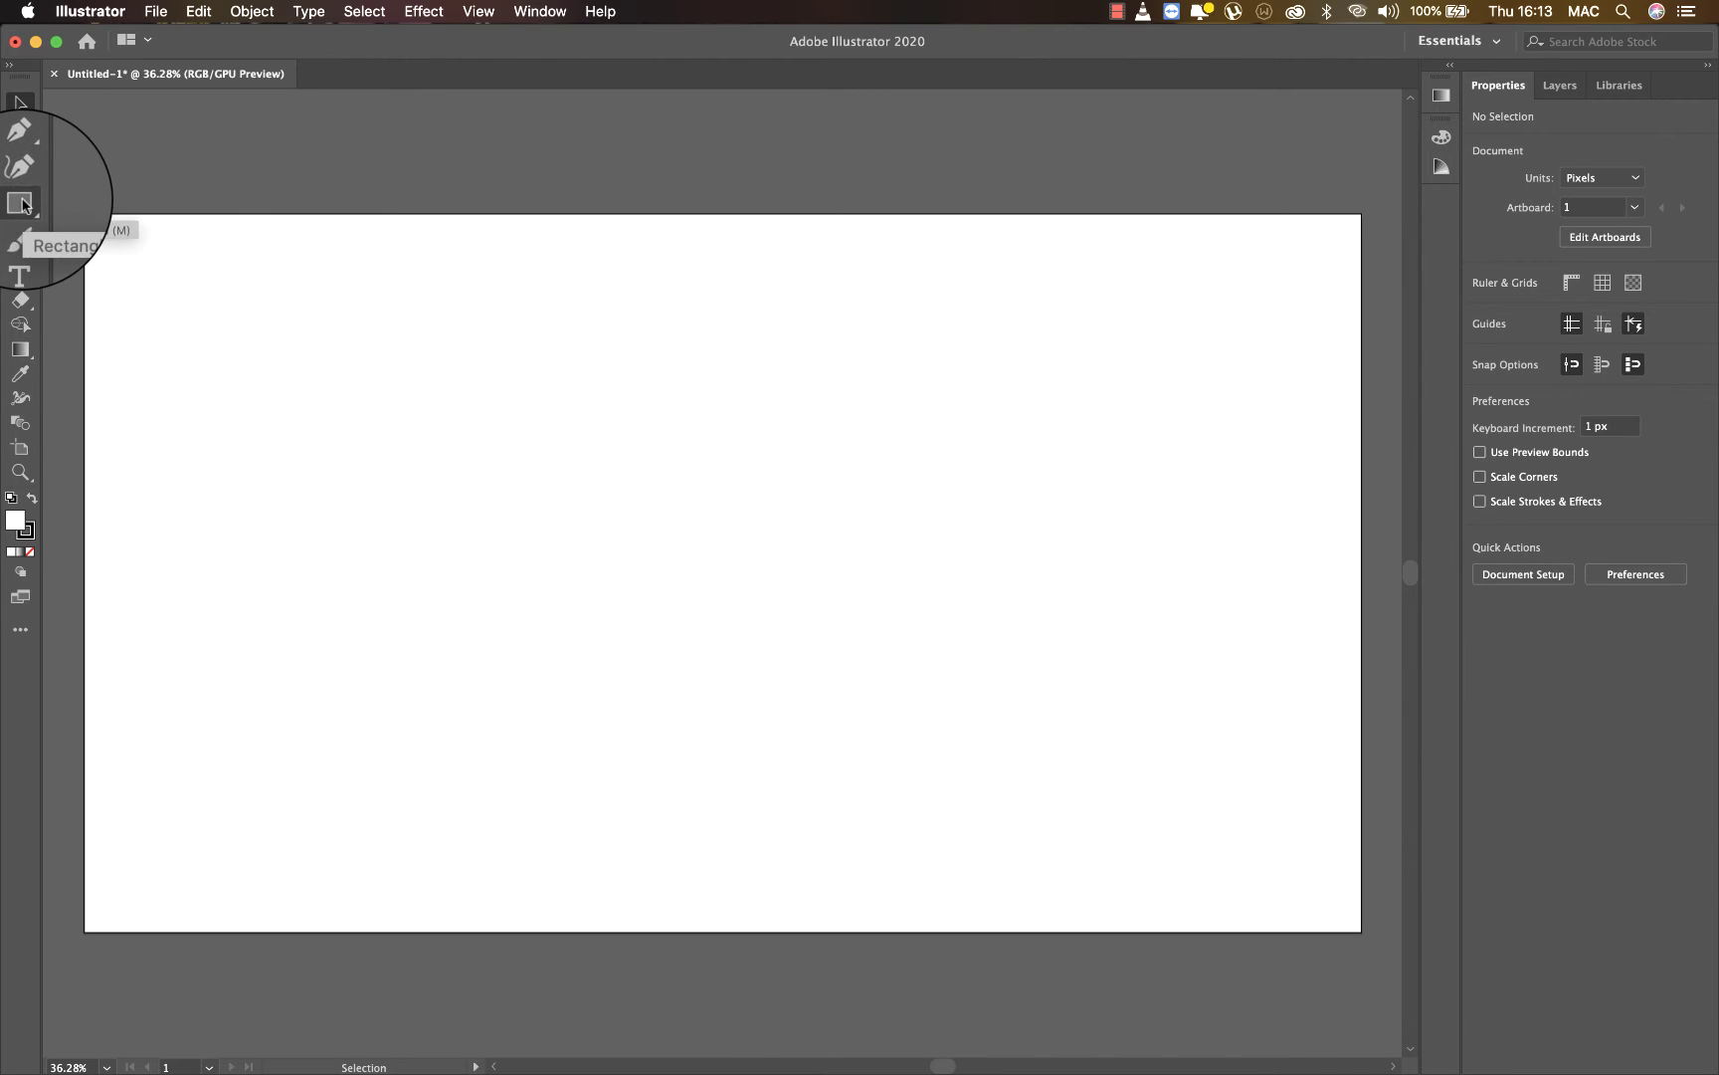
{"action": "left_click_drag", "start_coordinate": [22, 206], "coordinate": [113, 233]}
{"action": "left_click_drag", "start_coordinate": [415, 338], "coordinate": [913, 978]}
{"action": "key", "text": "super+z"}
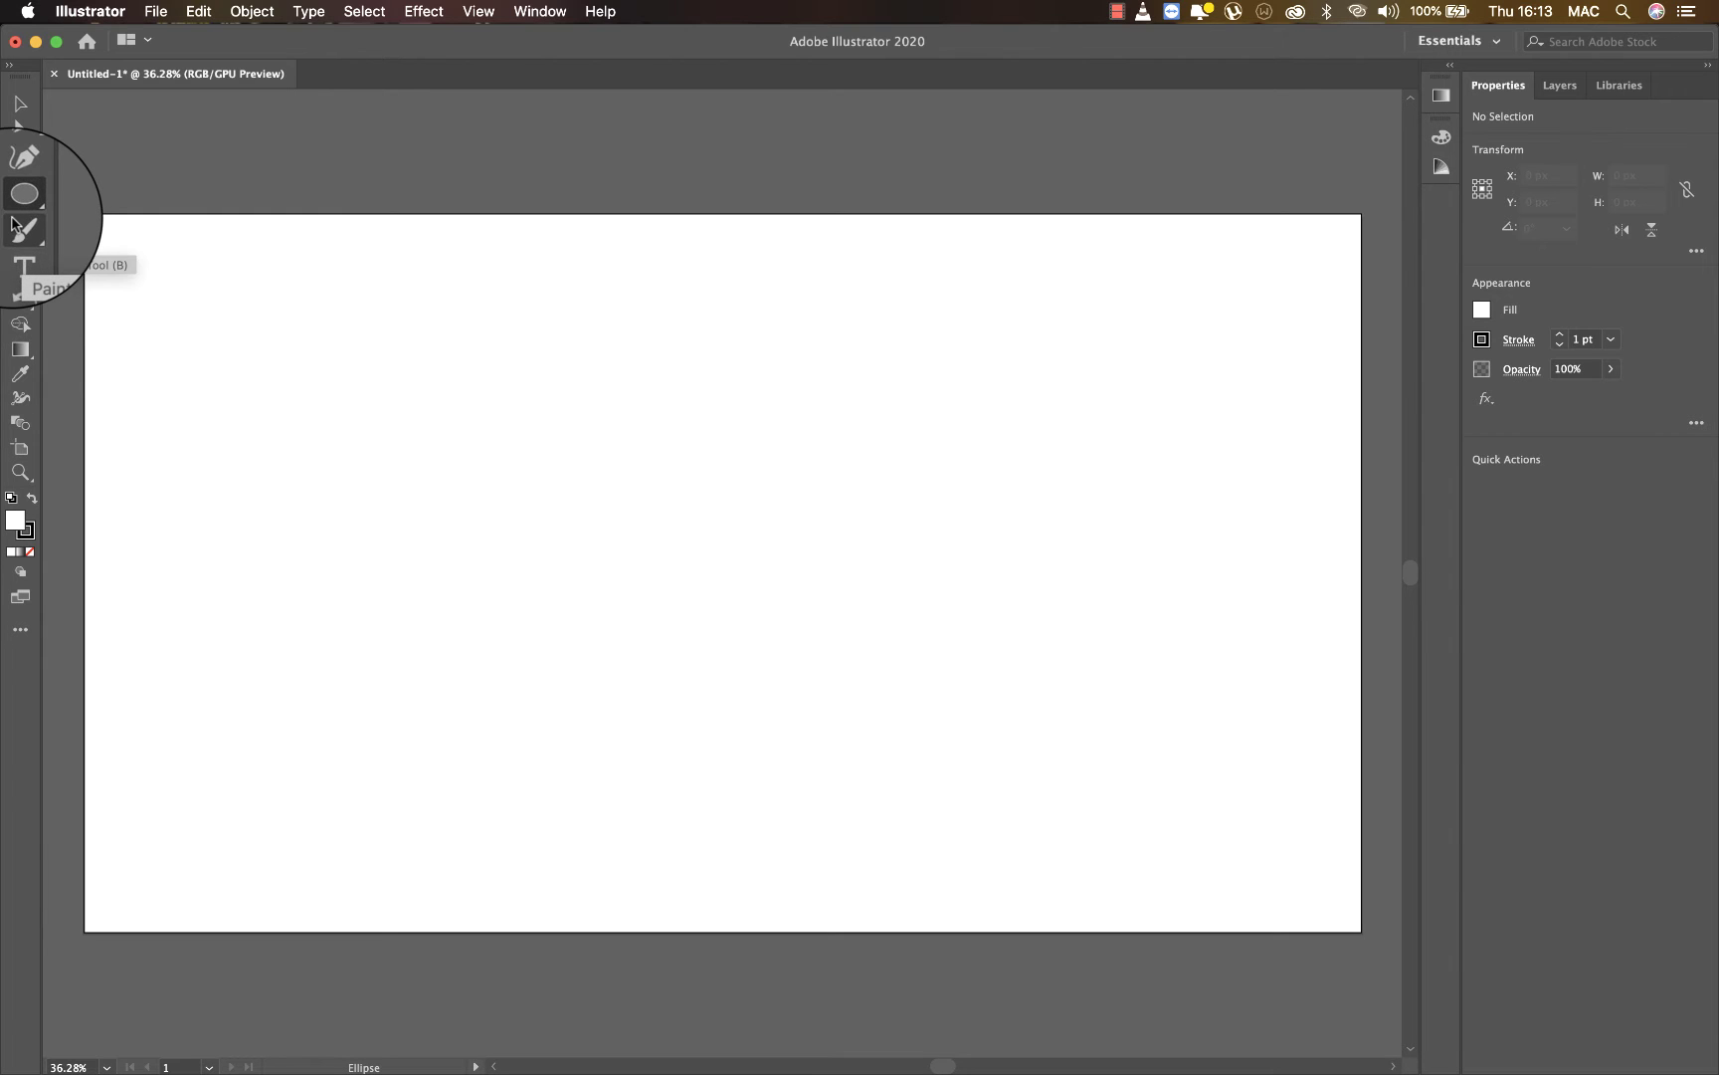
{"action": "left_click", "coordinate": [18, 250]}
{"action": "left_click", "coordinate": [370, 438]}
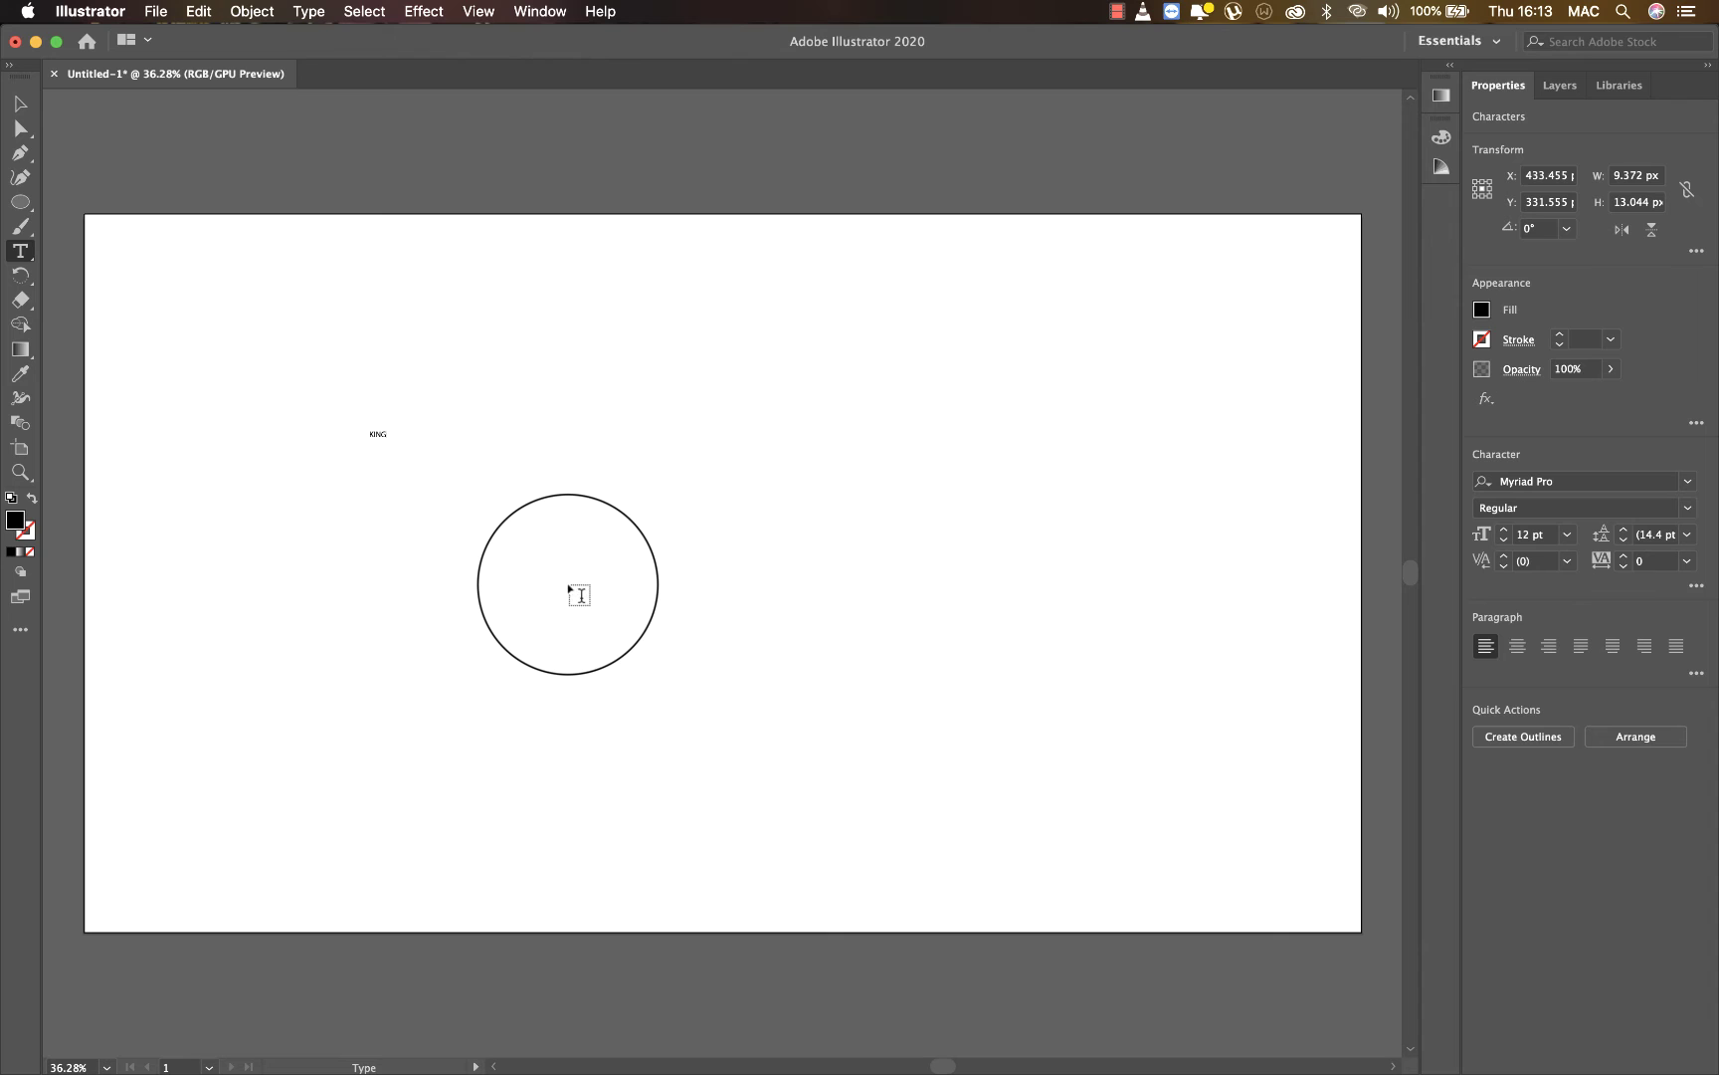
- Scale the KING text up to about 435 pt and centre it on the artboard
{"action": "key", "text": "super+t"}
{"action": "key", "text": "Escape"}
{"action": "left_click_drag", "start_coordinate": [568, 591], "coordinate": [477, 513]}
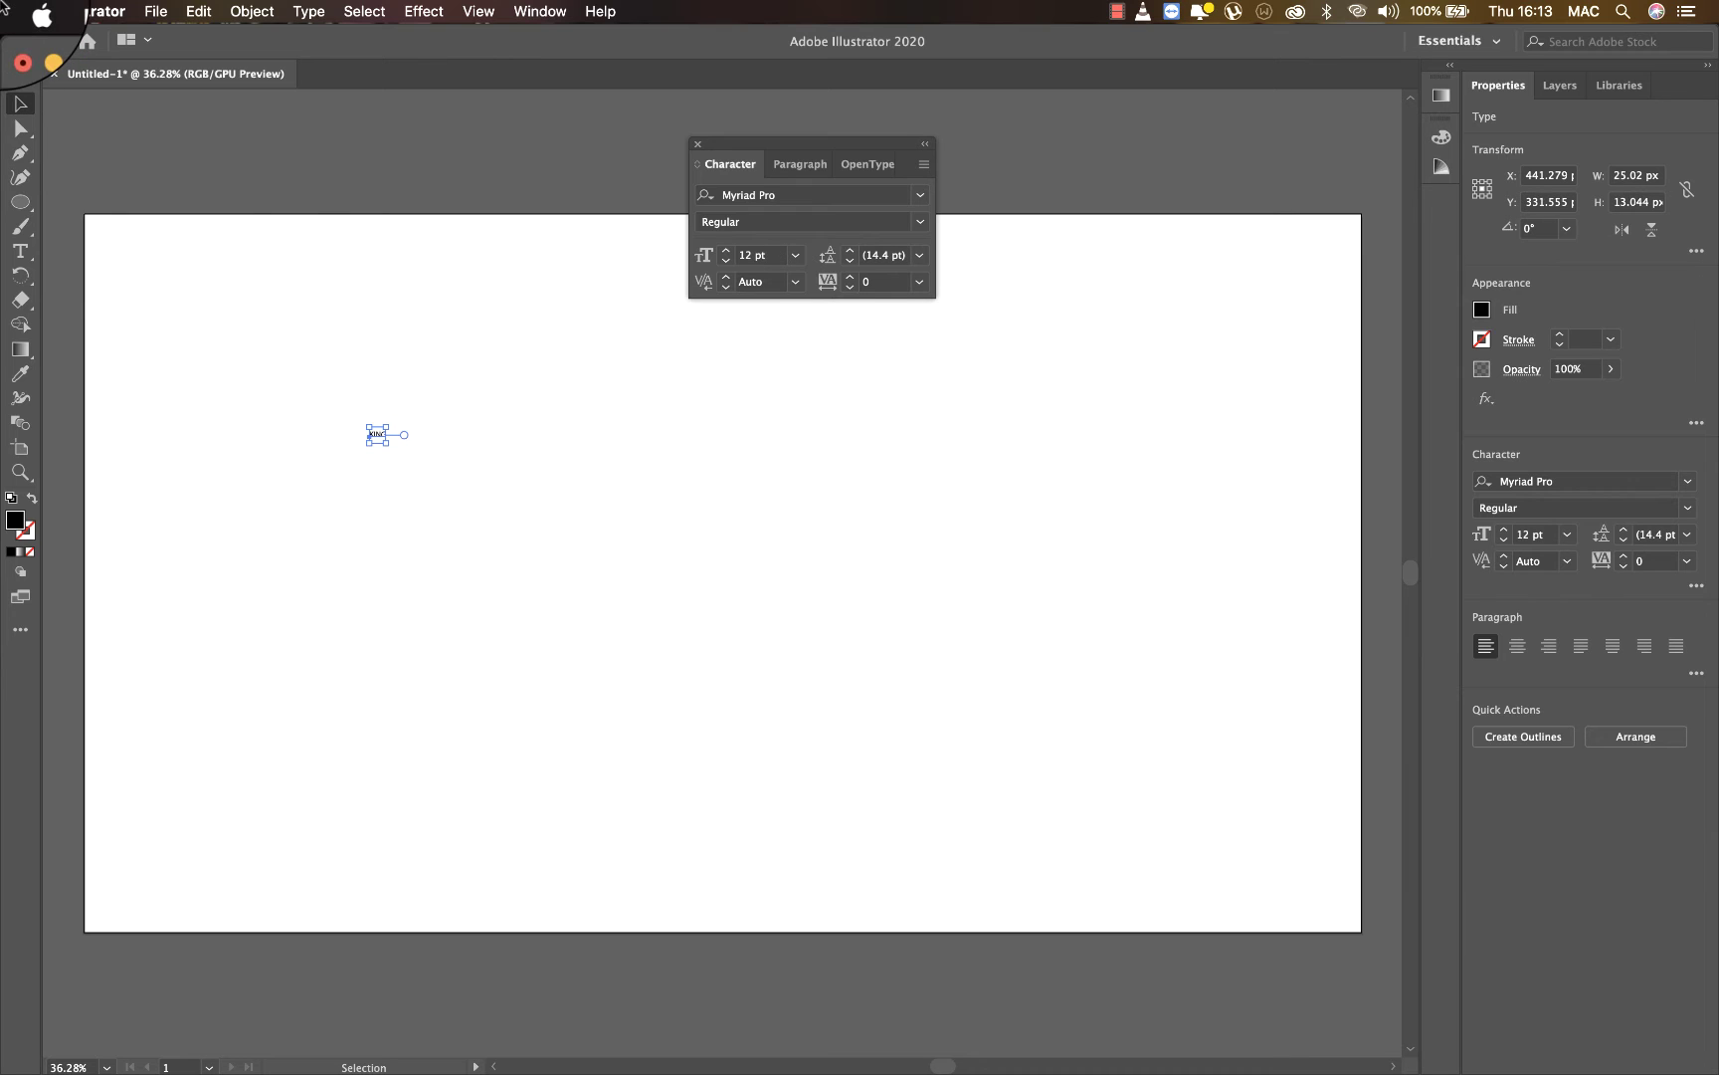
{"action": "left_click_drag", "start_coordinate": [390, 444], "coordinate": [970, 557]}
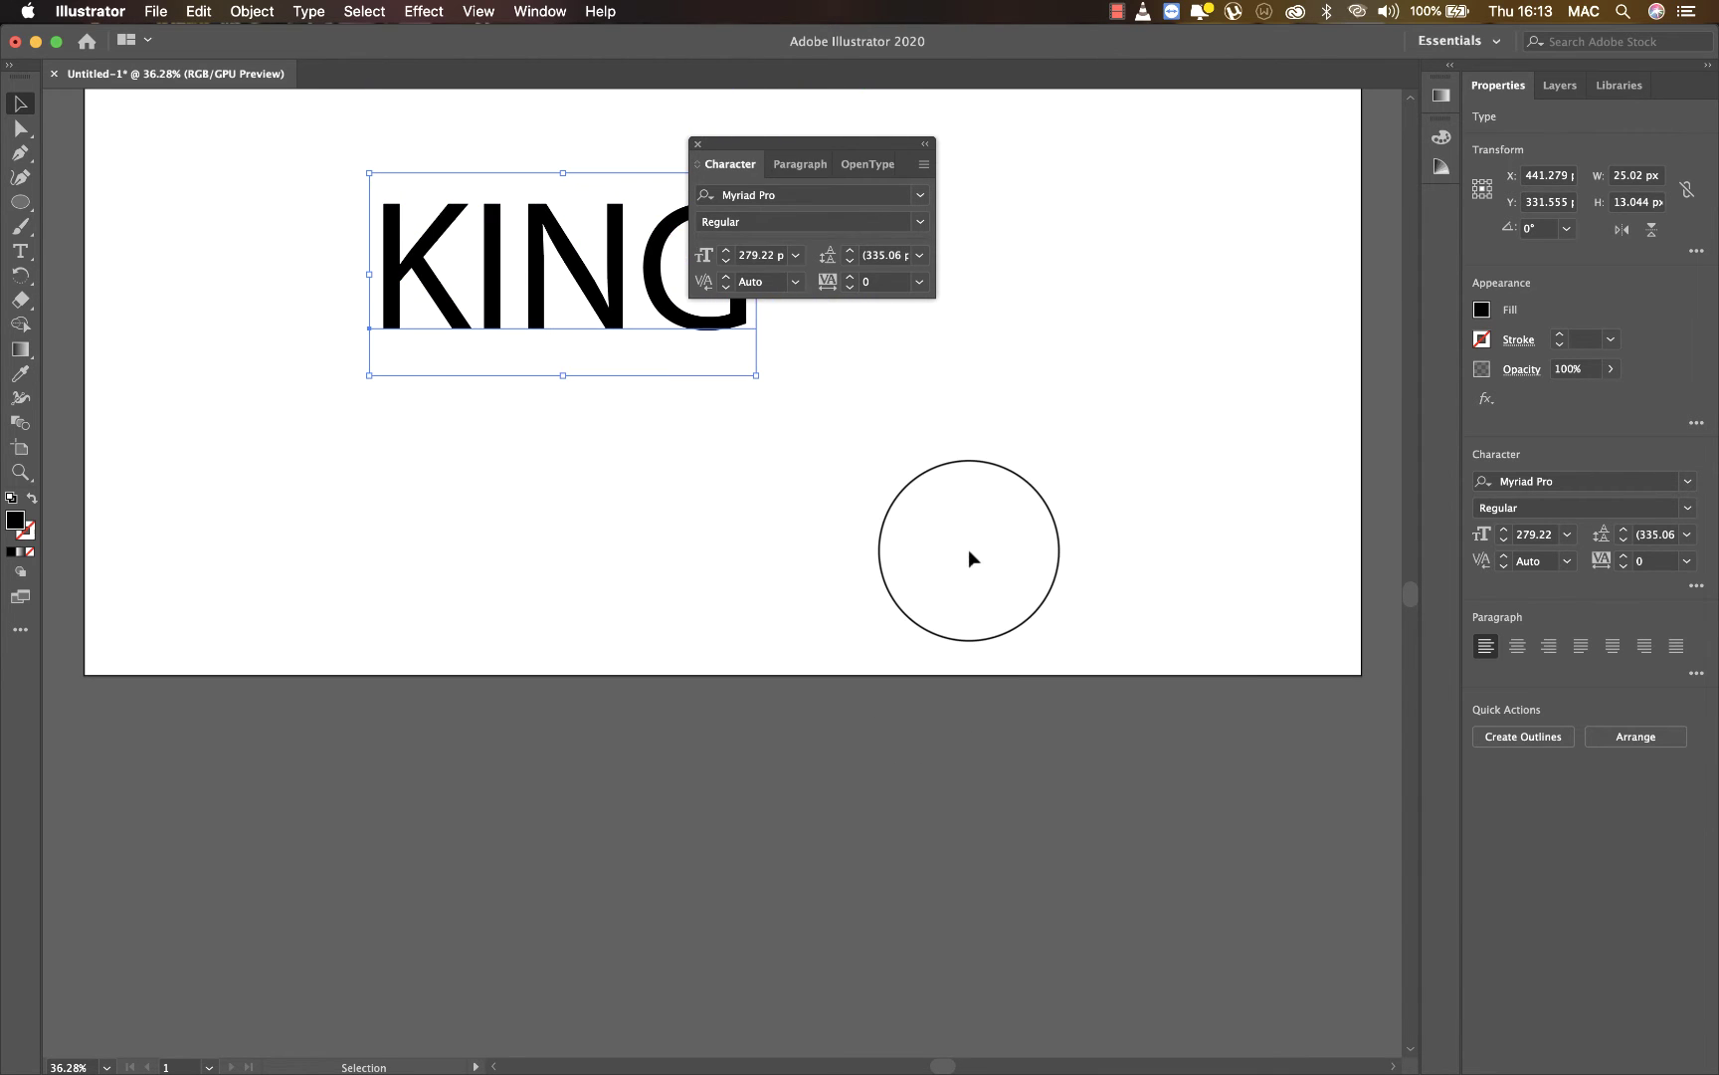
{"action": "left_click", "coordinate": [697, 146]}
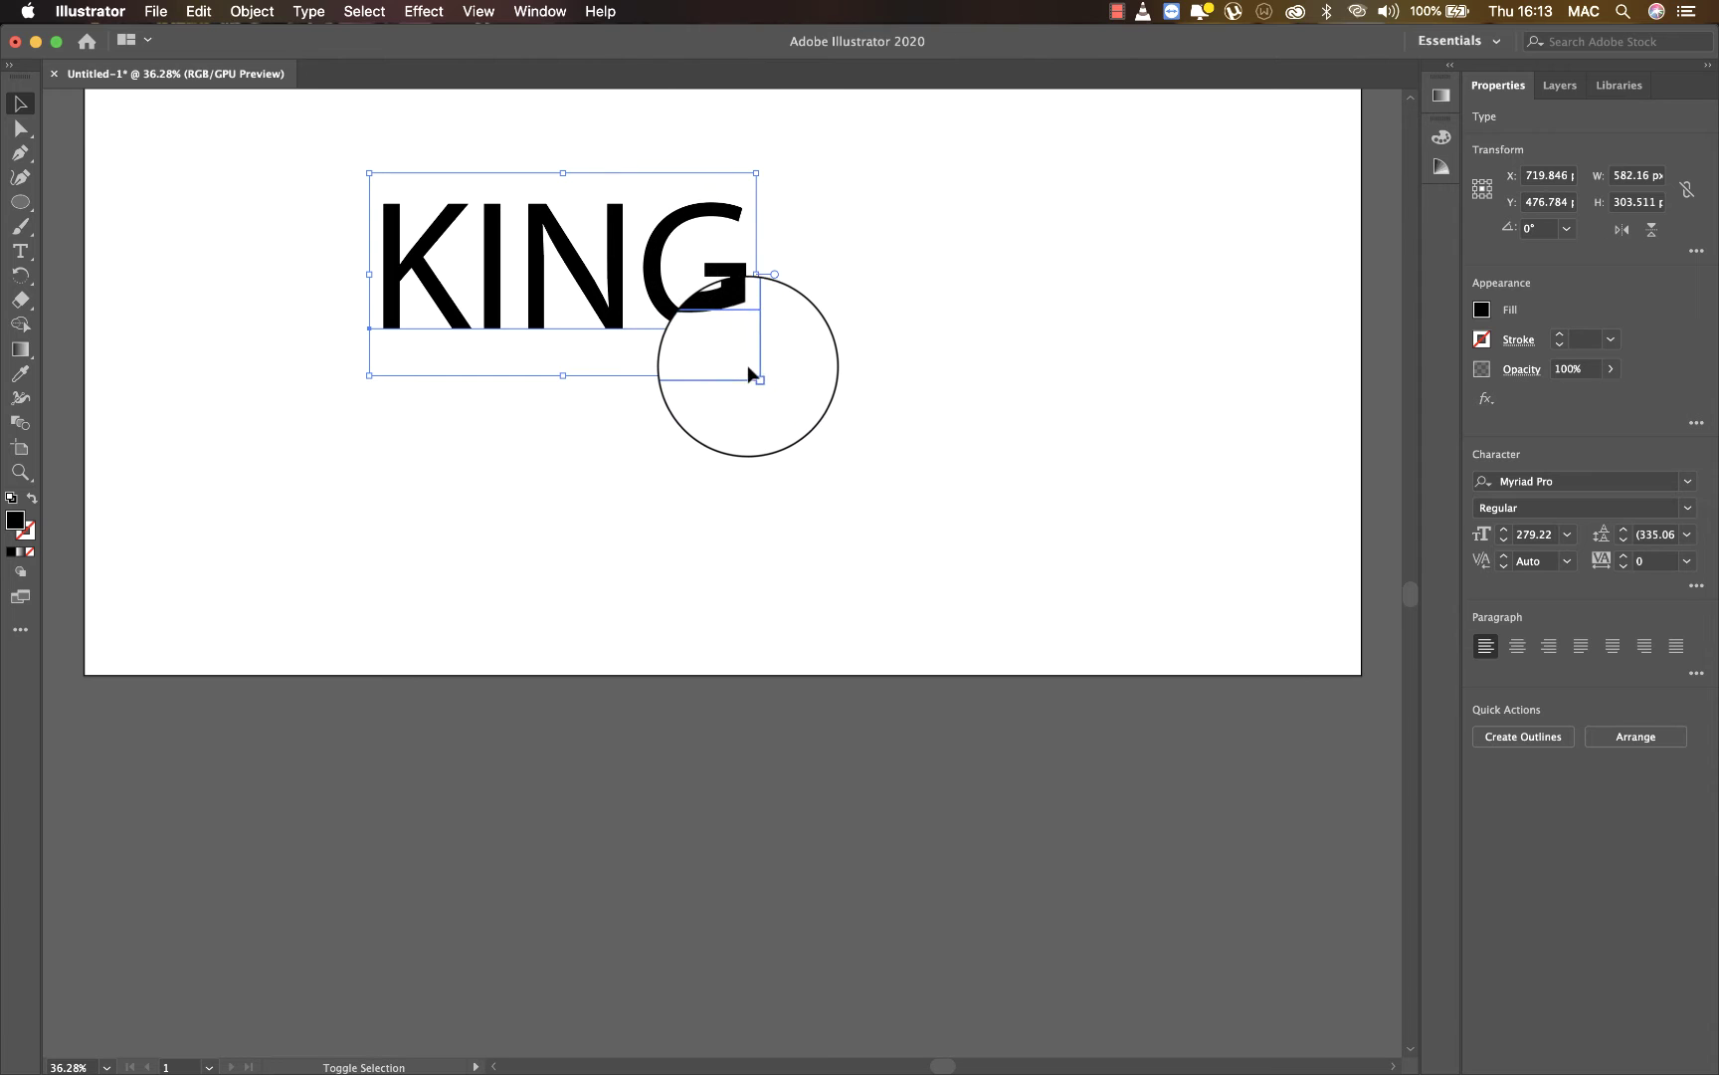
{"action": "left_click_drag", "start_coordinate": [757, 375], "coordinate": [1015, 483]}
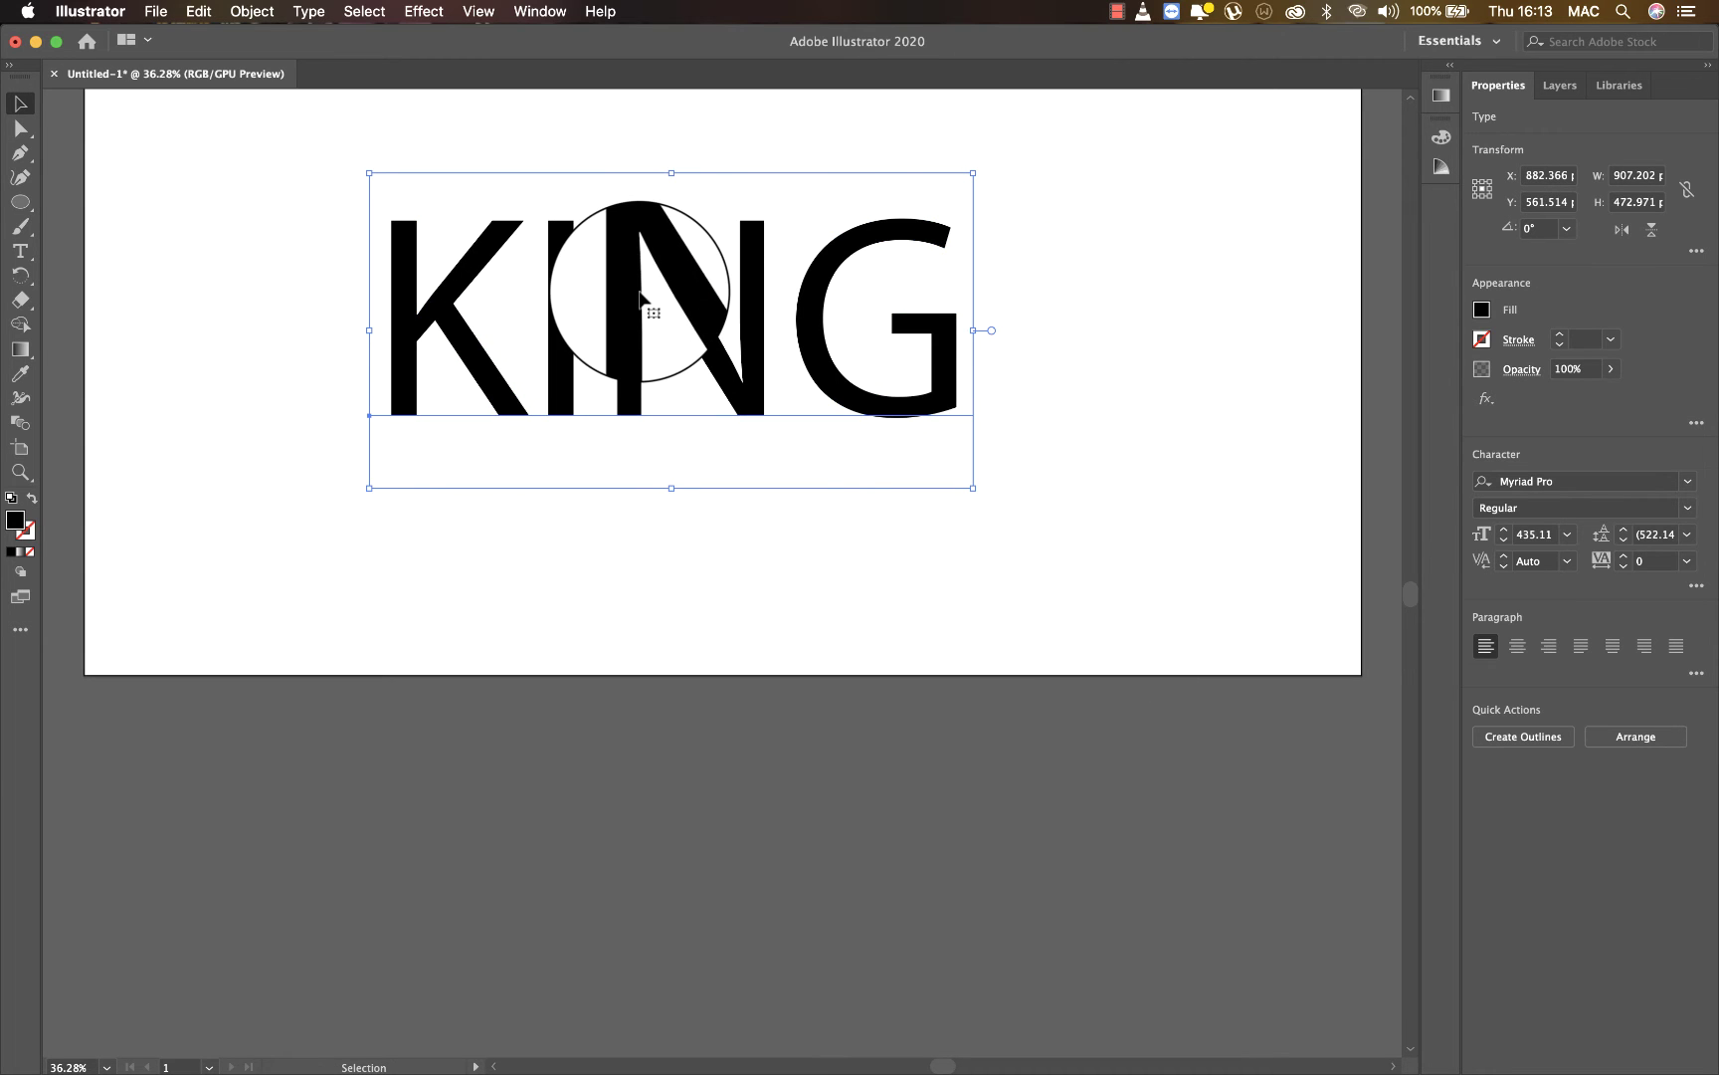
{"action": "left_click_drag", "start_coordinate": [654, 311], "coordinate": [701, 314]}
{"action": "key", "text": "super+0"}
{"action": "left_click_drag", "start_coordinate": [721, 595], "coordinate": [723, 538]}
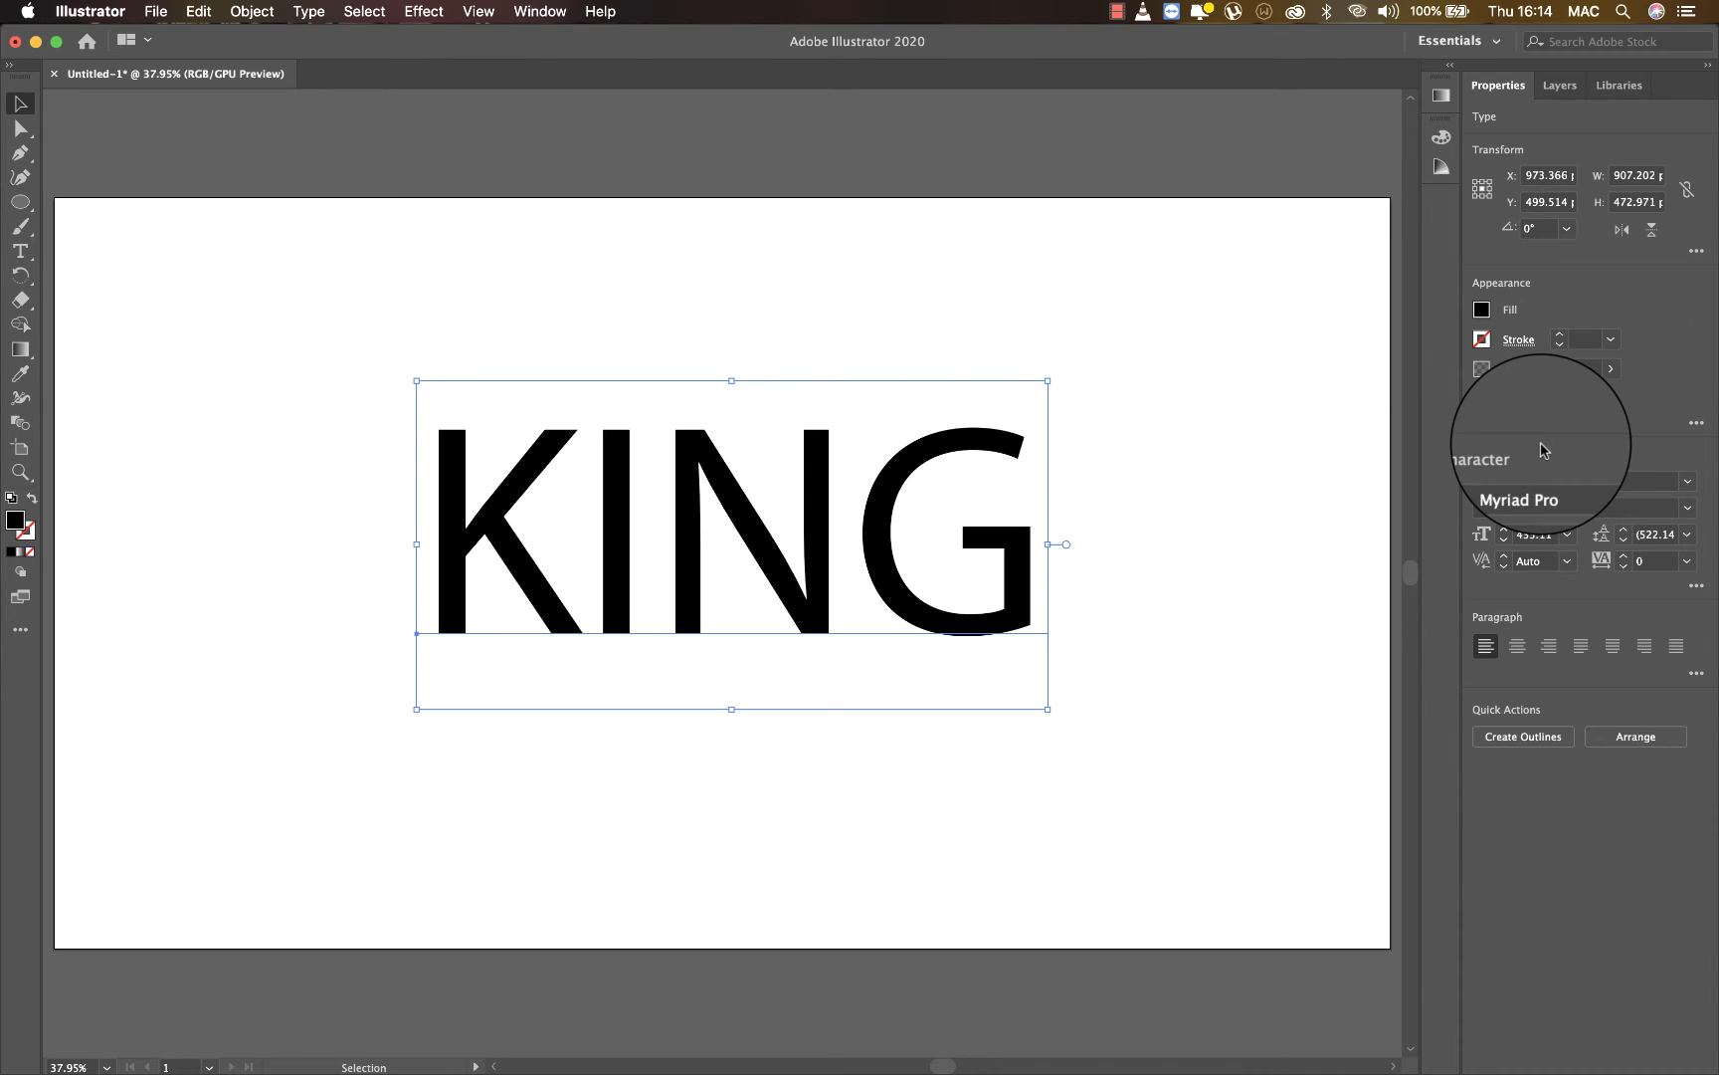
- Browse the panel list and Layers panel, then return to the text's Properties
{"action": "left_click", "coordinate": [540, 12]}
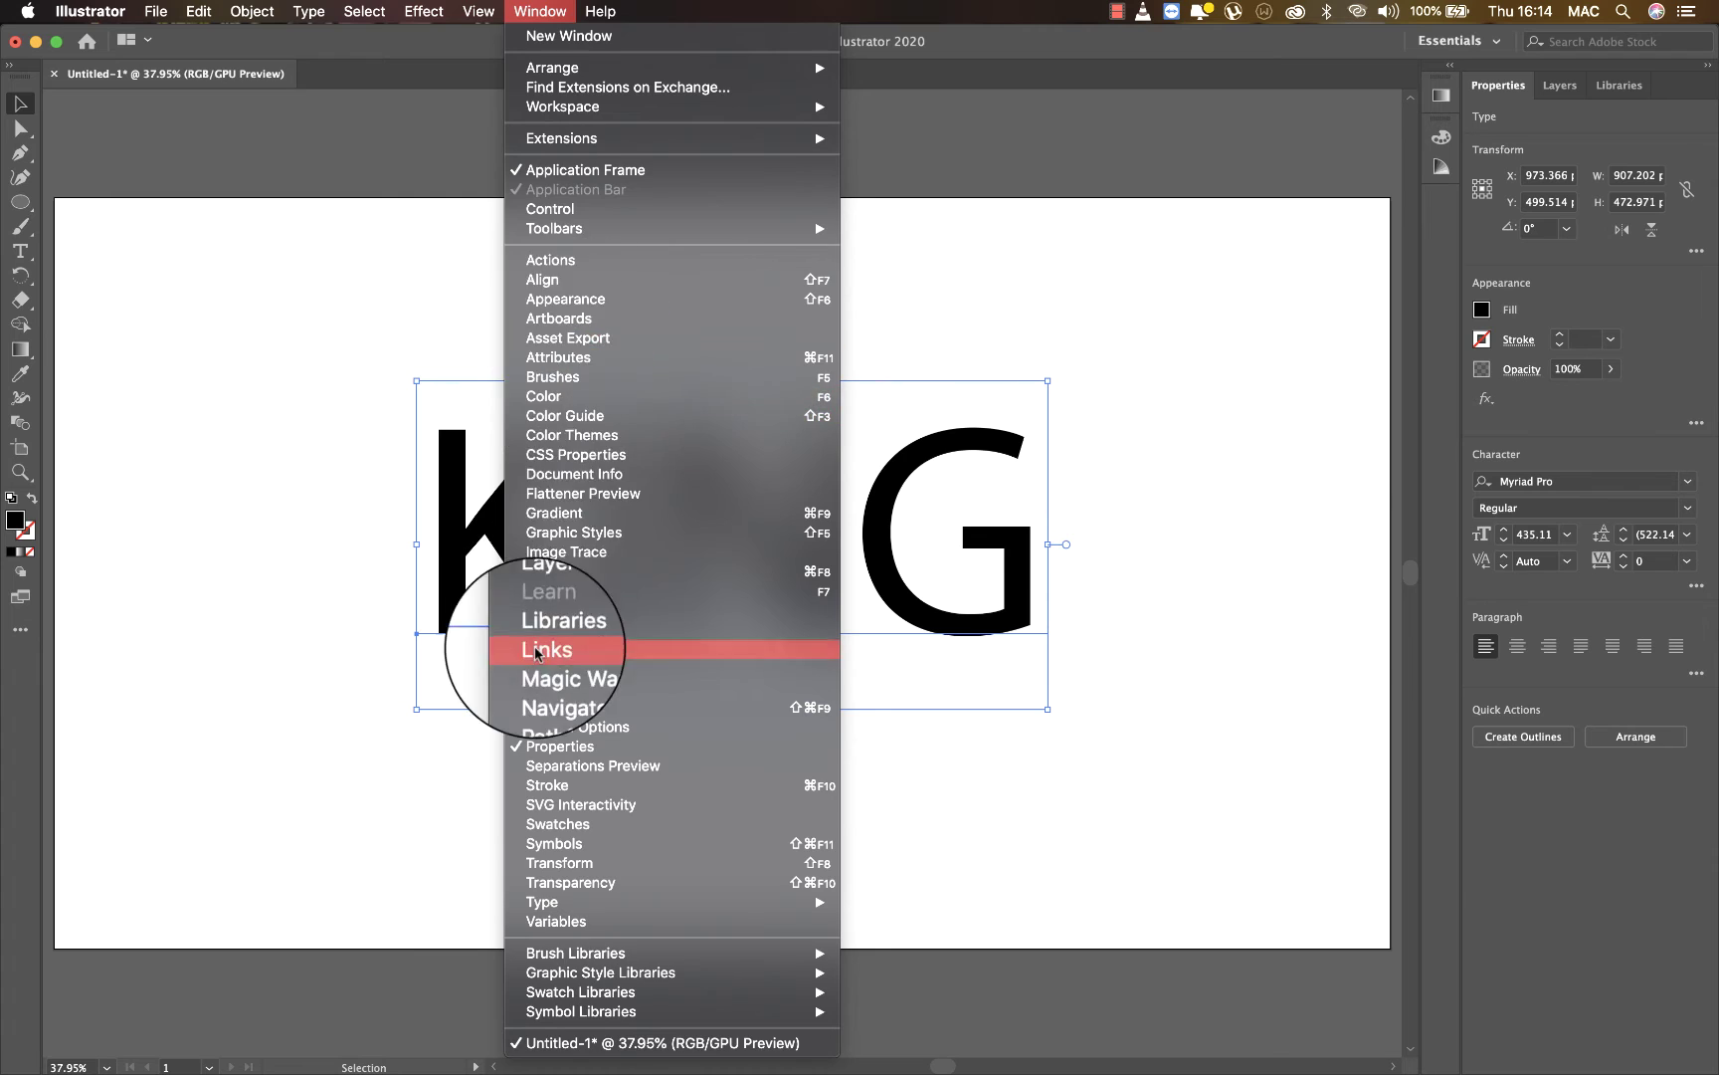
{"action": "key", "text": "Escape"}
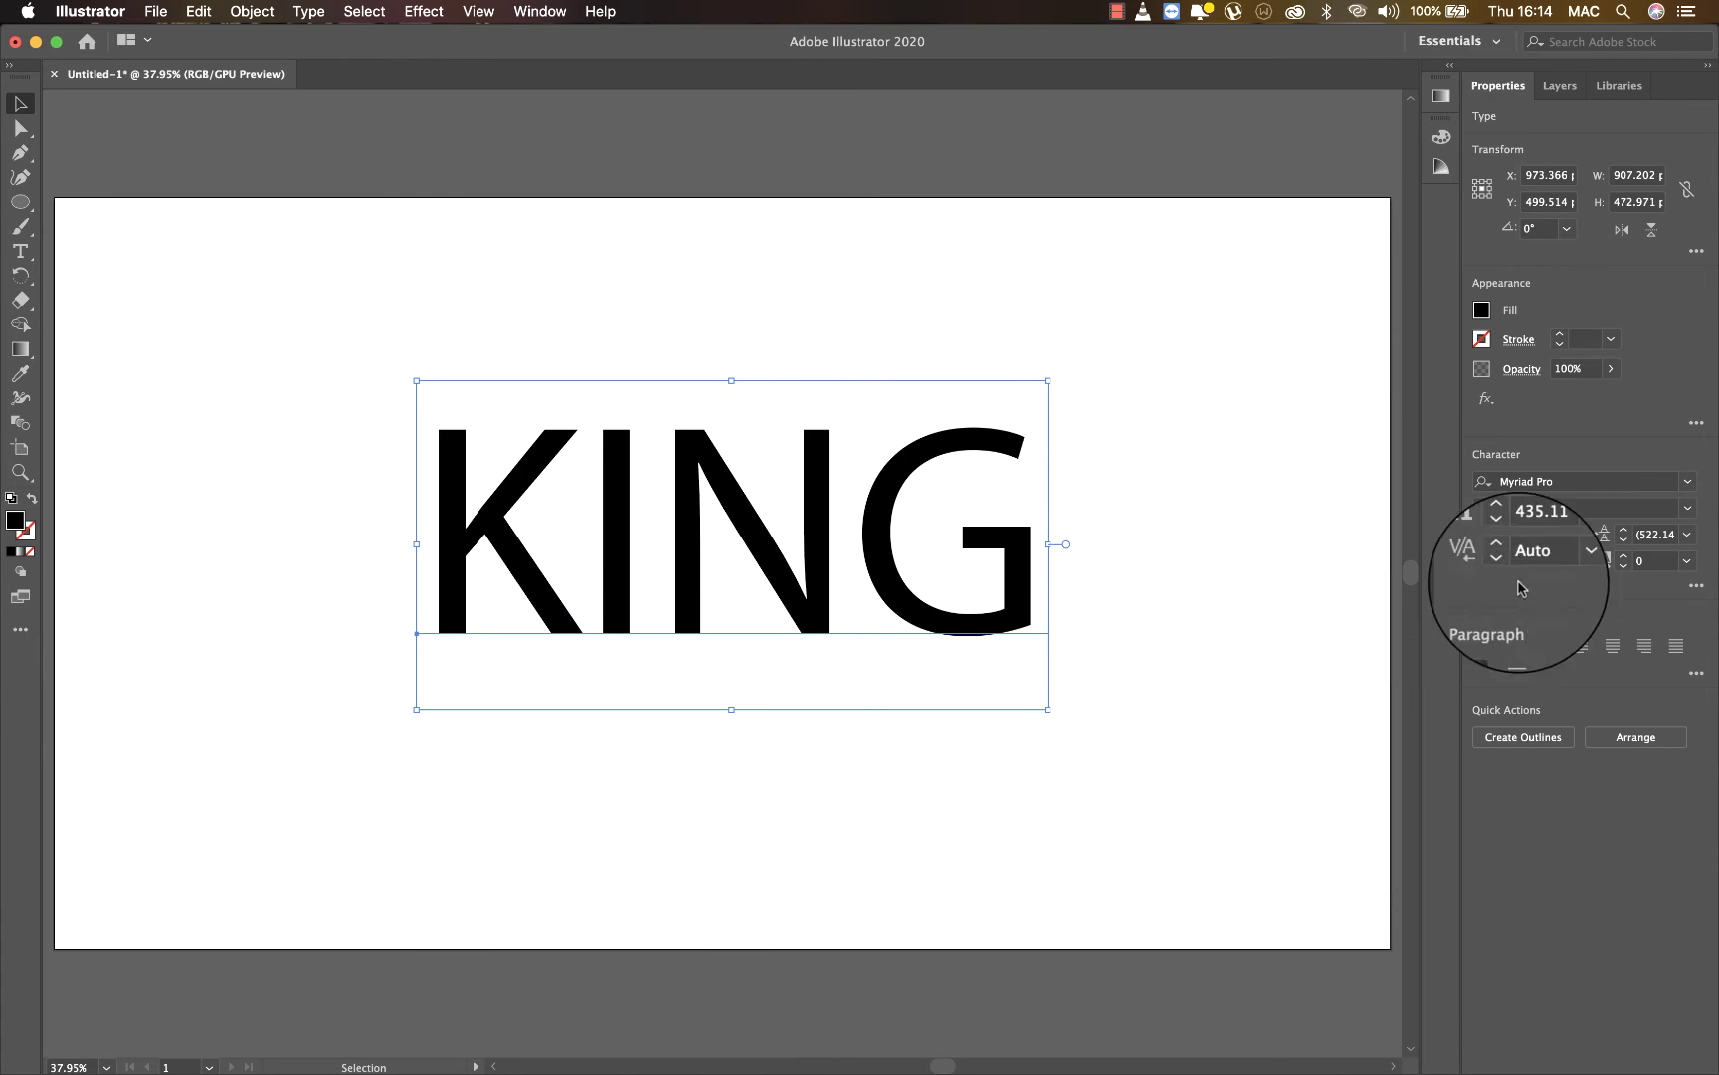
{"action": "left_click", "coordinate": [1560, 85]}
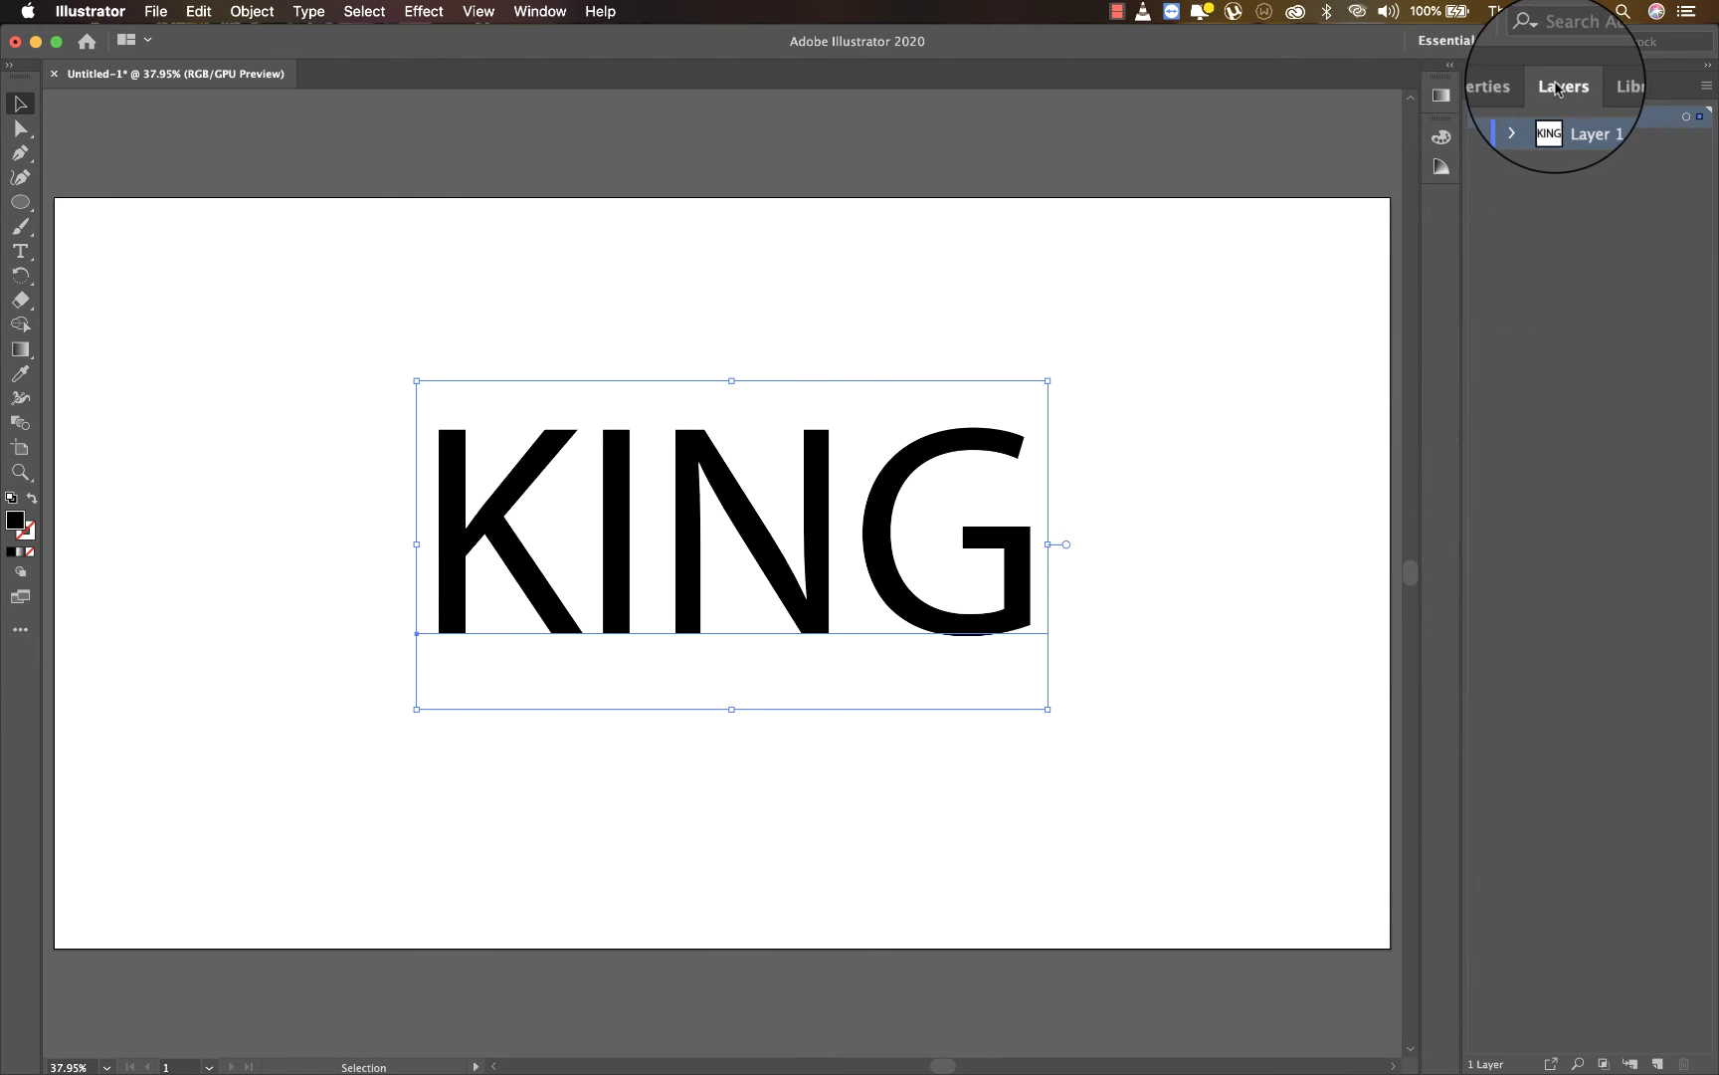
{"action": "left_click", "coordinate": [1517, 86]}
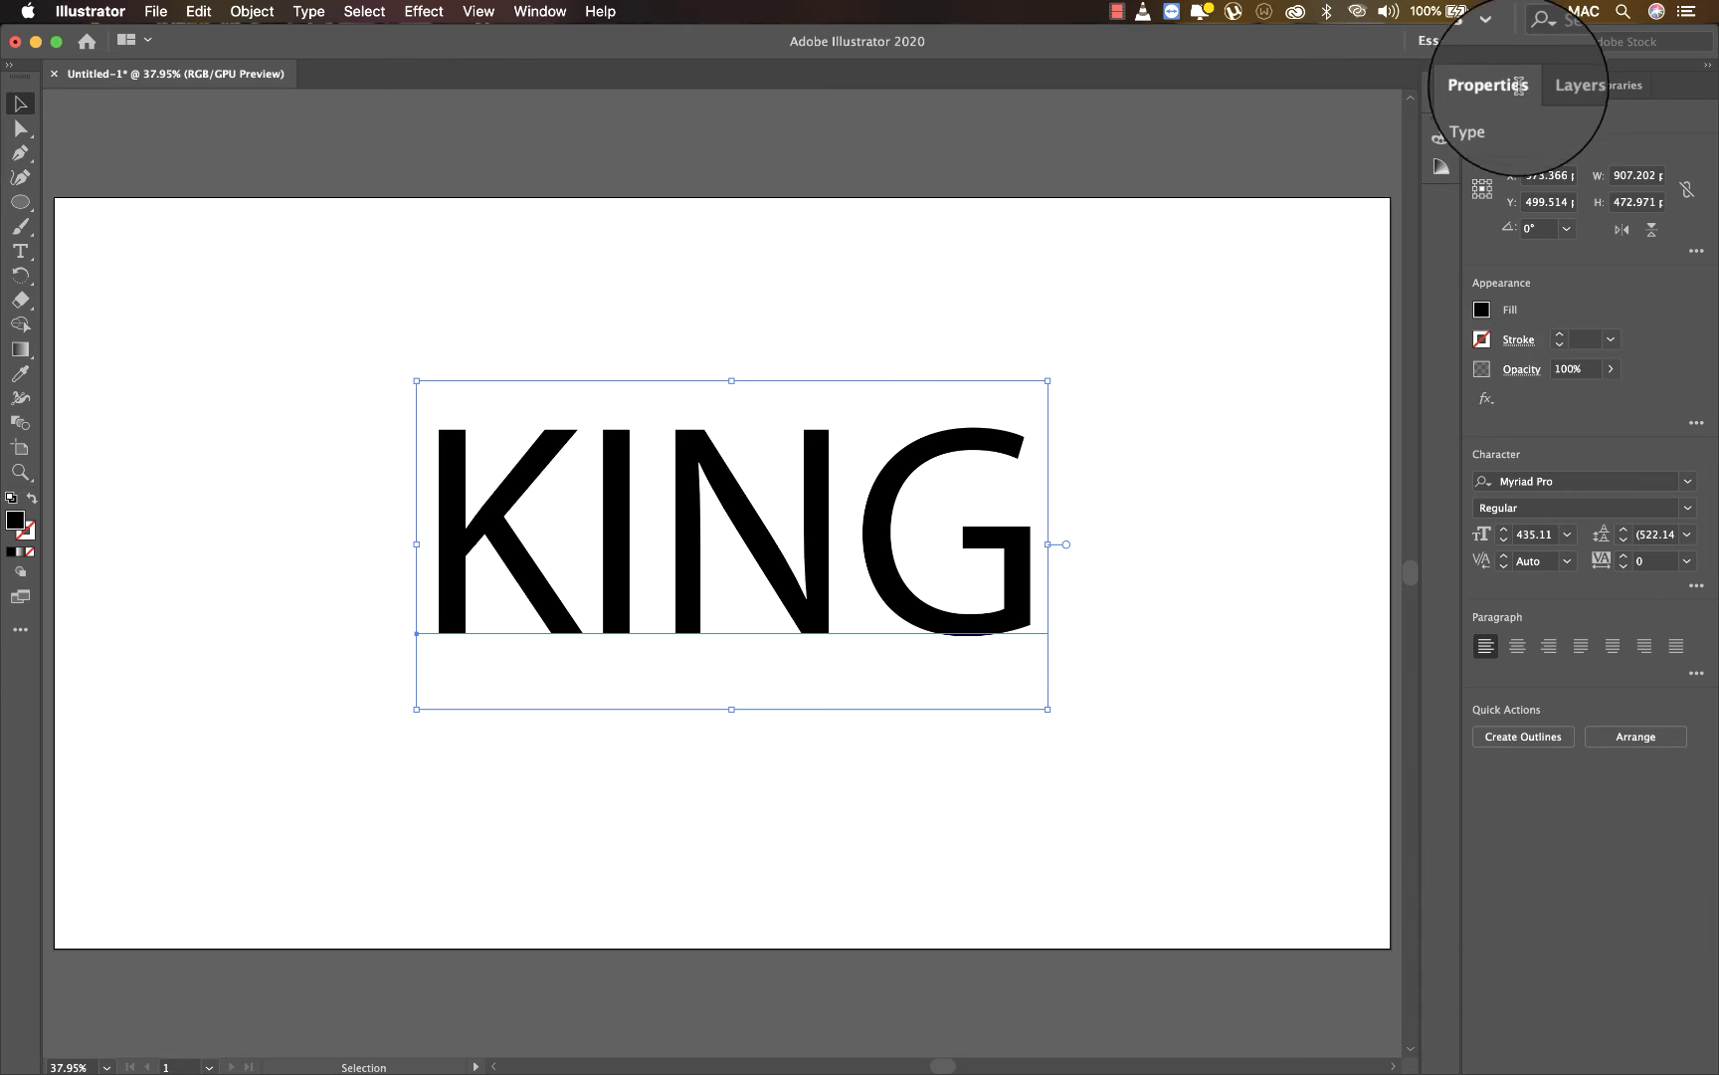
- Set KING in Arial Rounded MT Bold at 9 pt
{"action": "left_click", "coordinate": [1548, 481]}
{"action": "left_click", "coordinate": [1689, 481]}
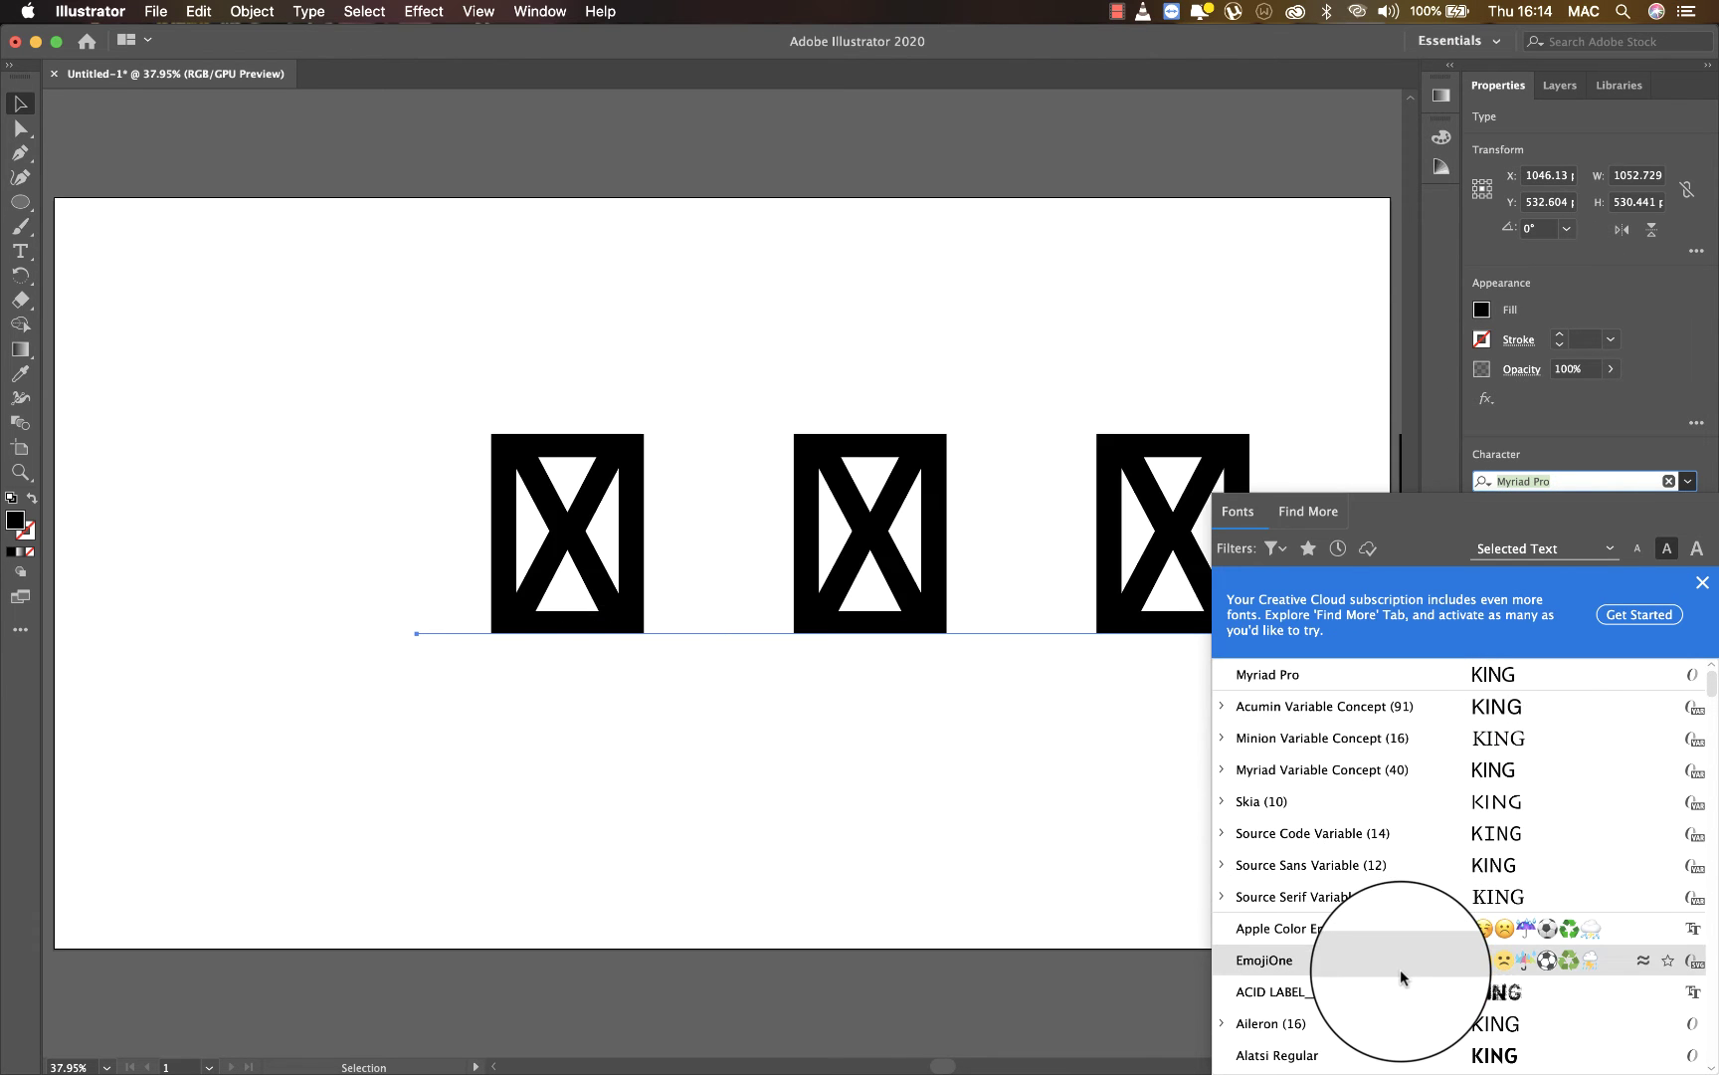
{"action": "scroll", "coordinate": [1400, 968], "scroll_direction": "down", "scroll_amount": 10}
{"action": "scroll", "coordinate": [1383, 801], "scroll_direction": "up", "scroll_amount": 2}
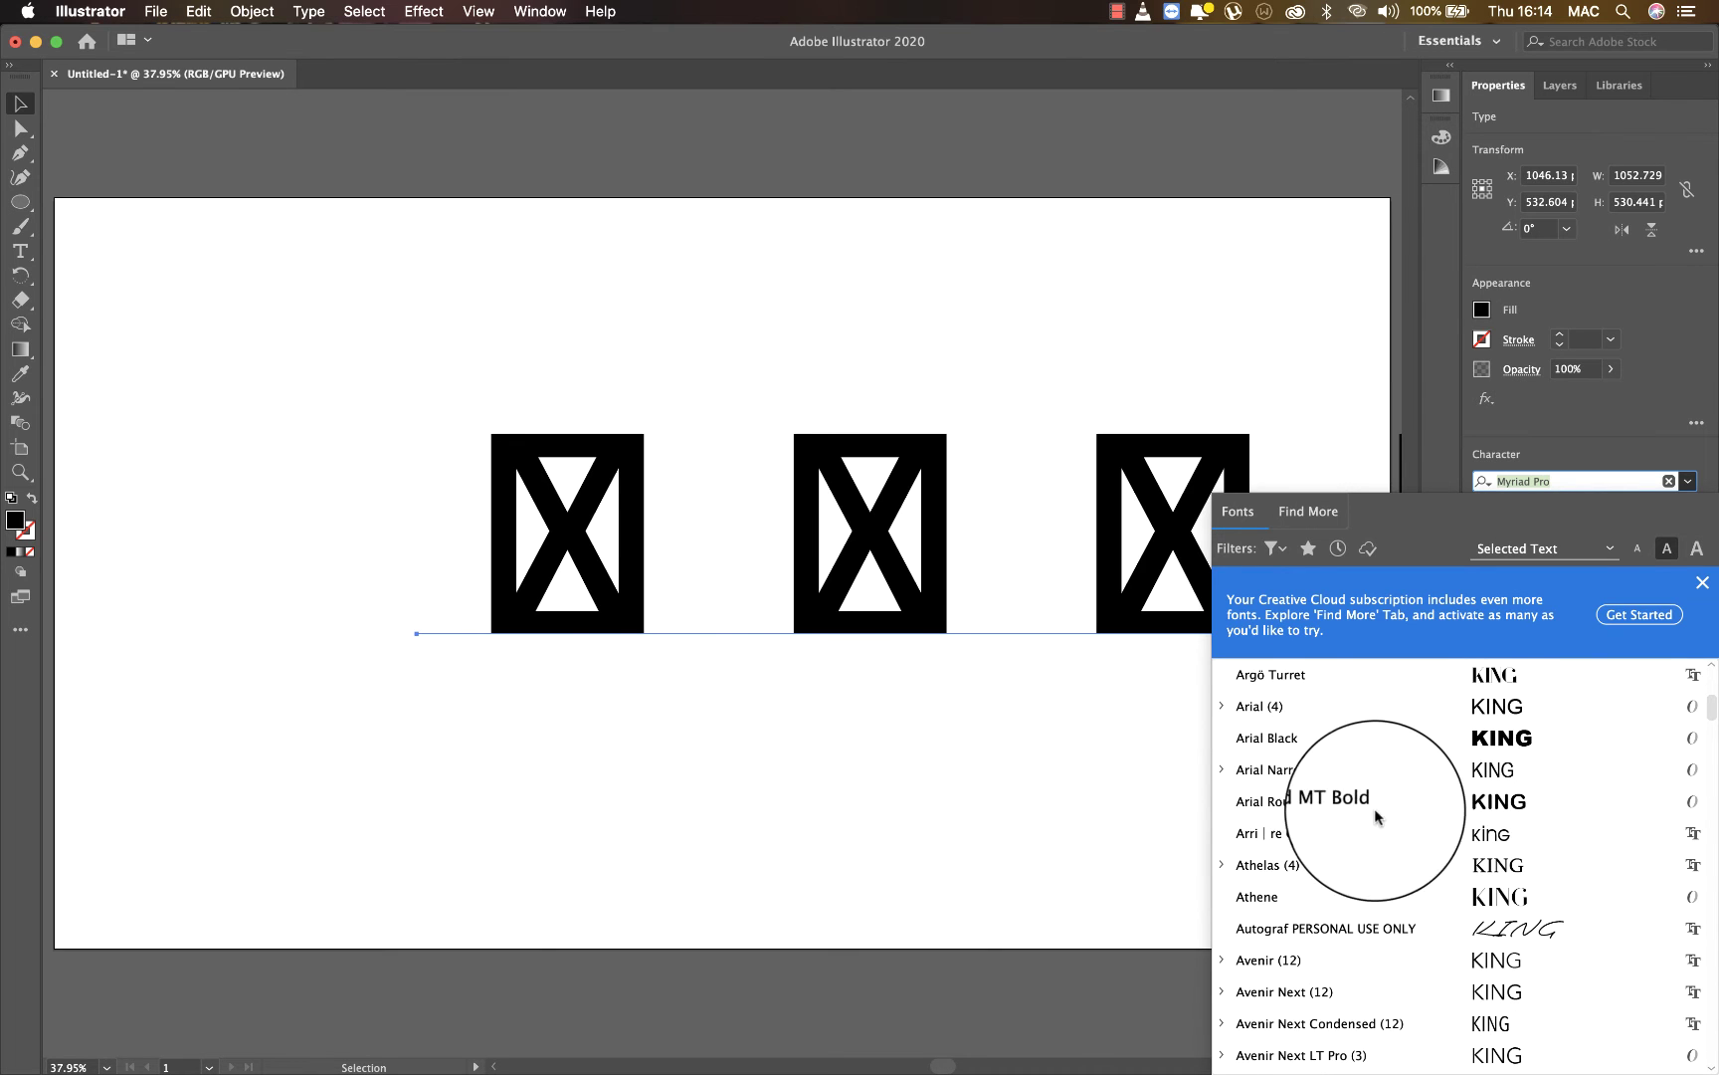
{"action": "left_click", "coordinate": [1384, 798]}
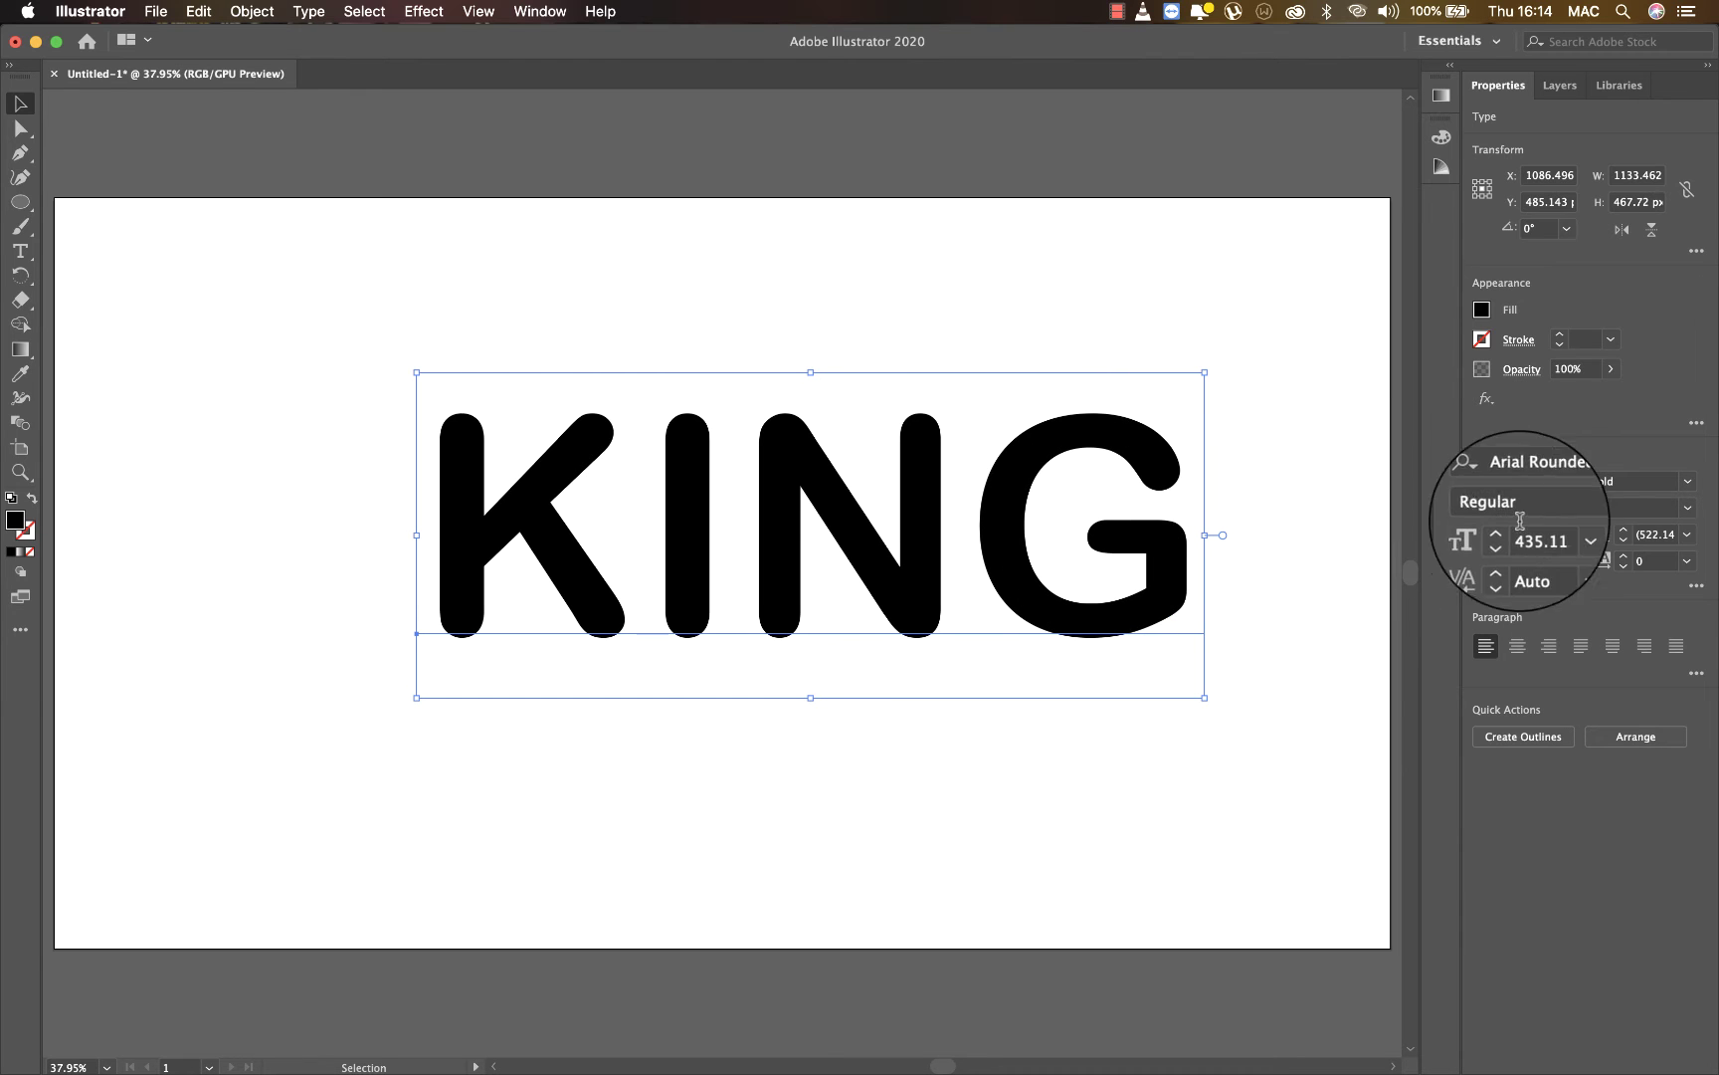
{"action": "left_click", "coordinate": [1568, 534]}
{"action": "left_click", "coordinate": [1596, 654]}
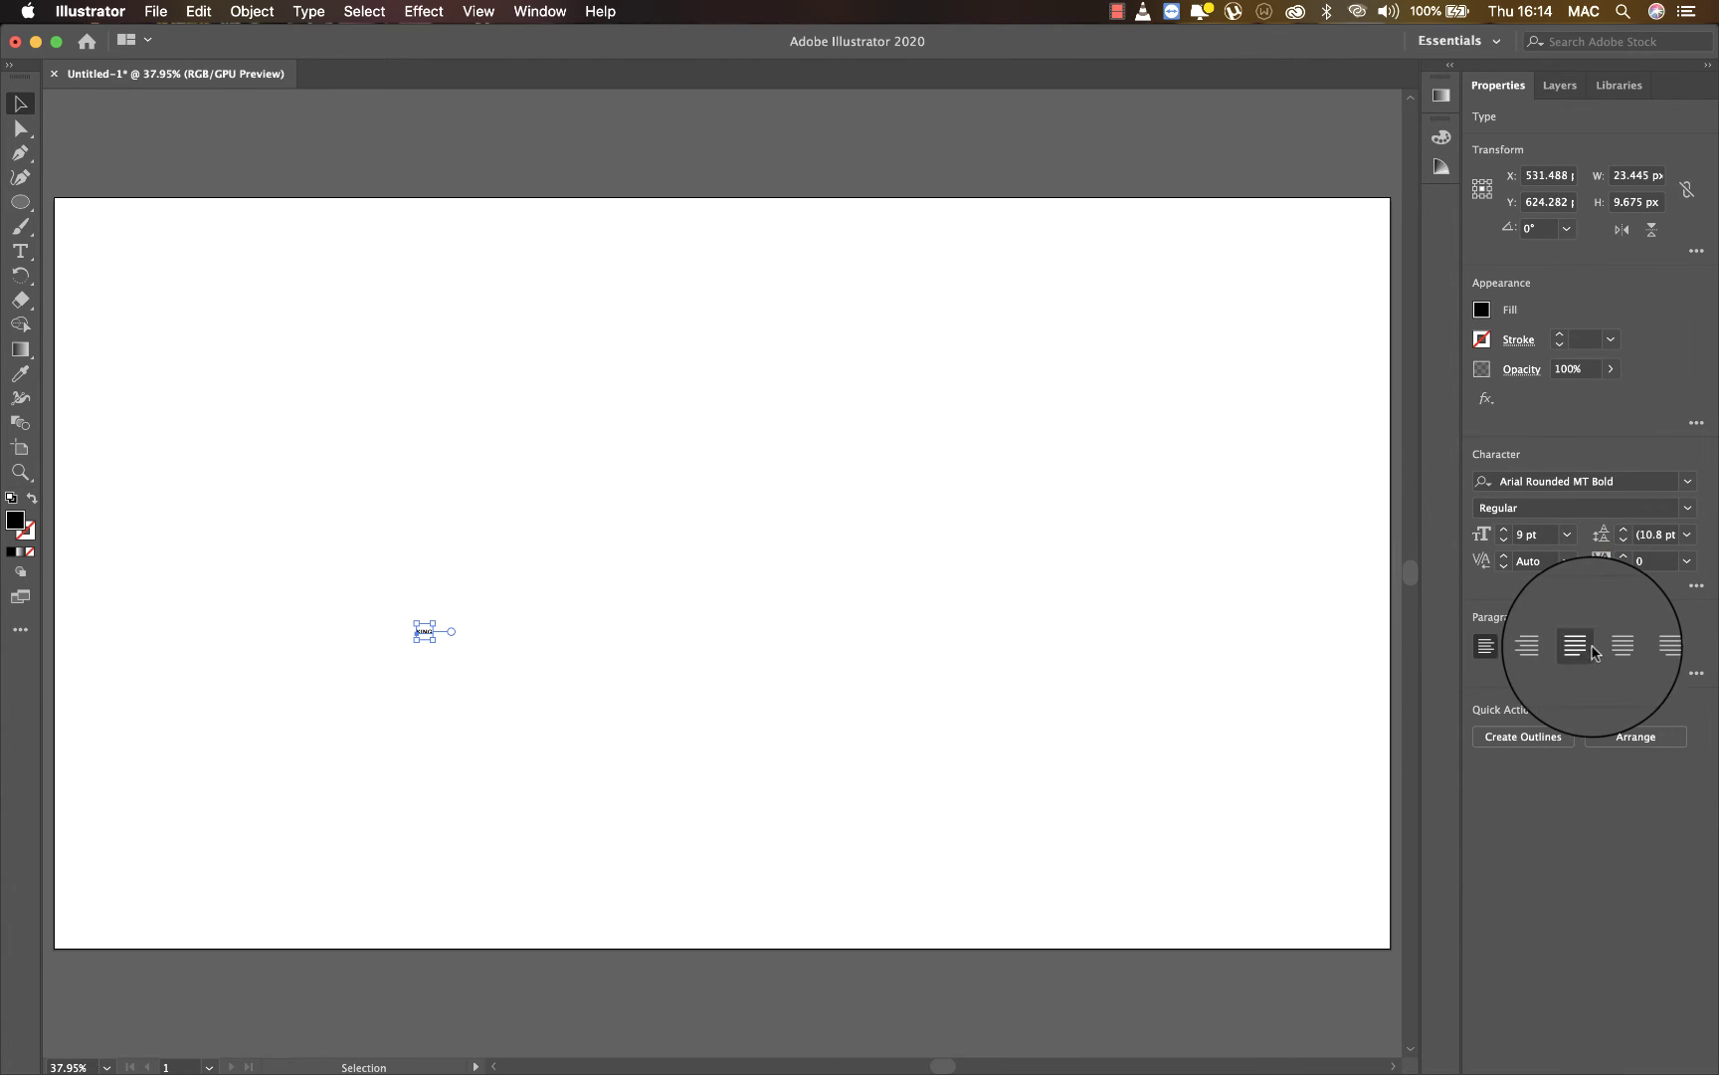
{"action": "left_click", "coordinate": [1568, 538]}
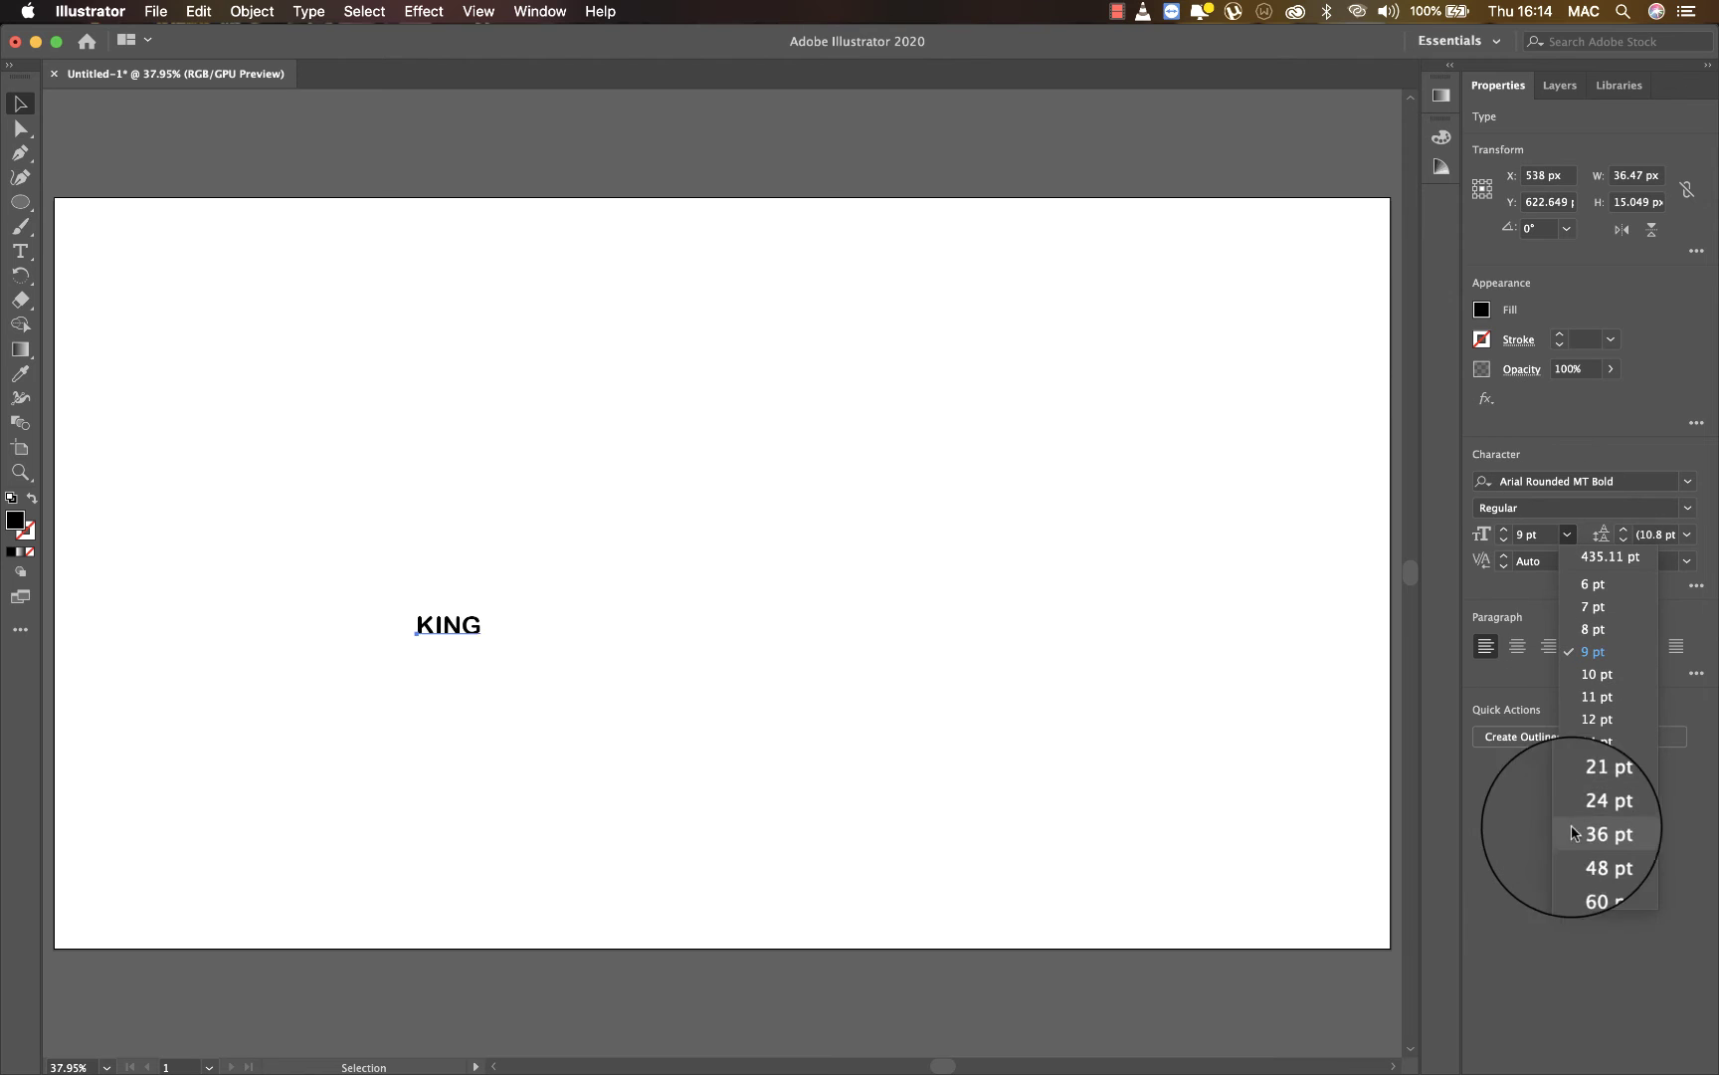
- Set the text to 60 pt, add the first name above KING, and move it toward centre
{"action": "left_click", "coordinate": [1594, 876]}
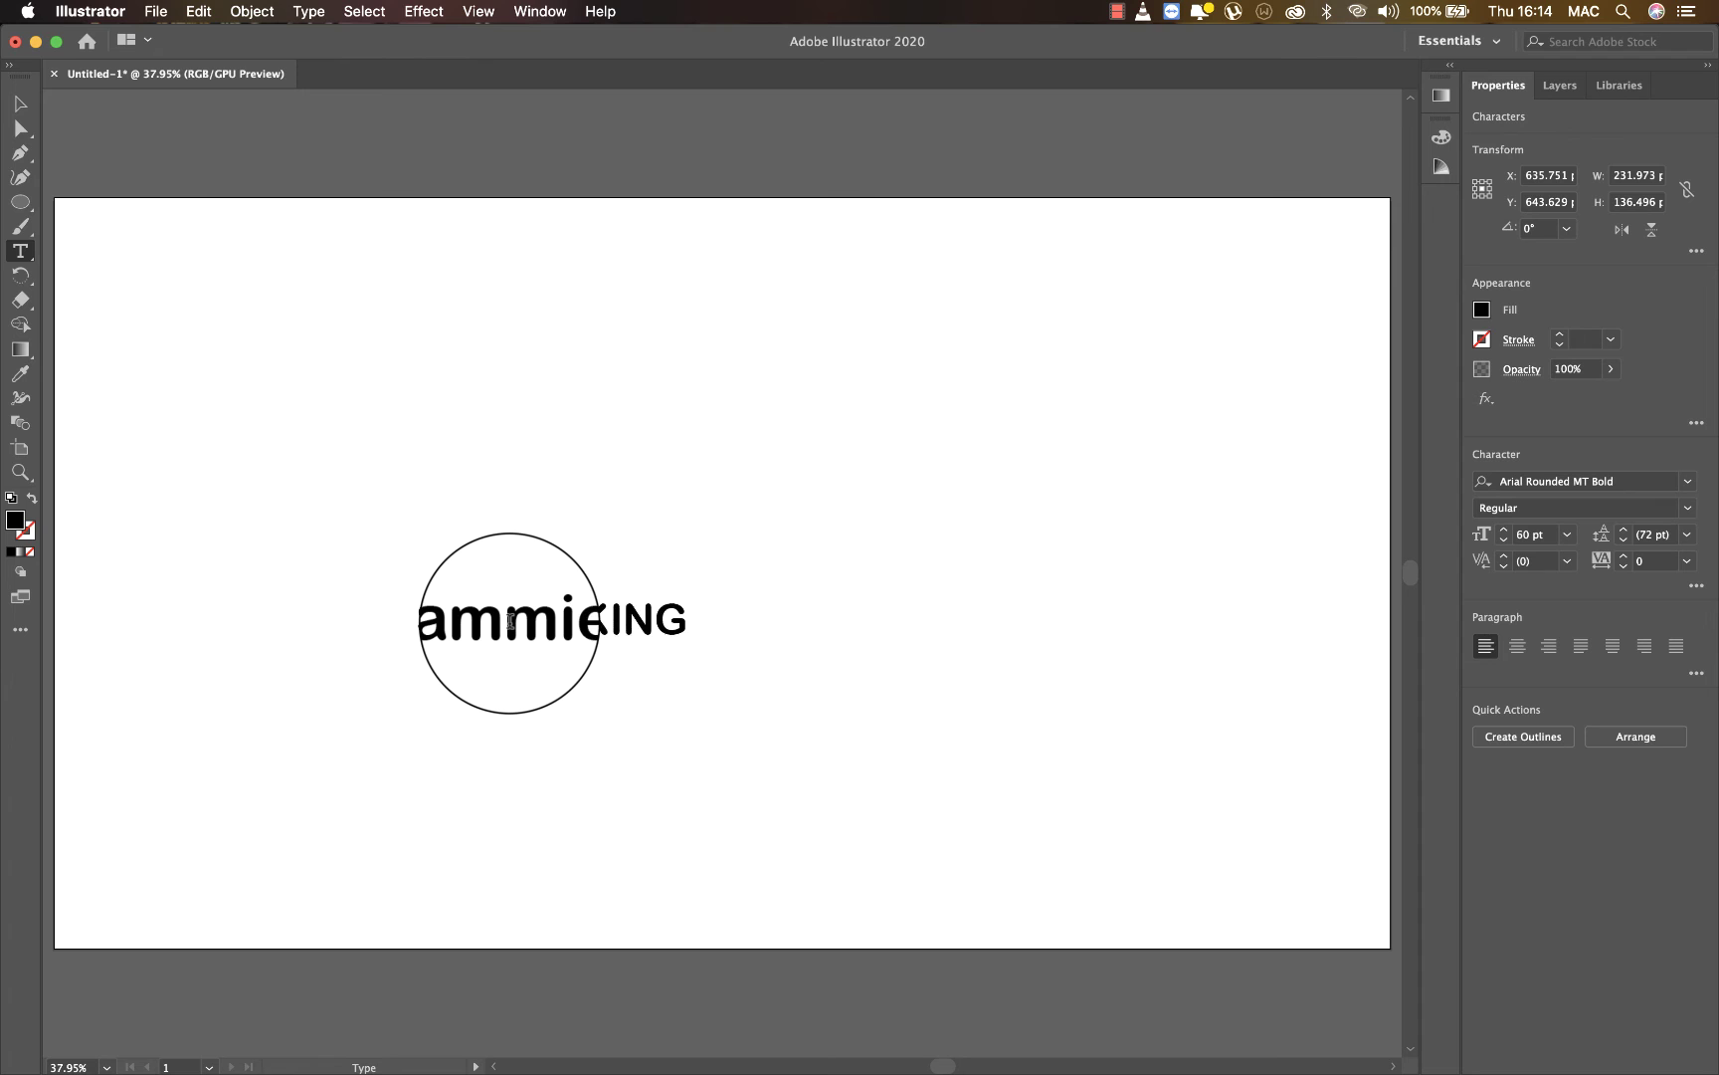
{"action": "key", "text": "Escape"}
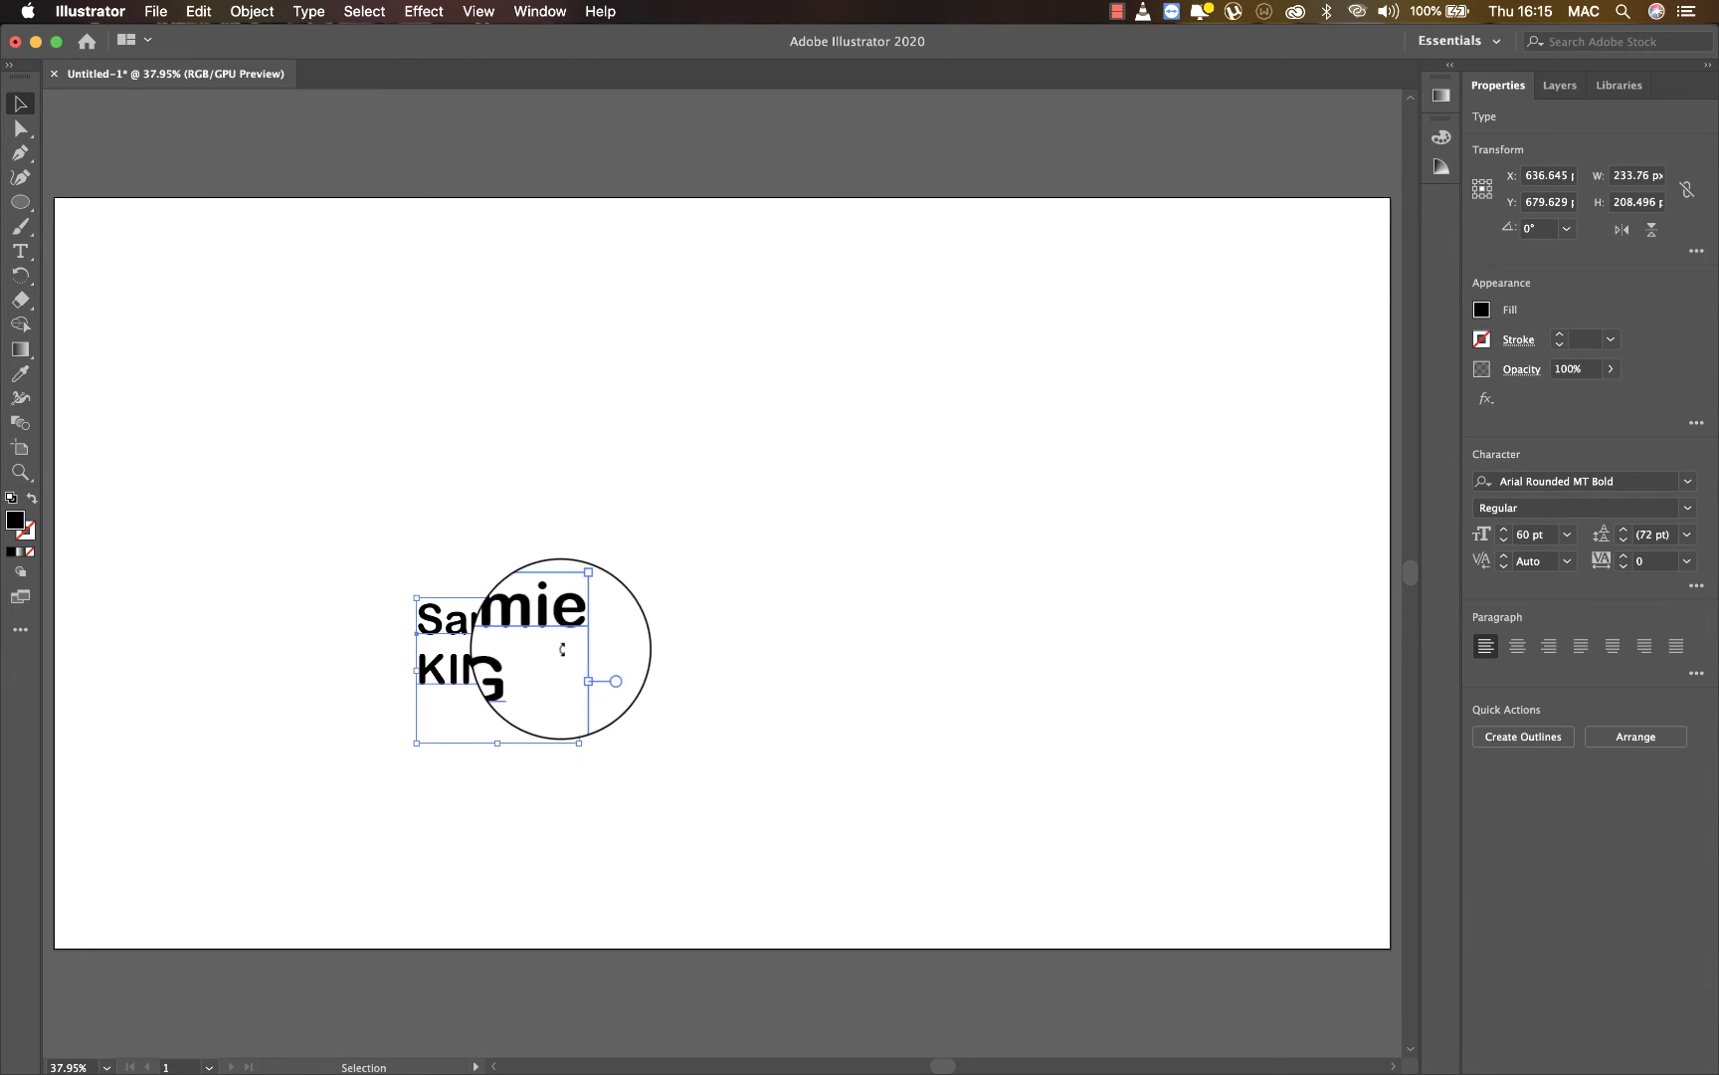
{"action": "left_click_drag", "start_coordinate": [499, 677], "coordinate": [692, 622]}
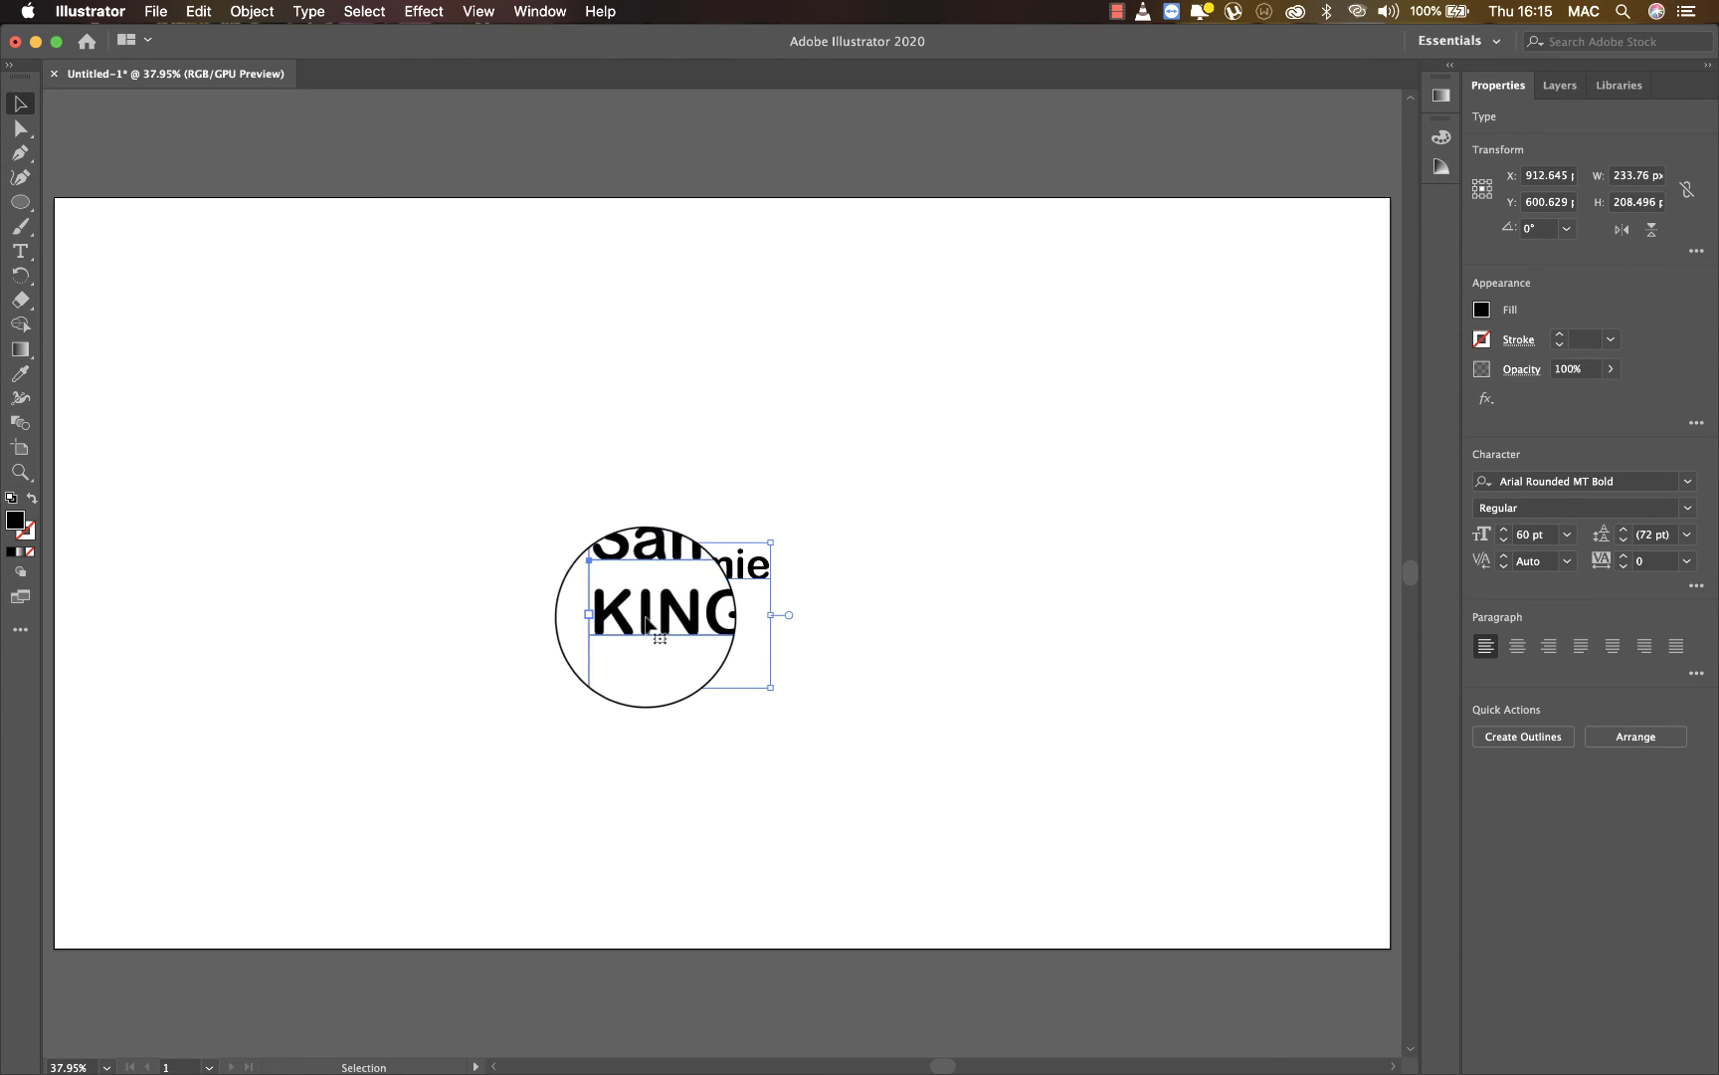
{"action": "left_click", "coordinate": [719, 624]}
{"action": "key", "text": "t"}
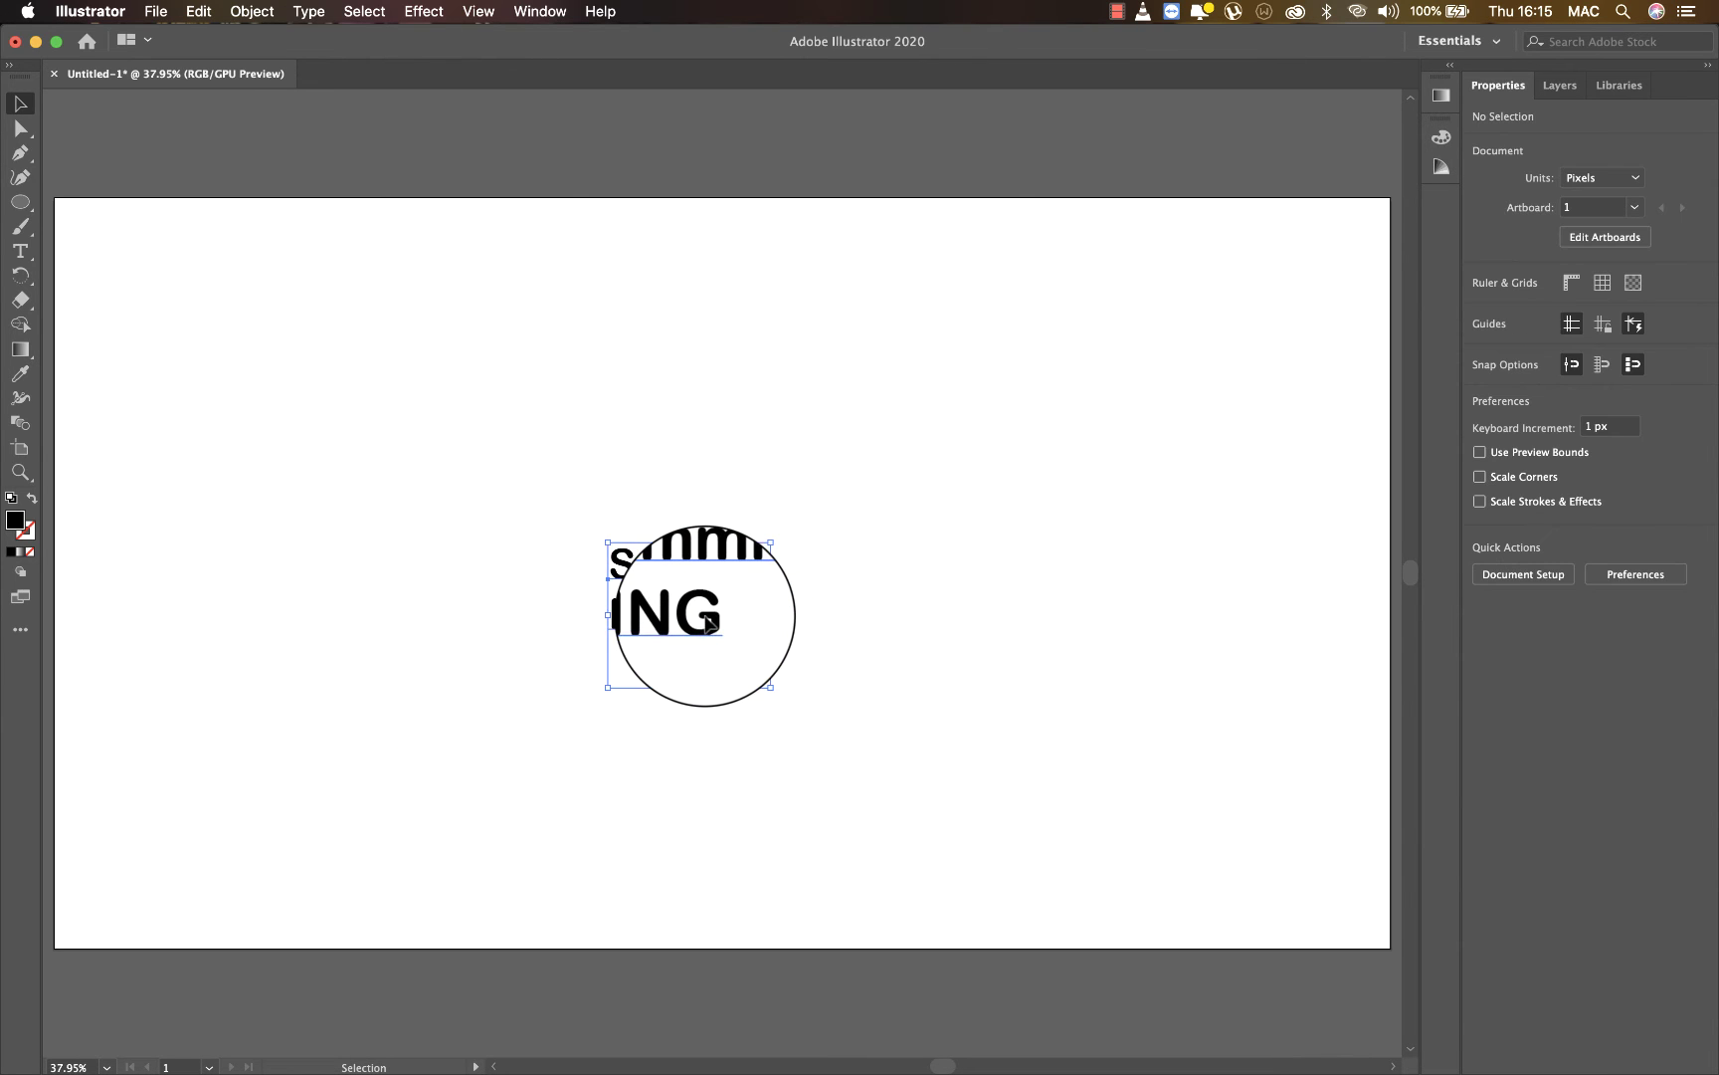
{"action": "left_click", "coordinate": [724, 624]}
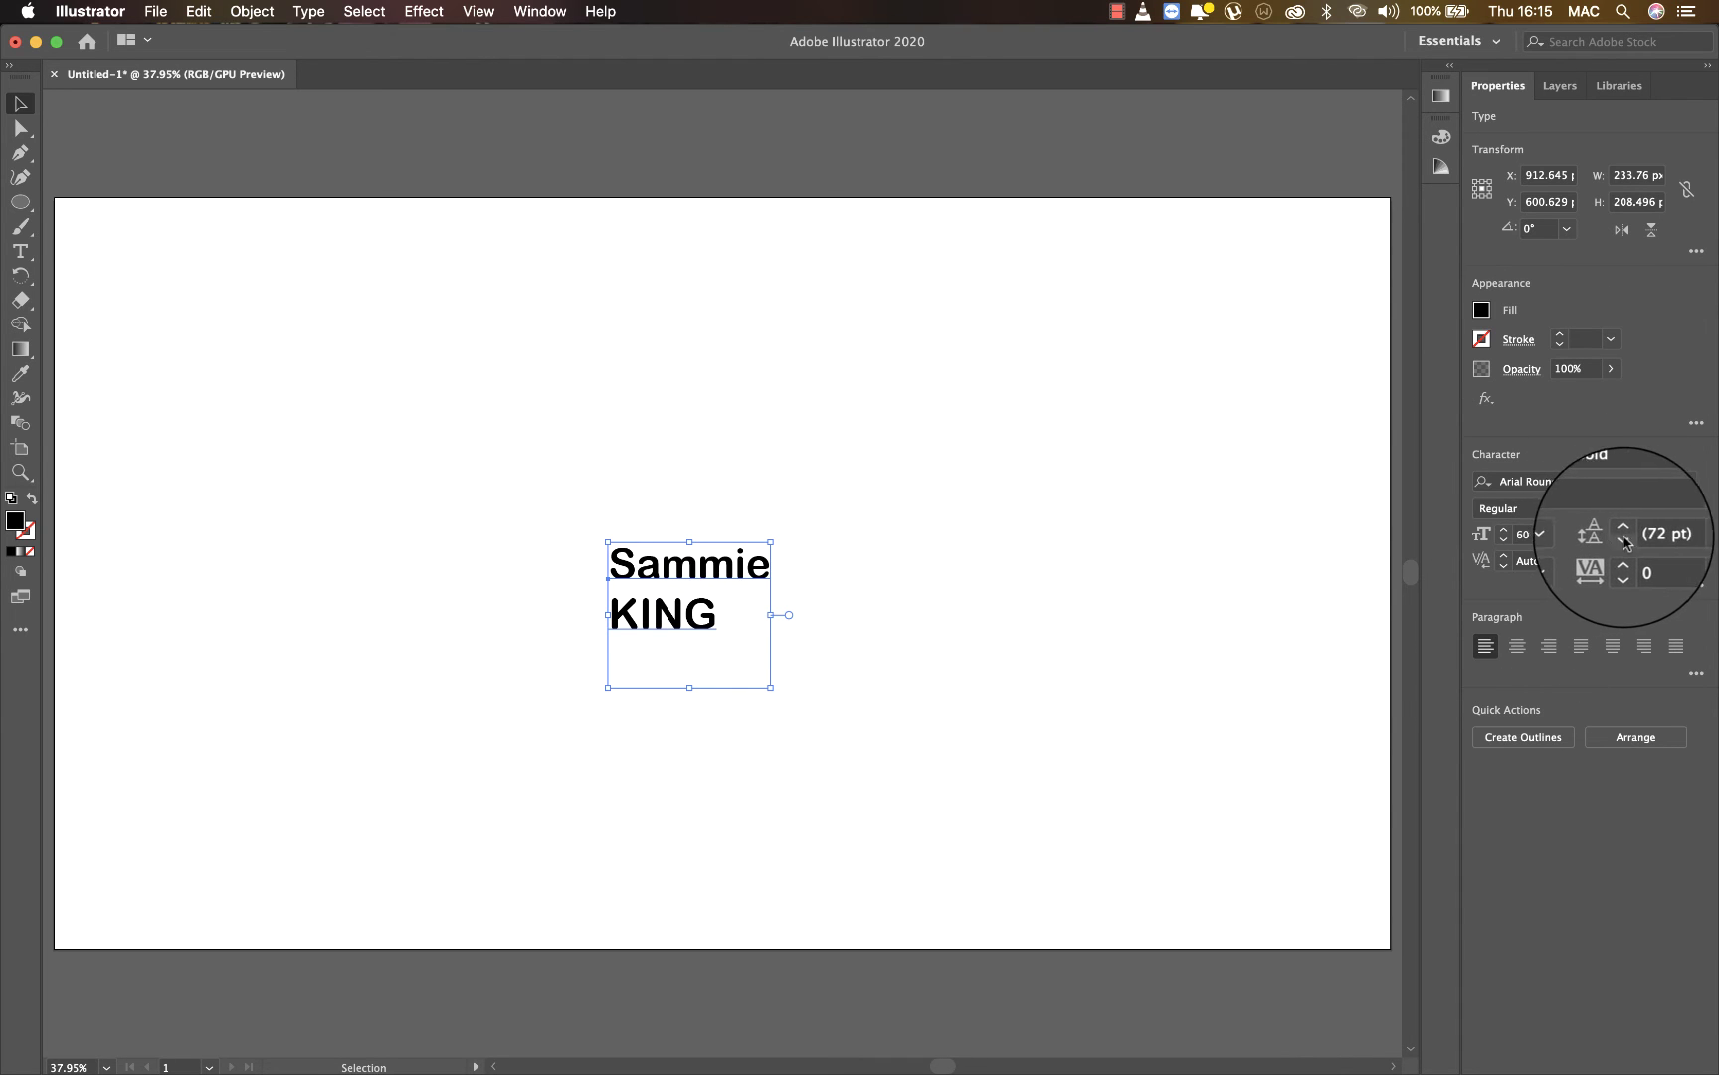
- Check the leading stays at 72 pt and review the tracking values
{"action": "left_click", "coordinate": [1689, 537]}
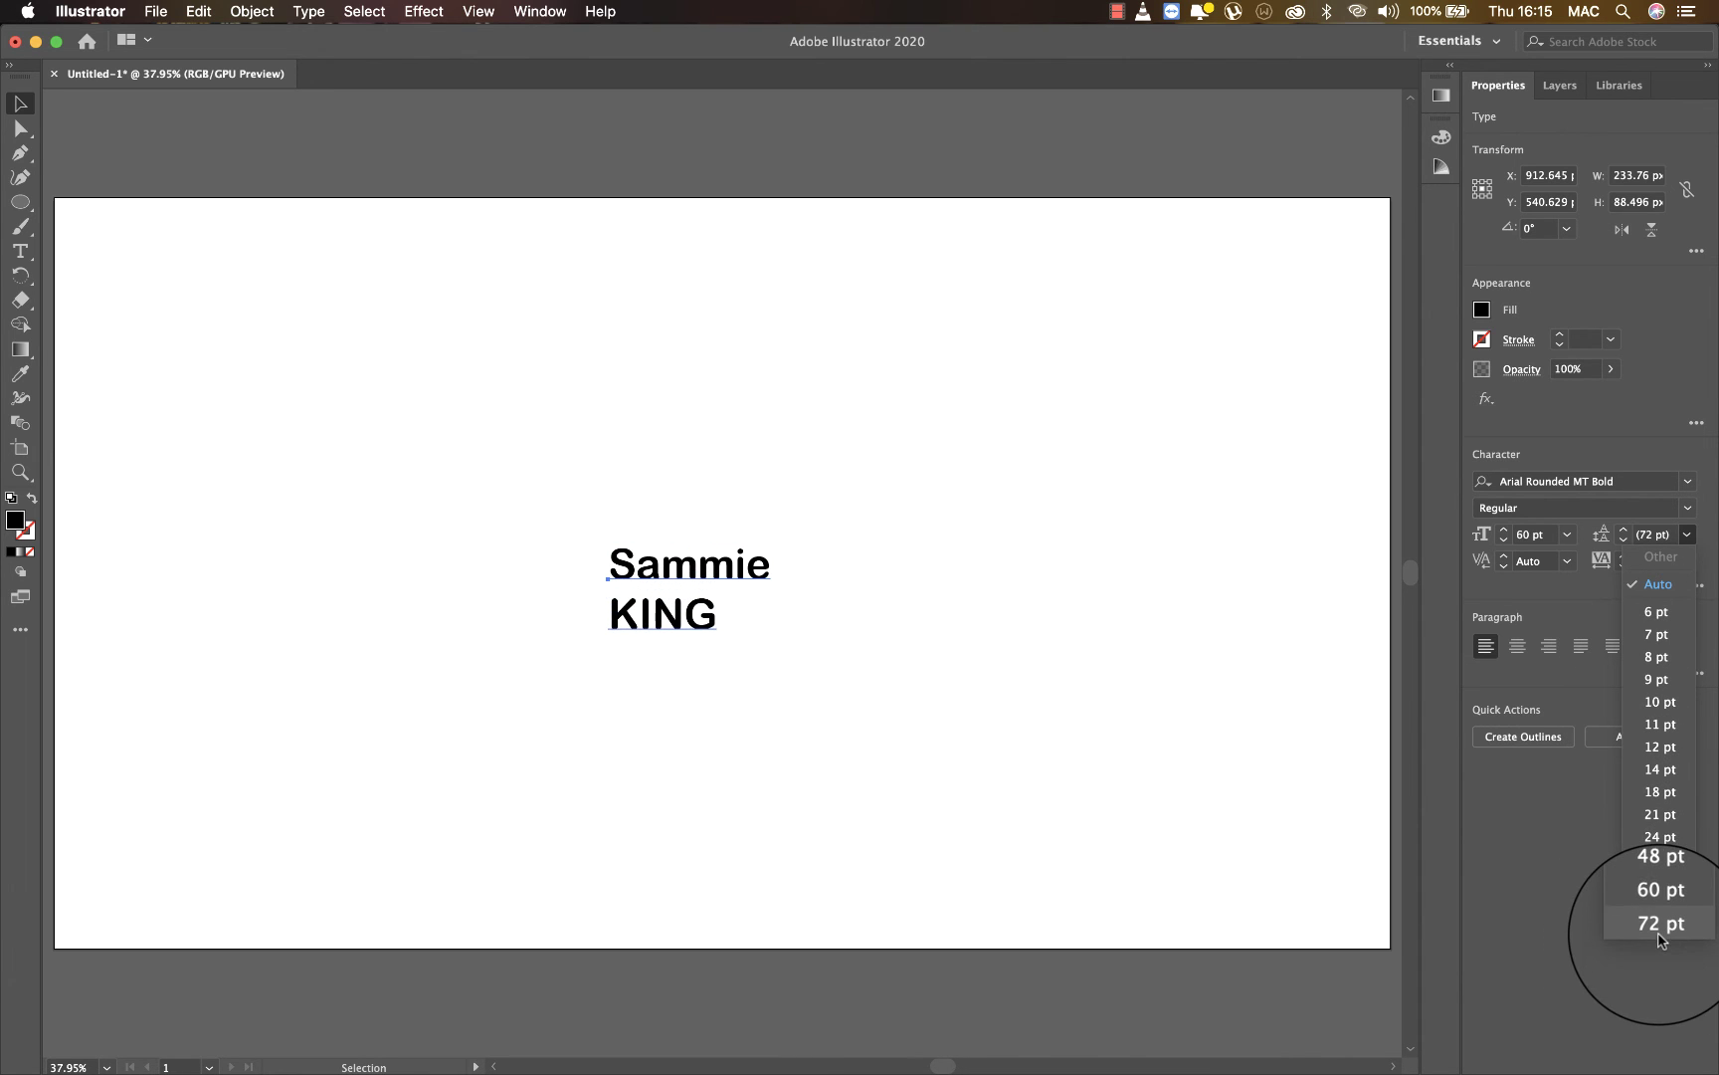
{"action": "left_click", "coordinate": [1659, 928]}
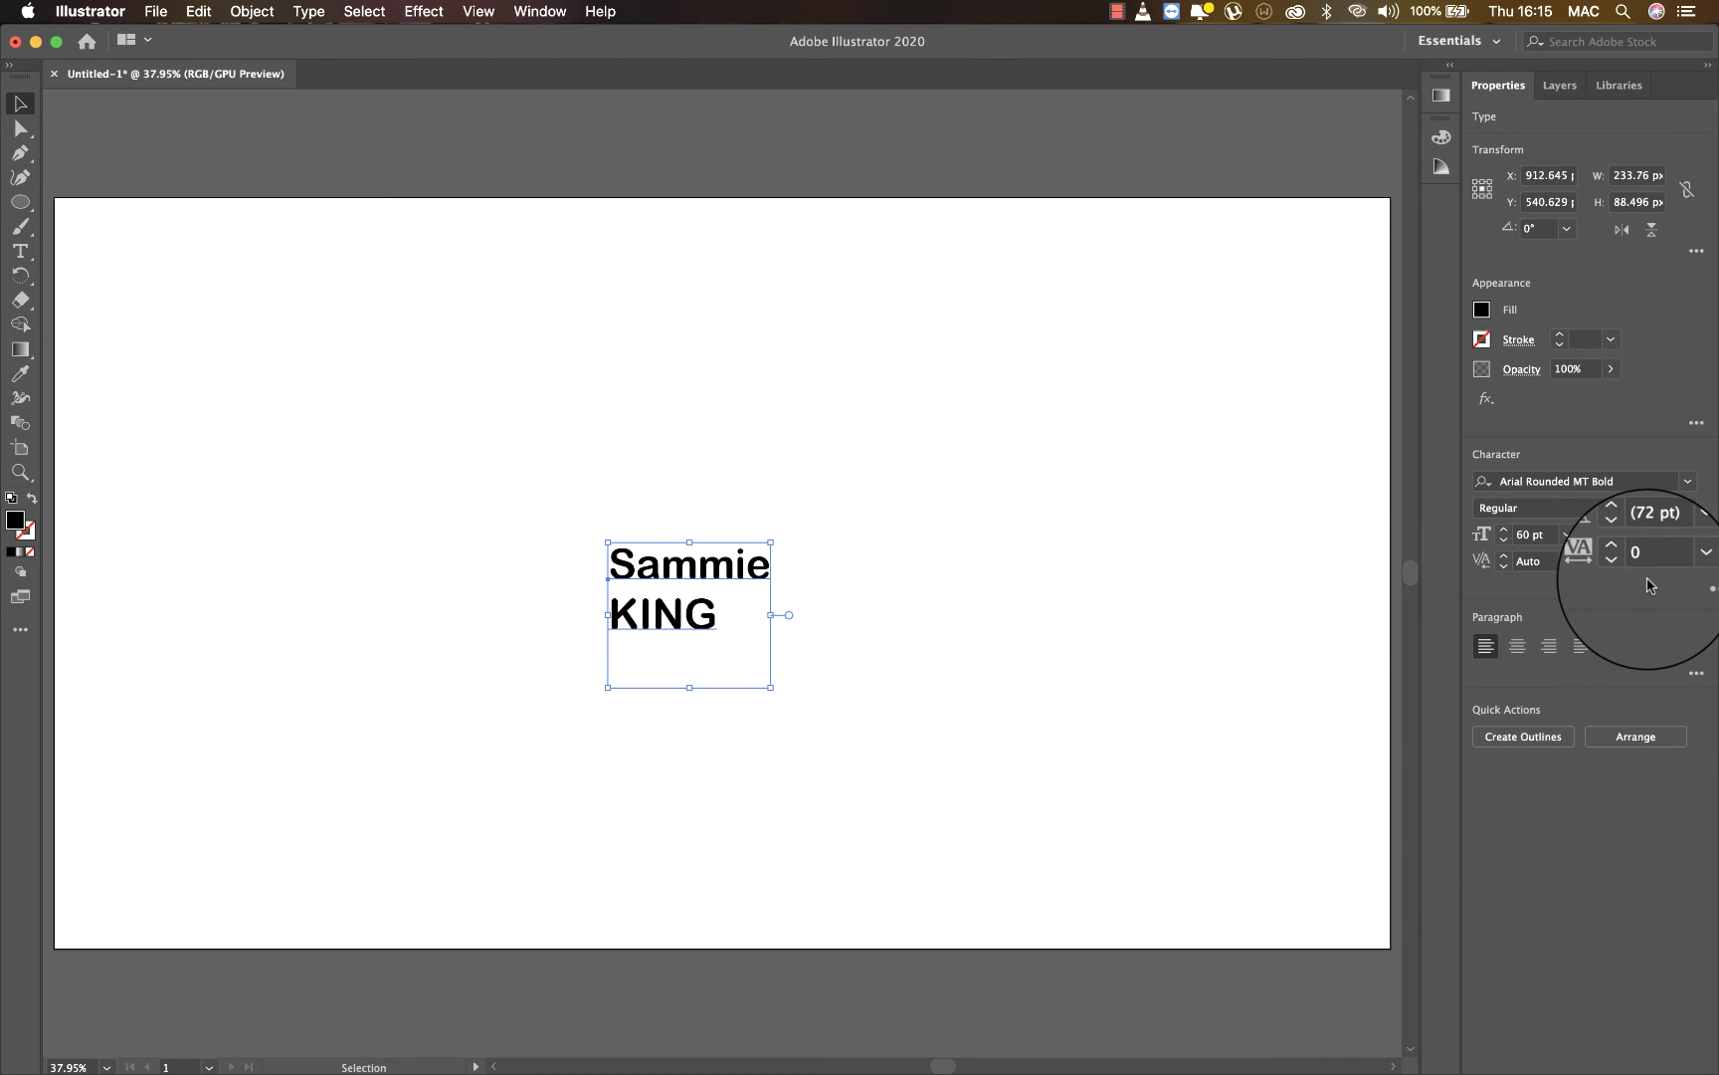
{"action": "left_click", "coordinate": [1685, 561]}
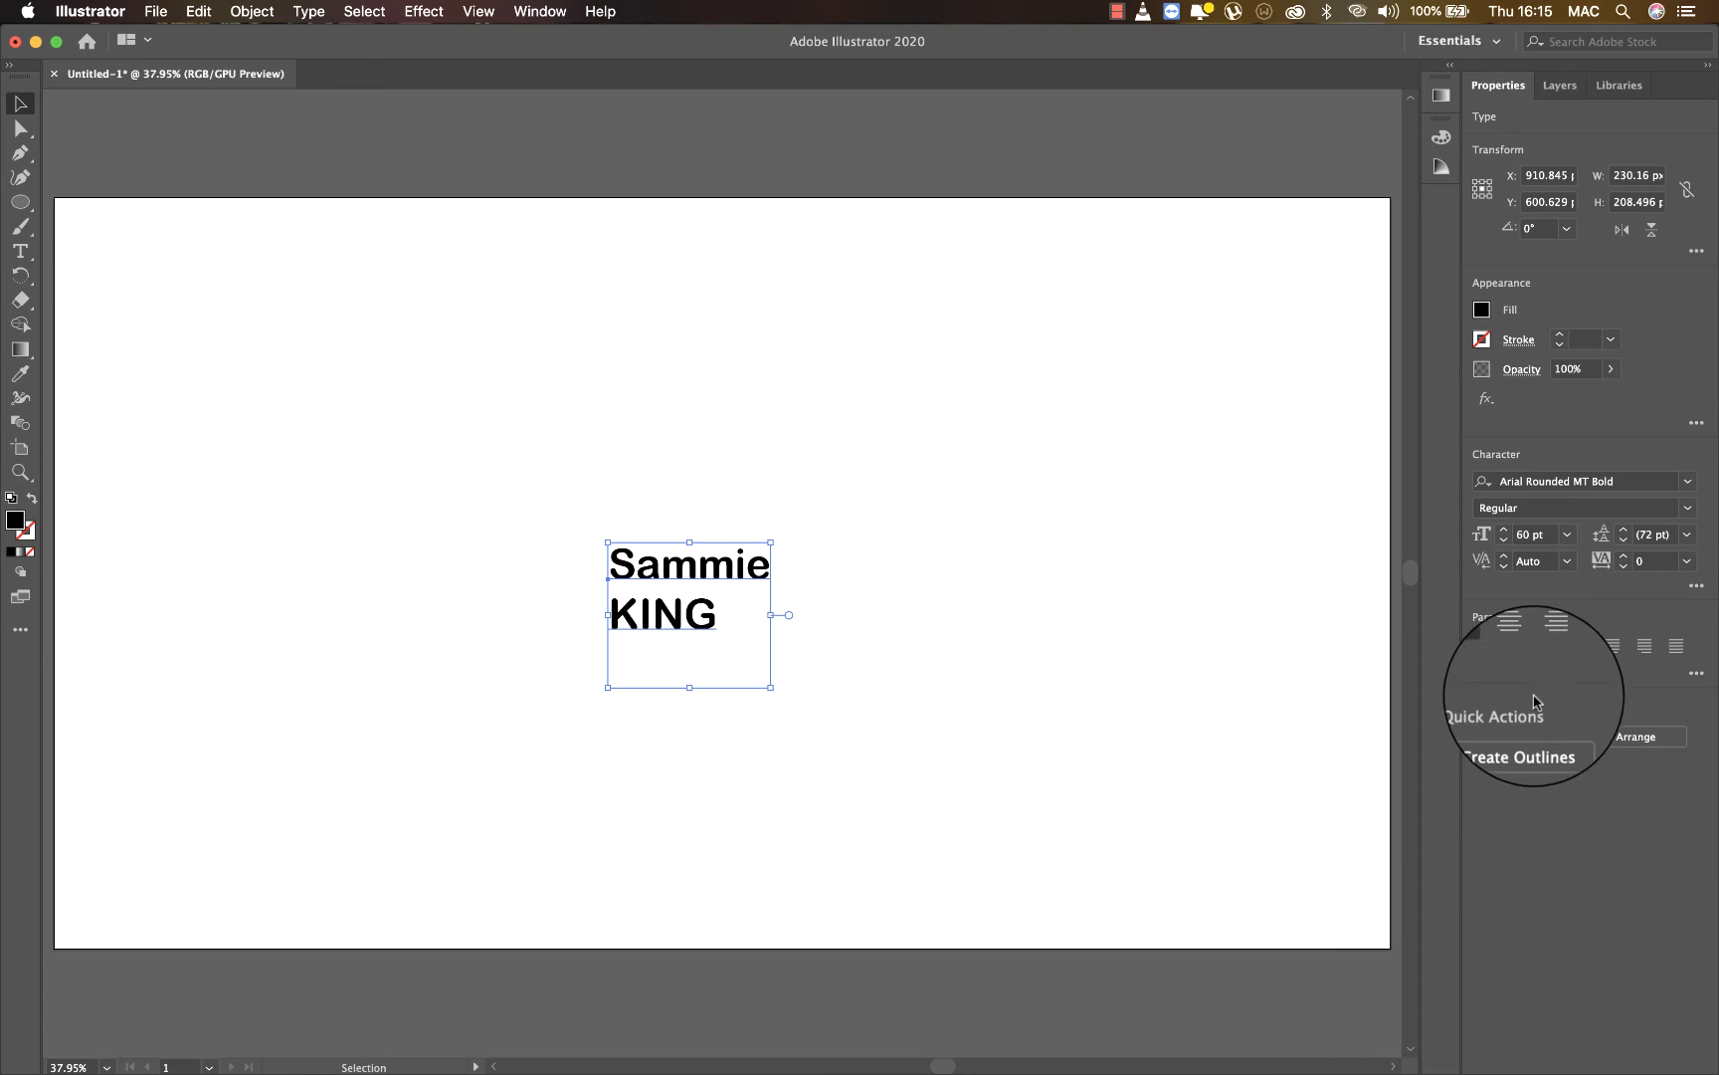
- Try centred, right and justified alignment, finish left-aligned, then reselect the name text
{"action": "left_click", "coordinate": [1518, 646]}
{"action": "left_click", "coordinate": [1555, 654]}
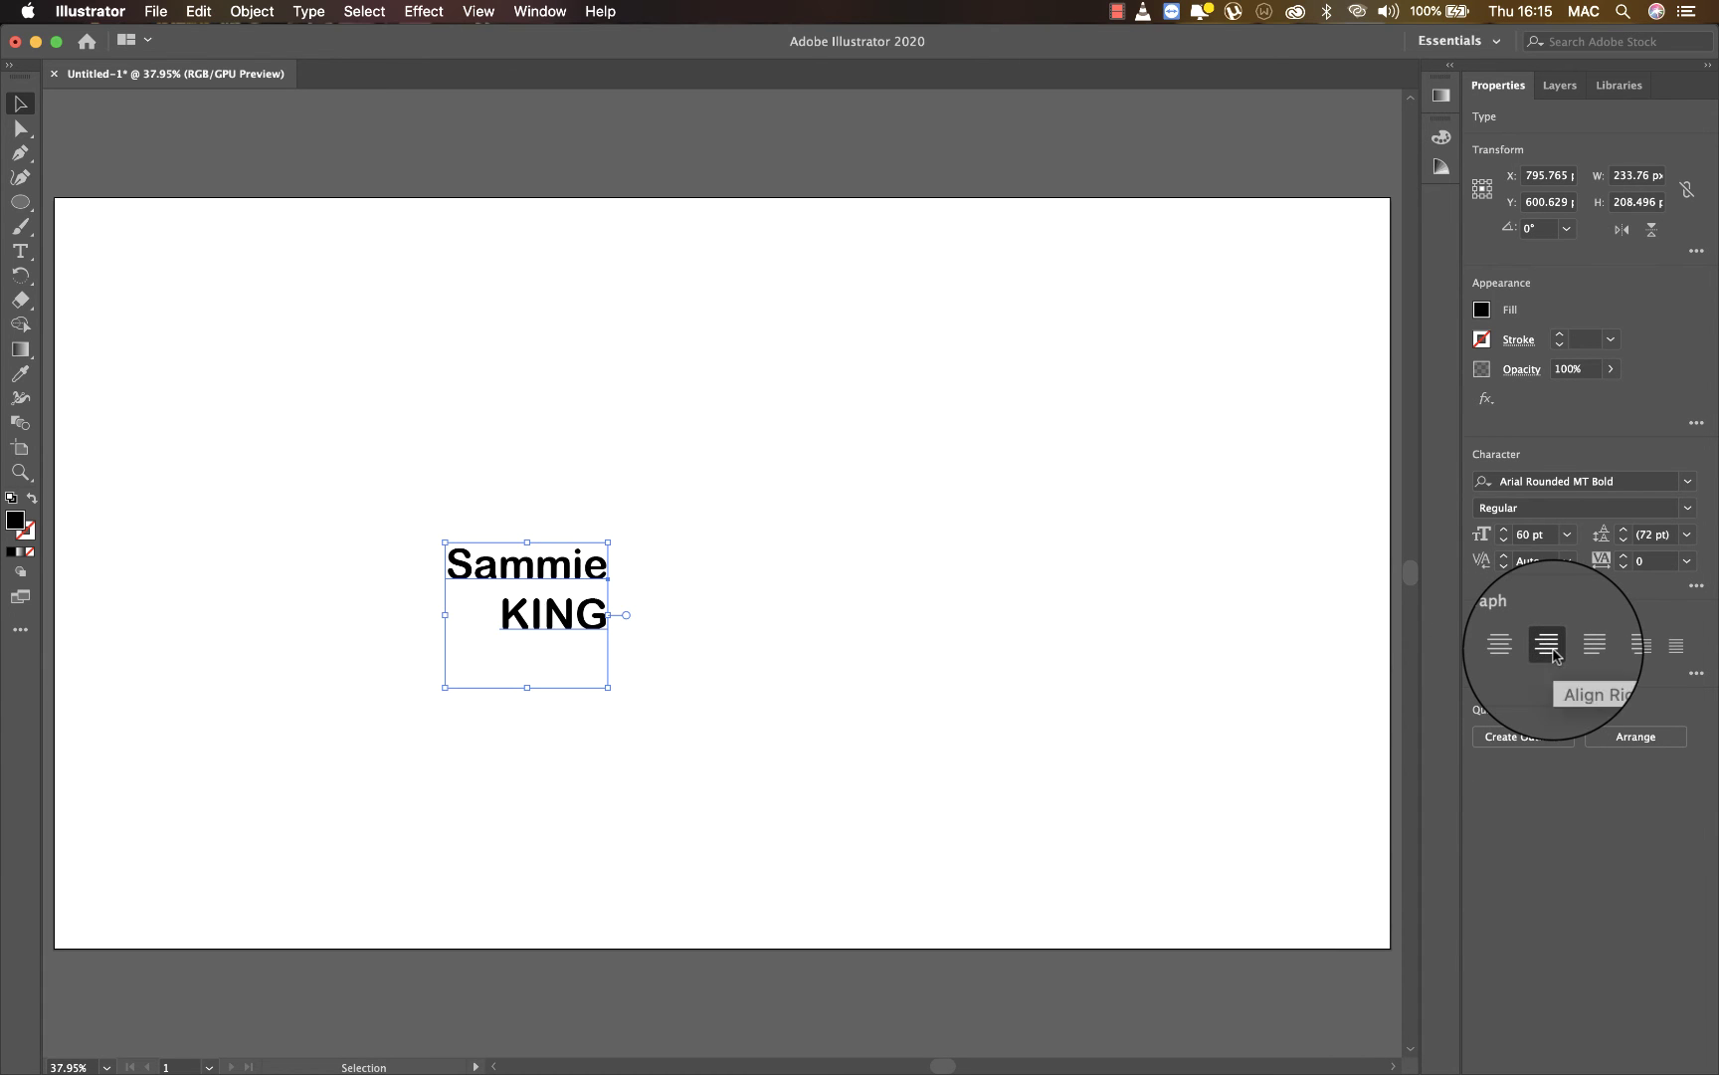
{"action": "left_click", "coordinate": [1589, 654]}
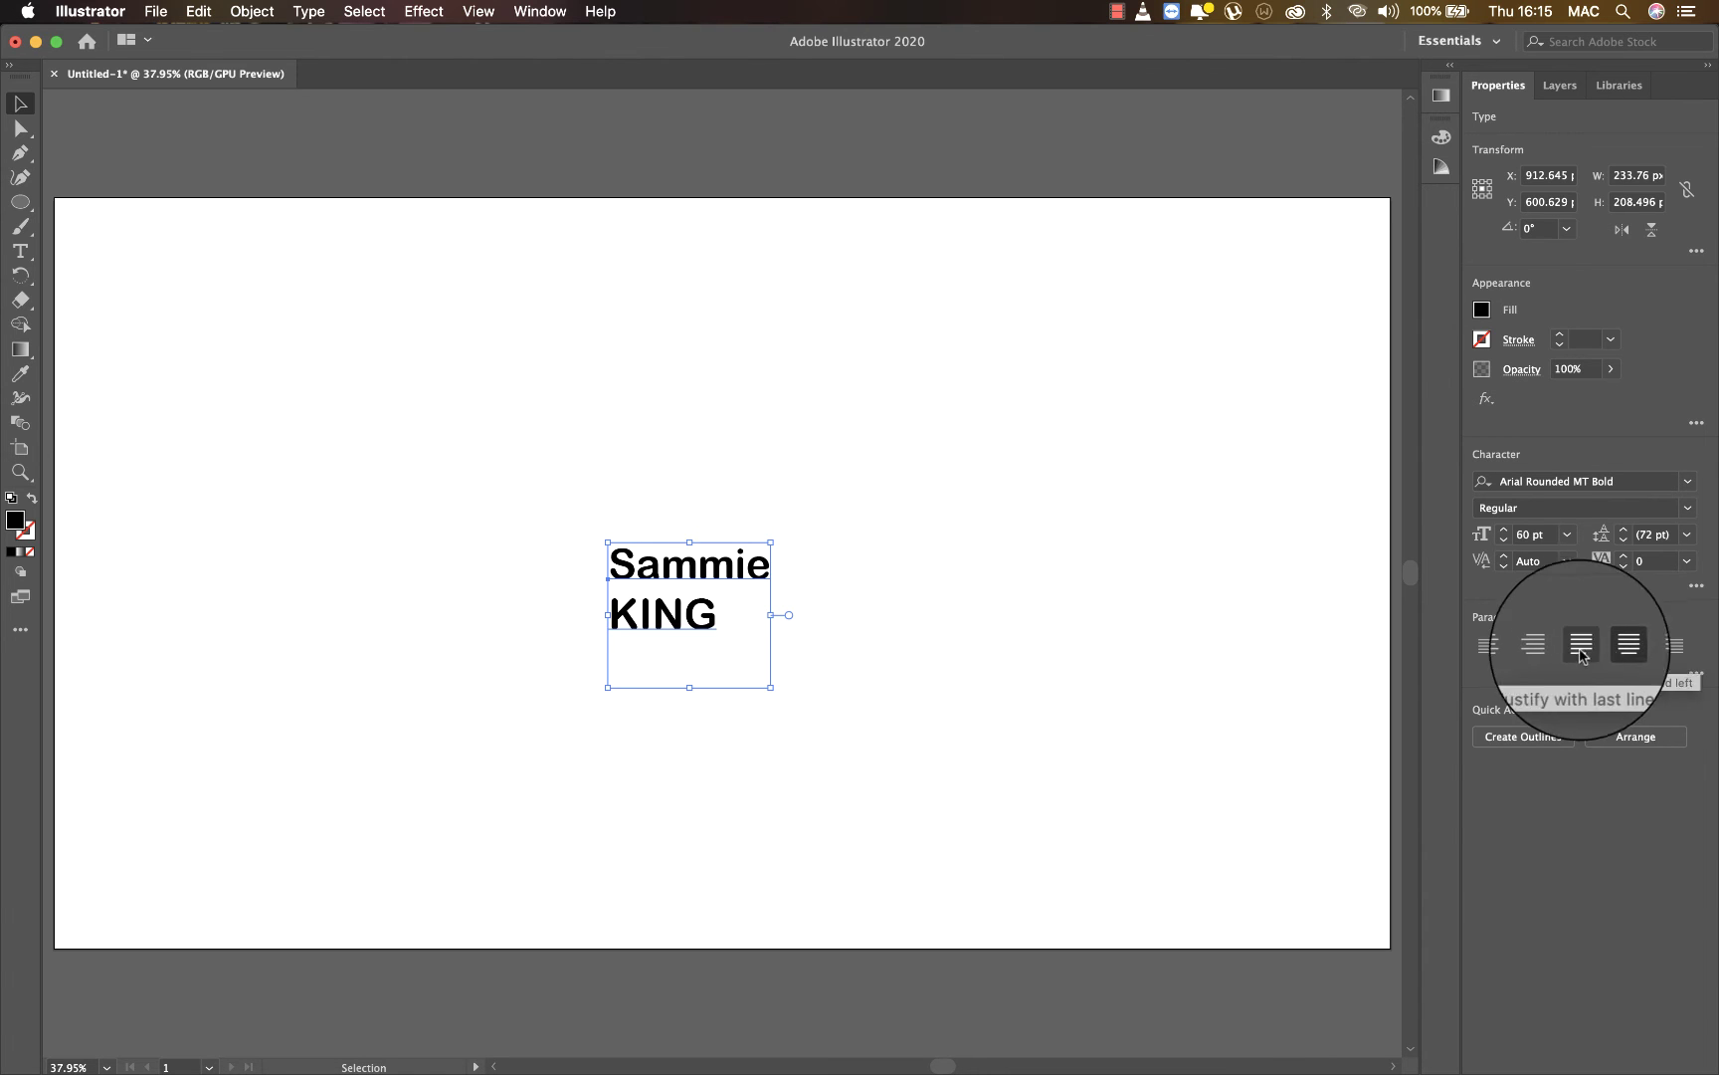
{"action": "left_click", "coordinate": [1520, 649]}
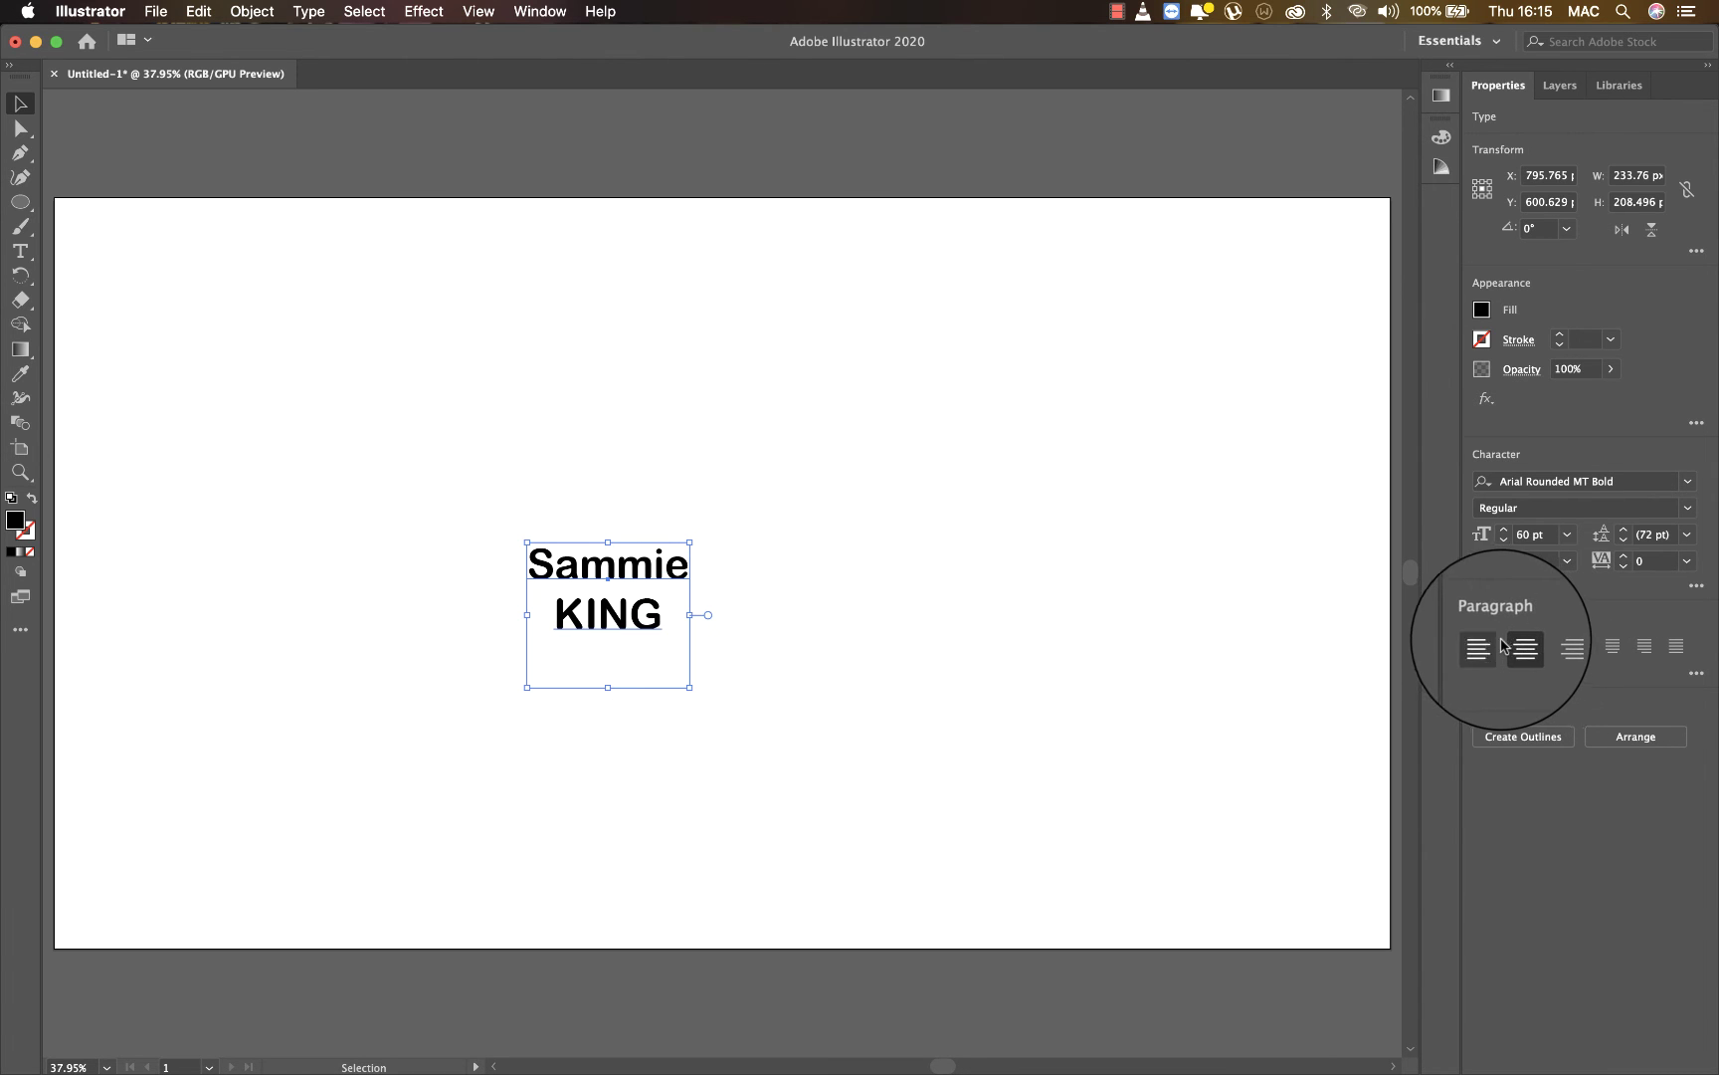
{"action": "left_click", "coordinate": [1491, 649]}
{"action": "left_click", "coordinate": [537, 635]}
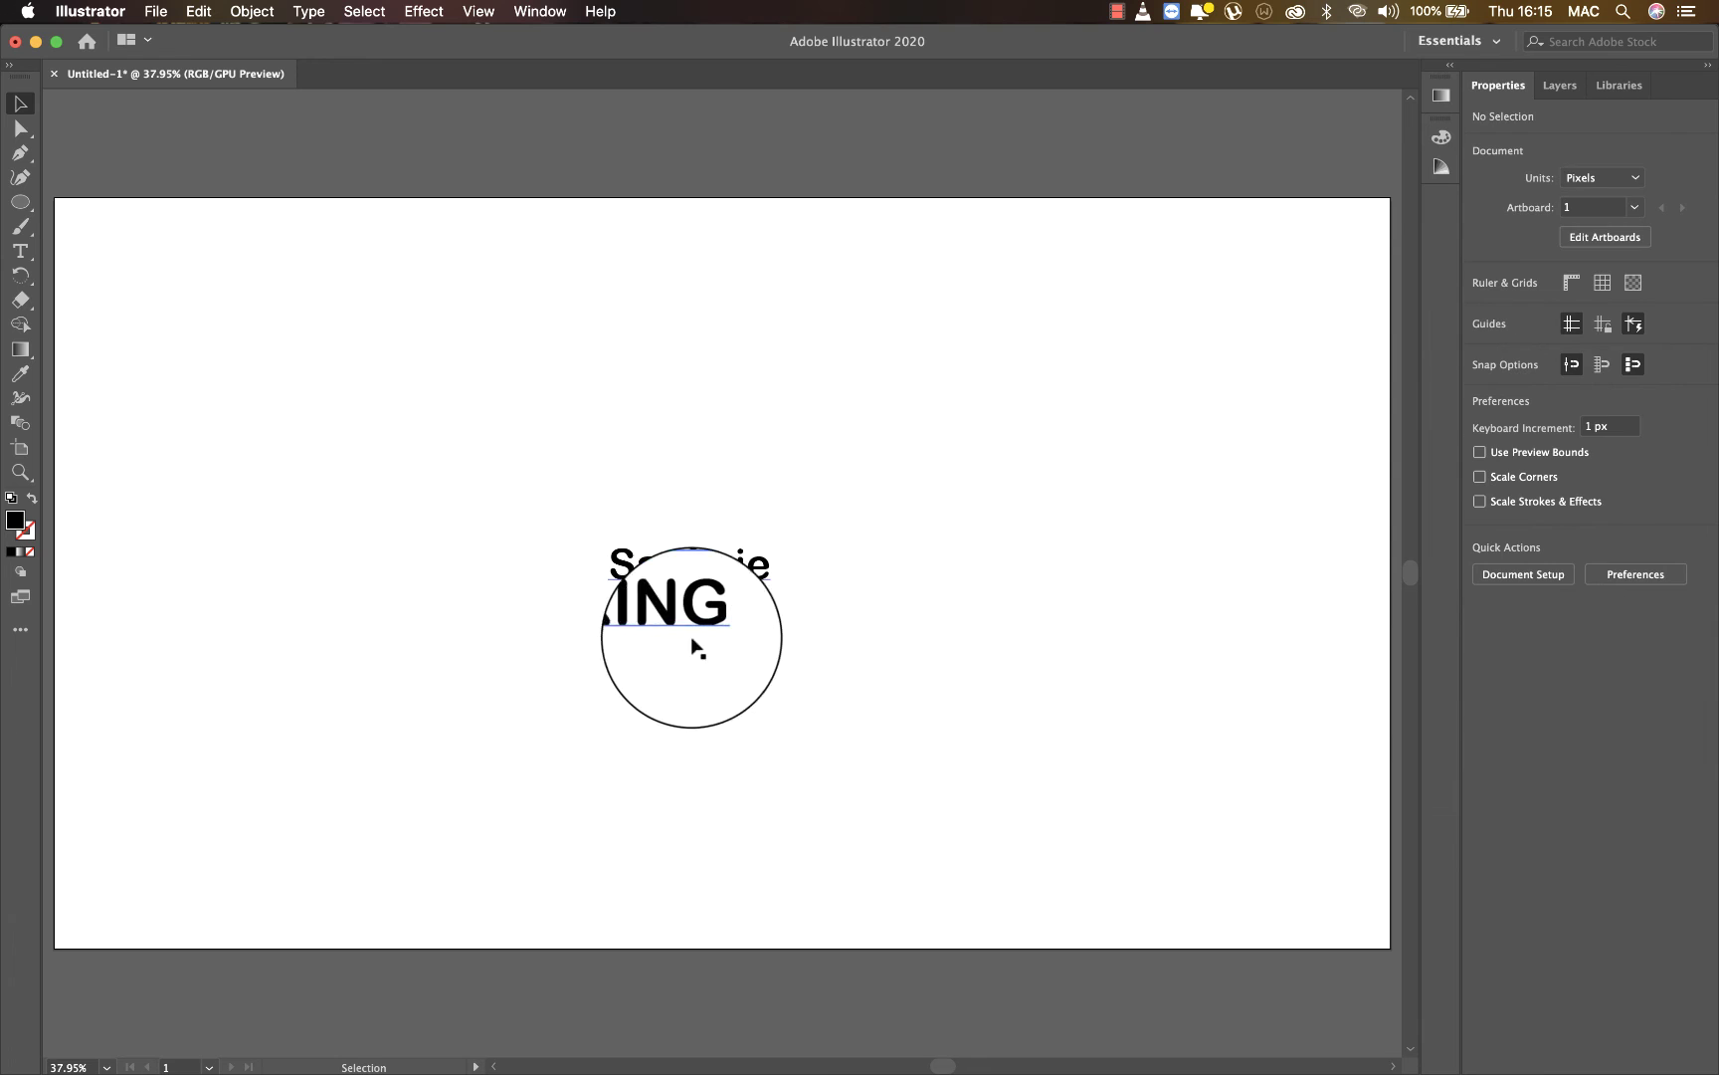
{"action": "left_click", "coordinate": [697, 622]}
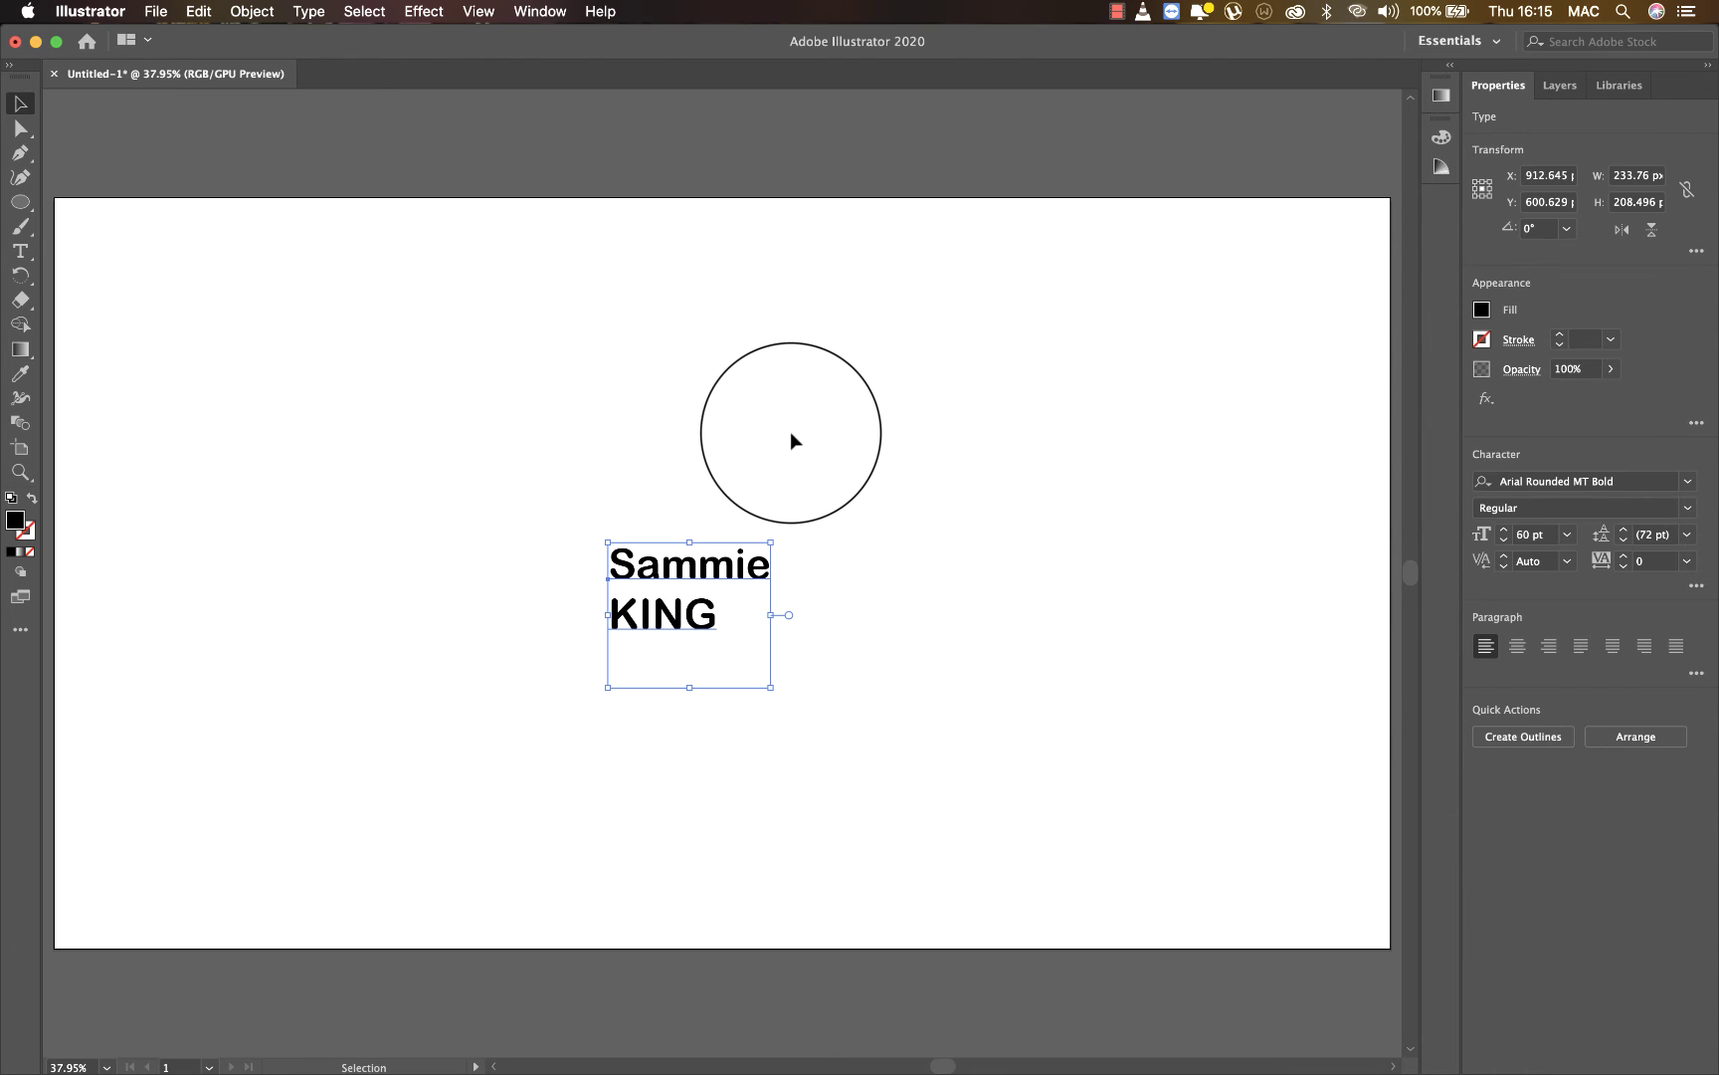
- Change the fill colour to red and pick the Rotate tool
{"action": "left_click", "coordinate": [1482, 309]}
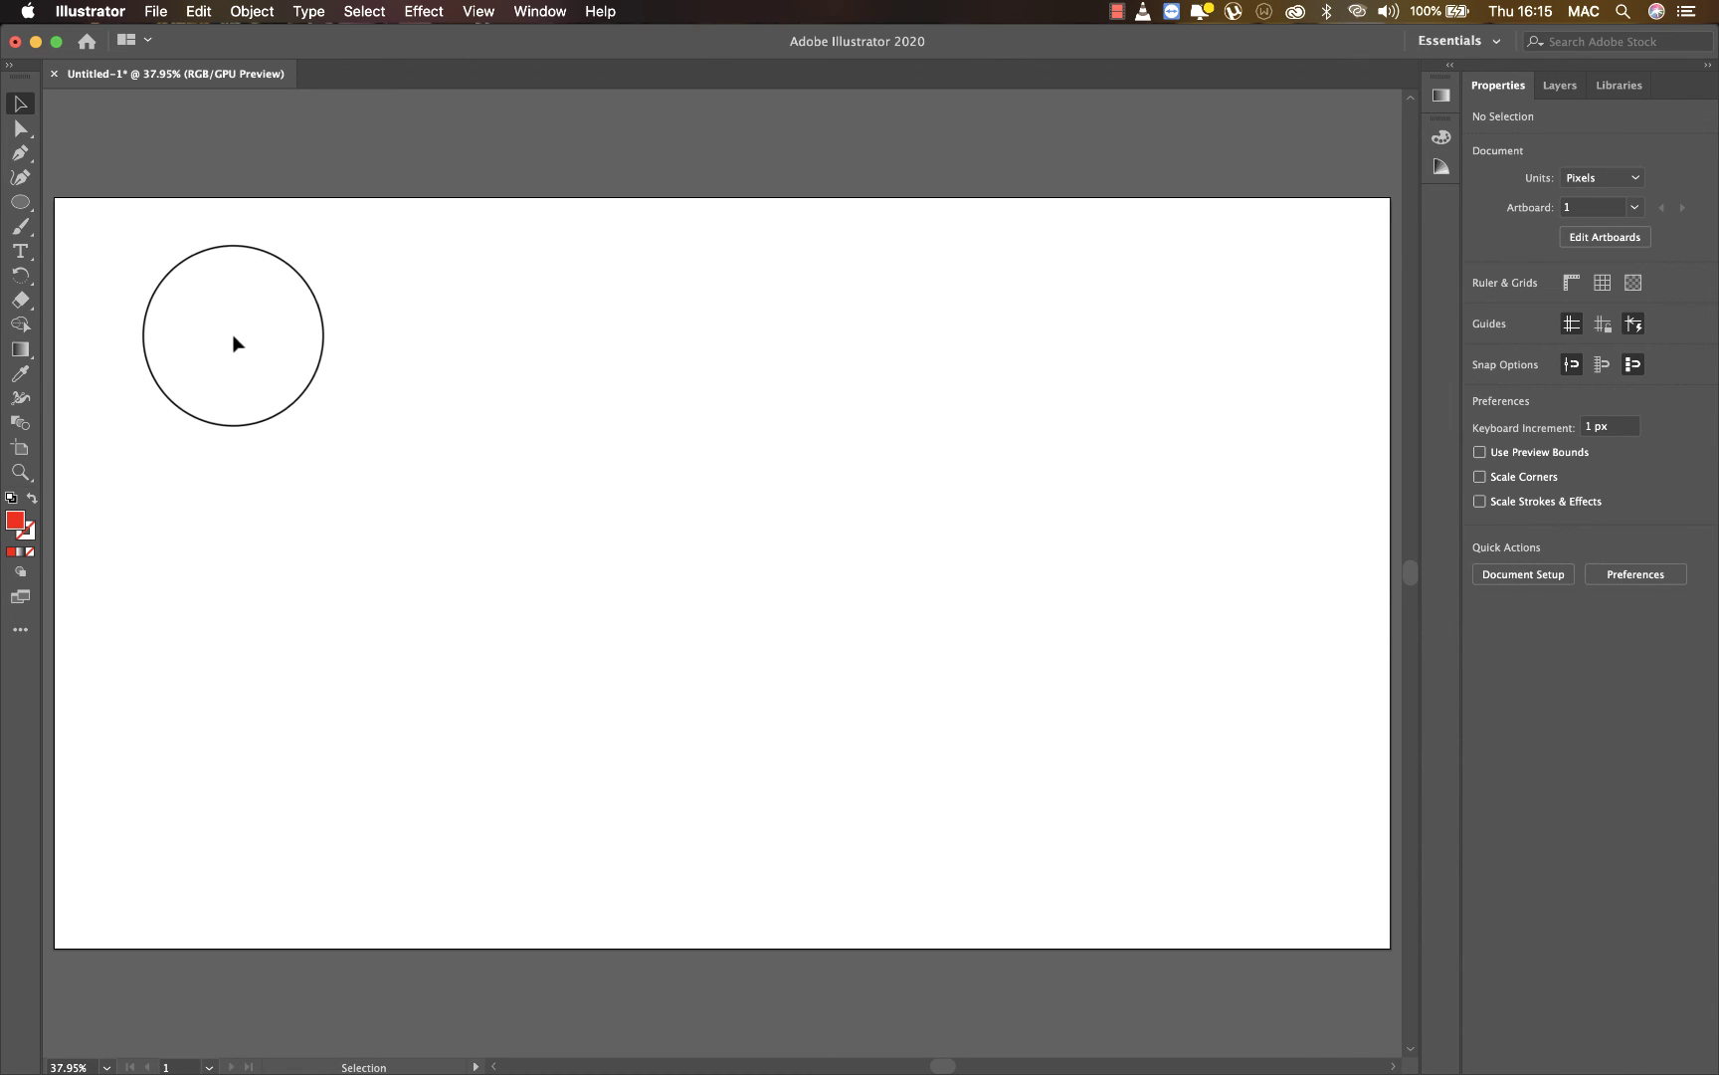
{"action": "left_click", "coordinate": [20, 274]}
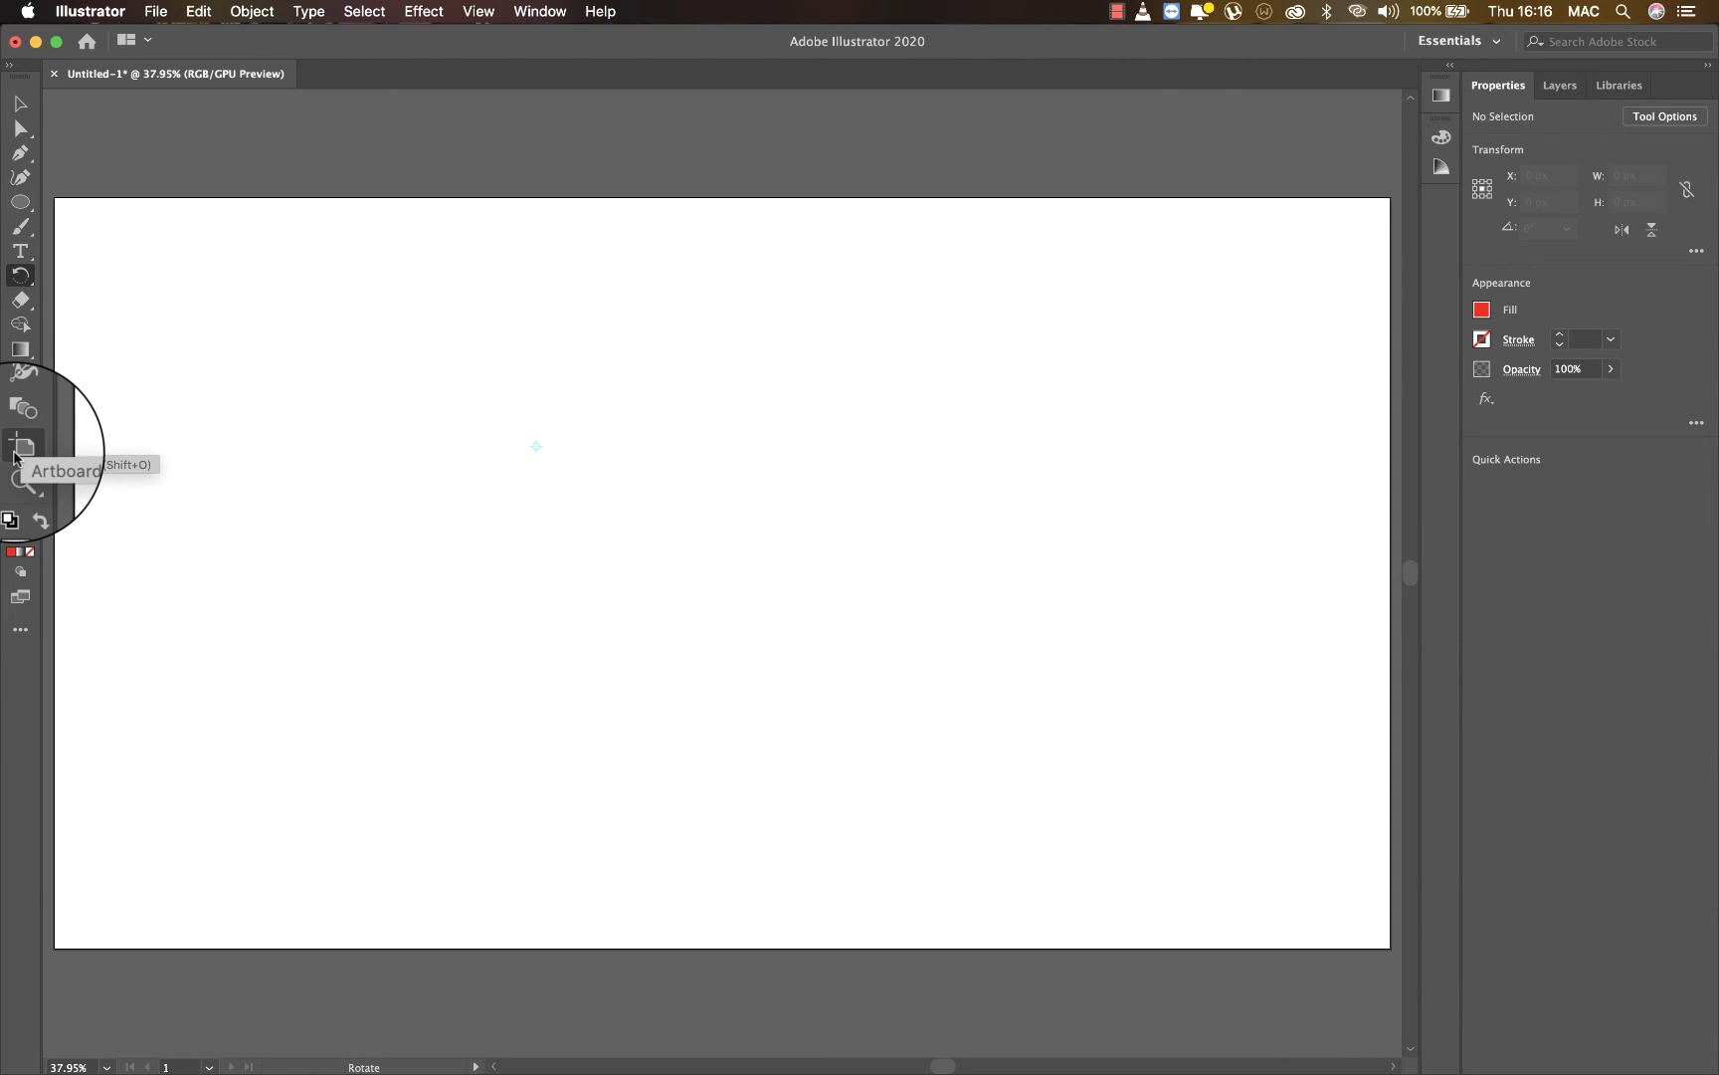
- Option-drag Artboard 1 downward to create 'Artboard 1 copy', zooming out to 12.5%
{"action": "left_click", "coordinate": [19, 448]}
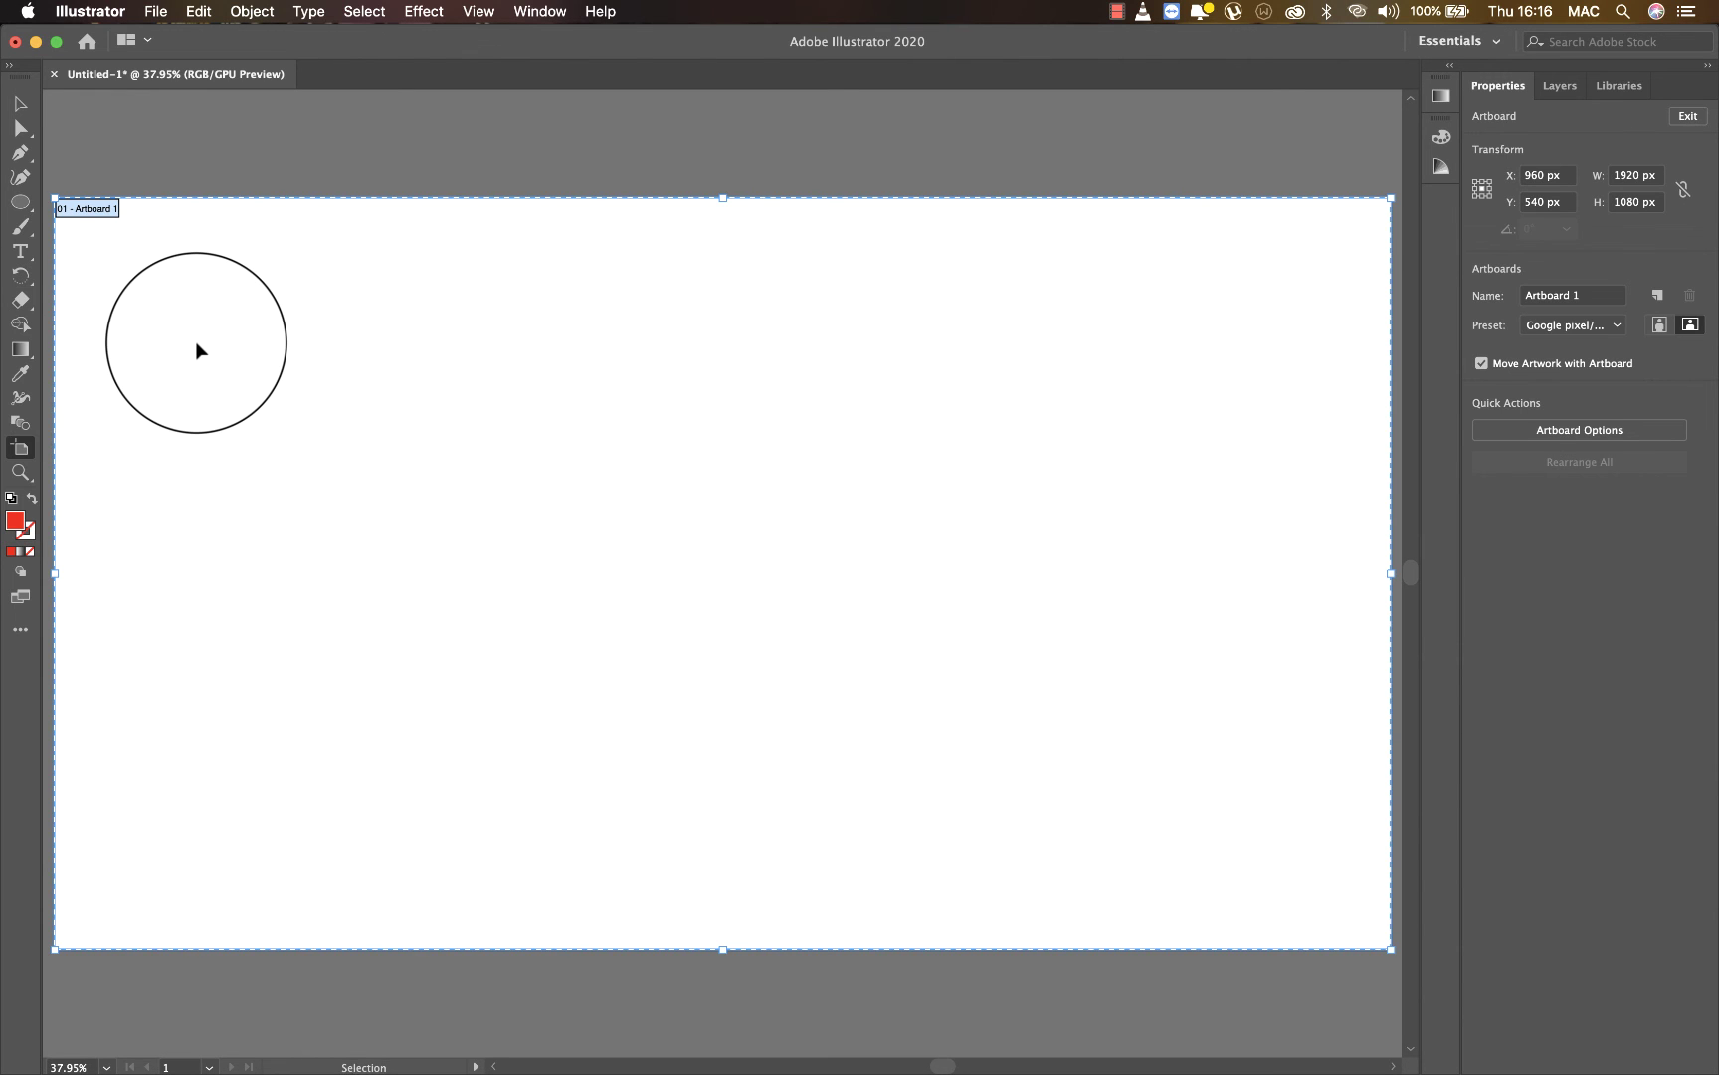
{"action": "key", "text": "super+minus"}
{"action": "key", "text": "super+minus"}
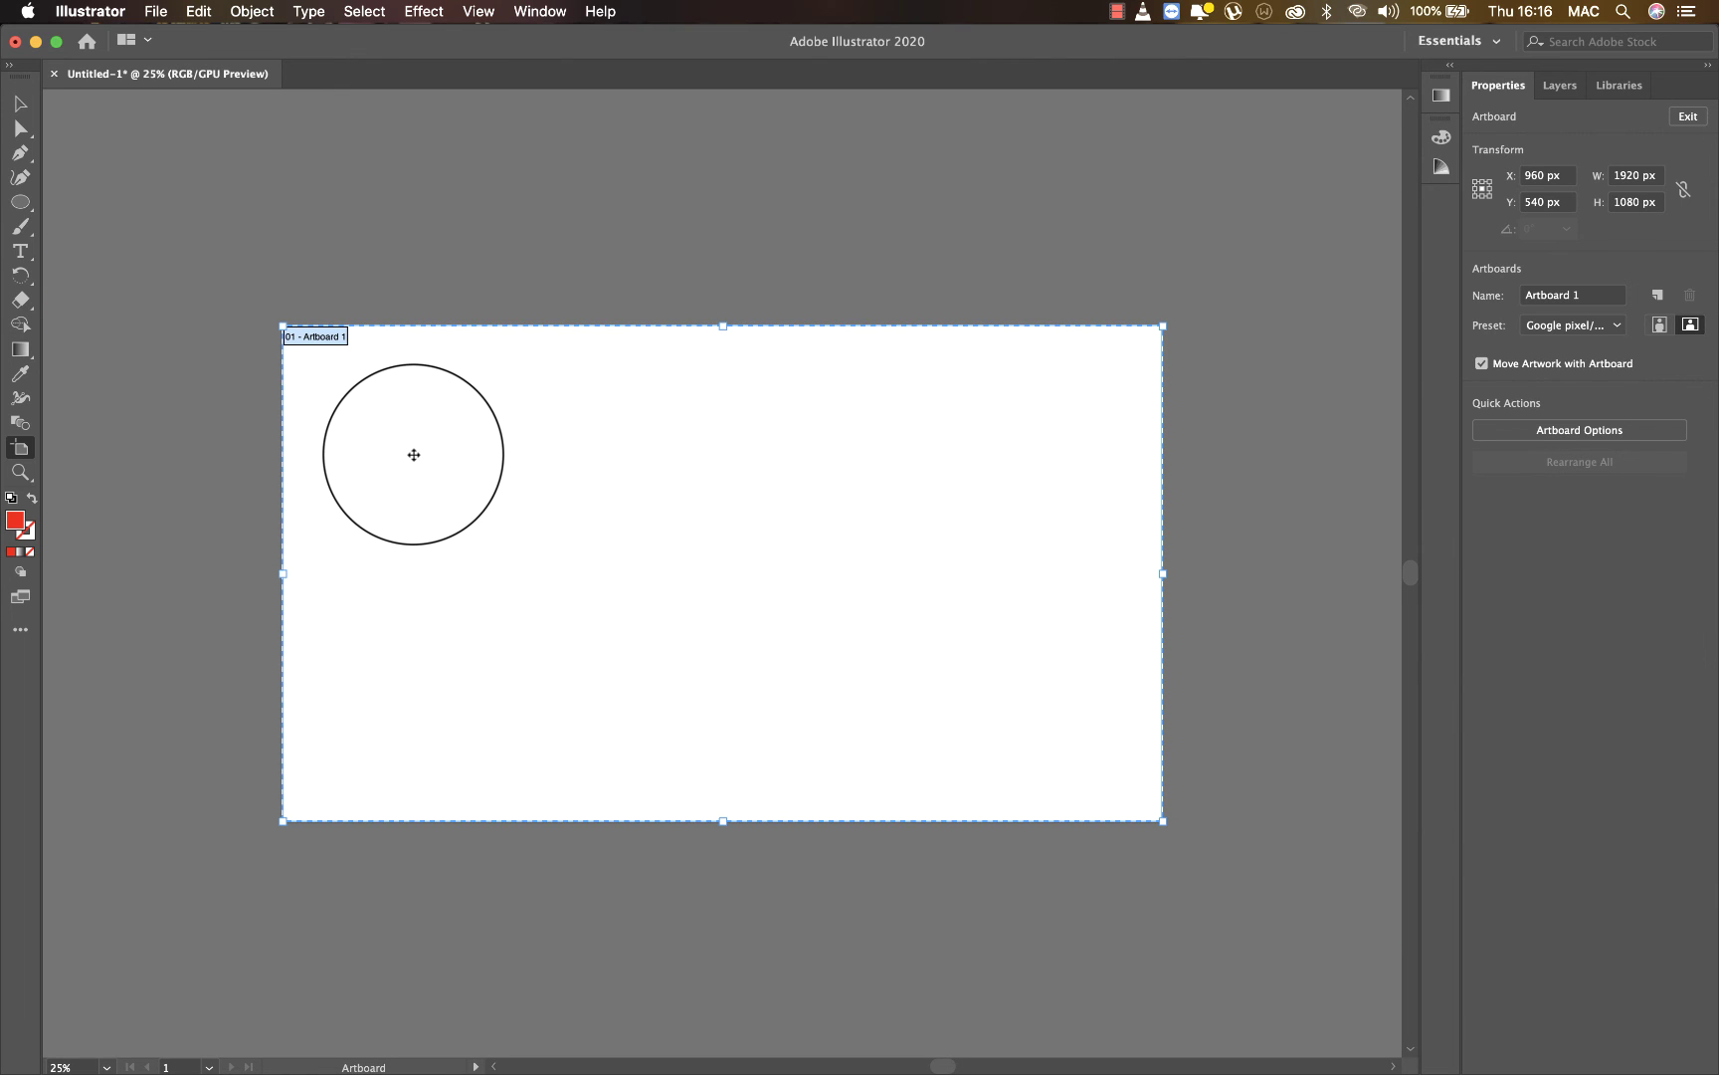
{"action": "left_click_drag", "start_coordinate": [415, 460], "coordinate": [412, 677]}
{"action": "key", "text": "super+minus"}
{"action": "key", "text": "super+minus"}
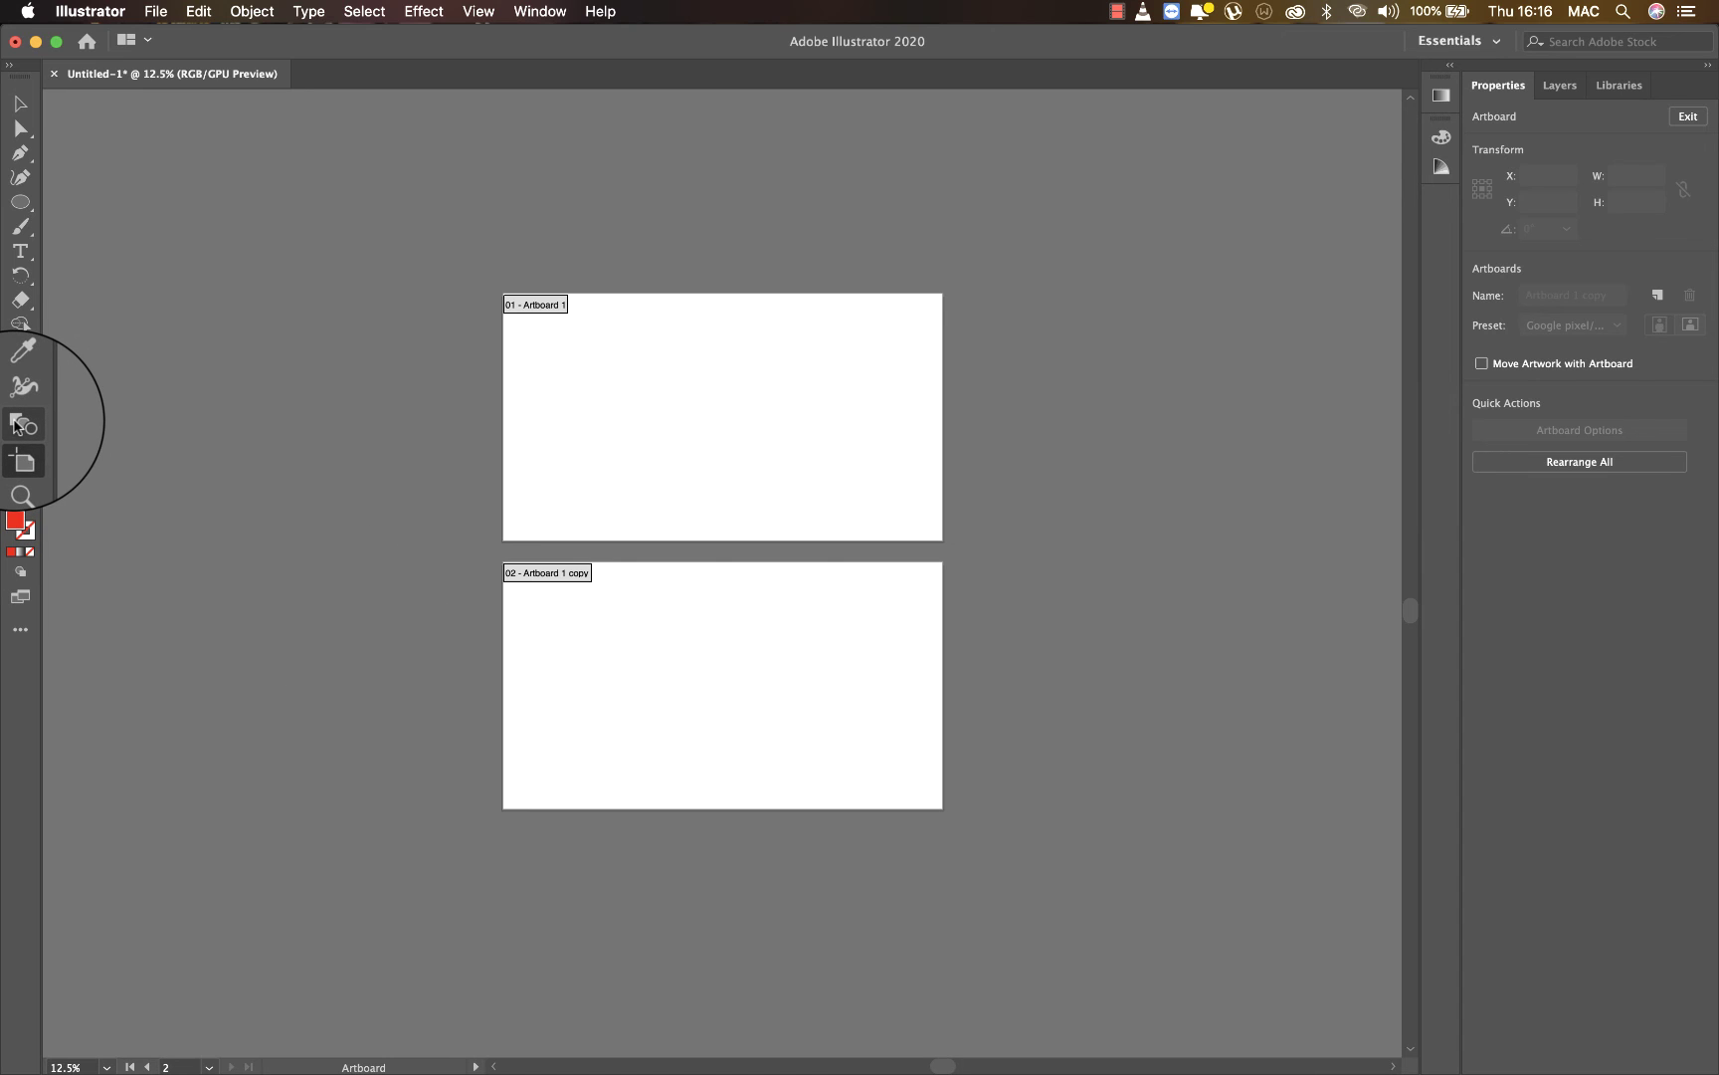
{"action": "left_click", "coordinate": [142, 12]}
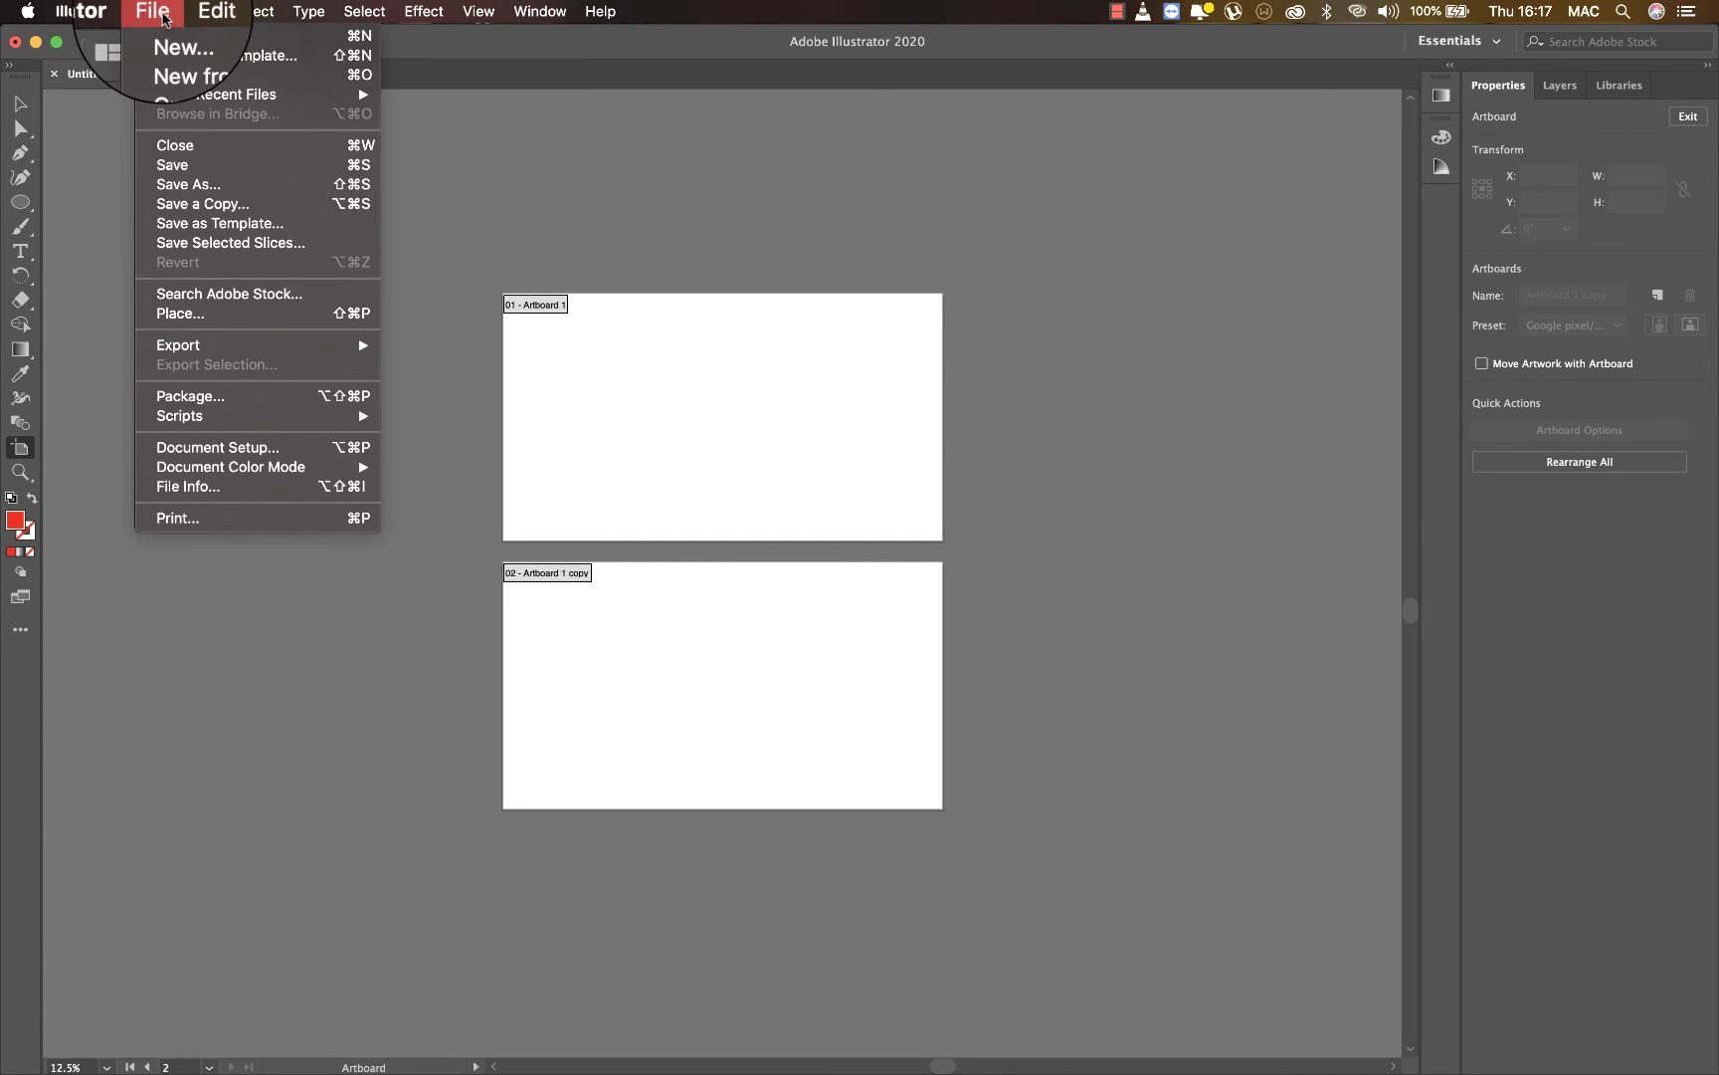
{"action": "mouse_move", "coordinate": [627, 9]}
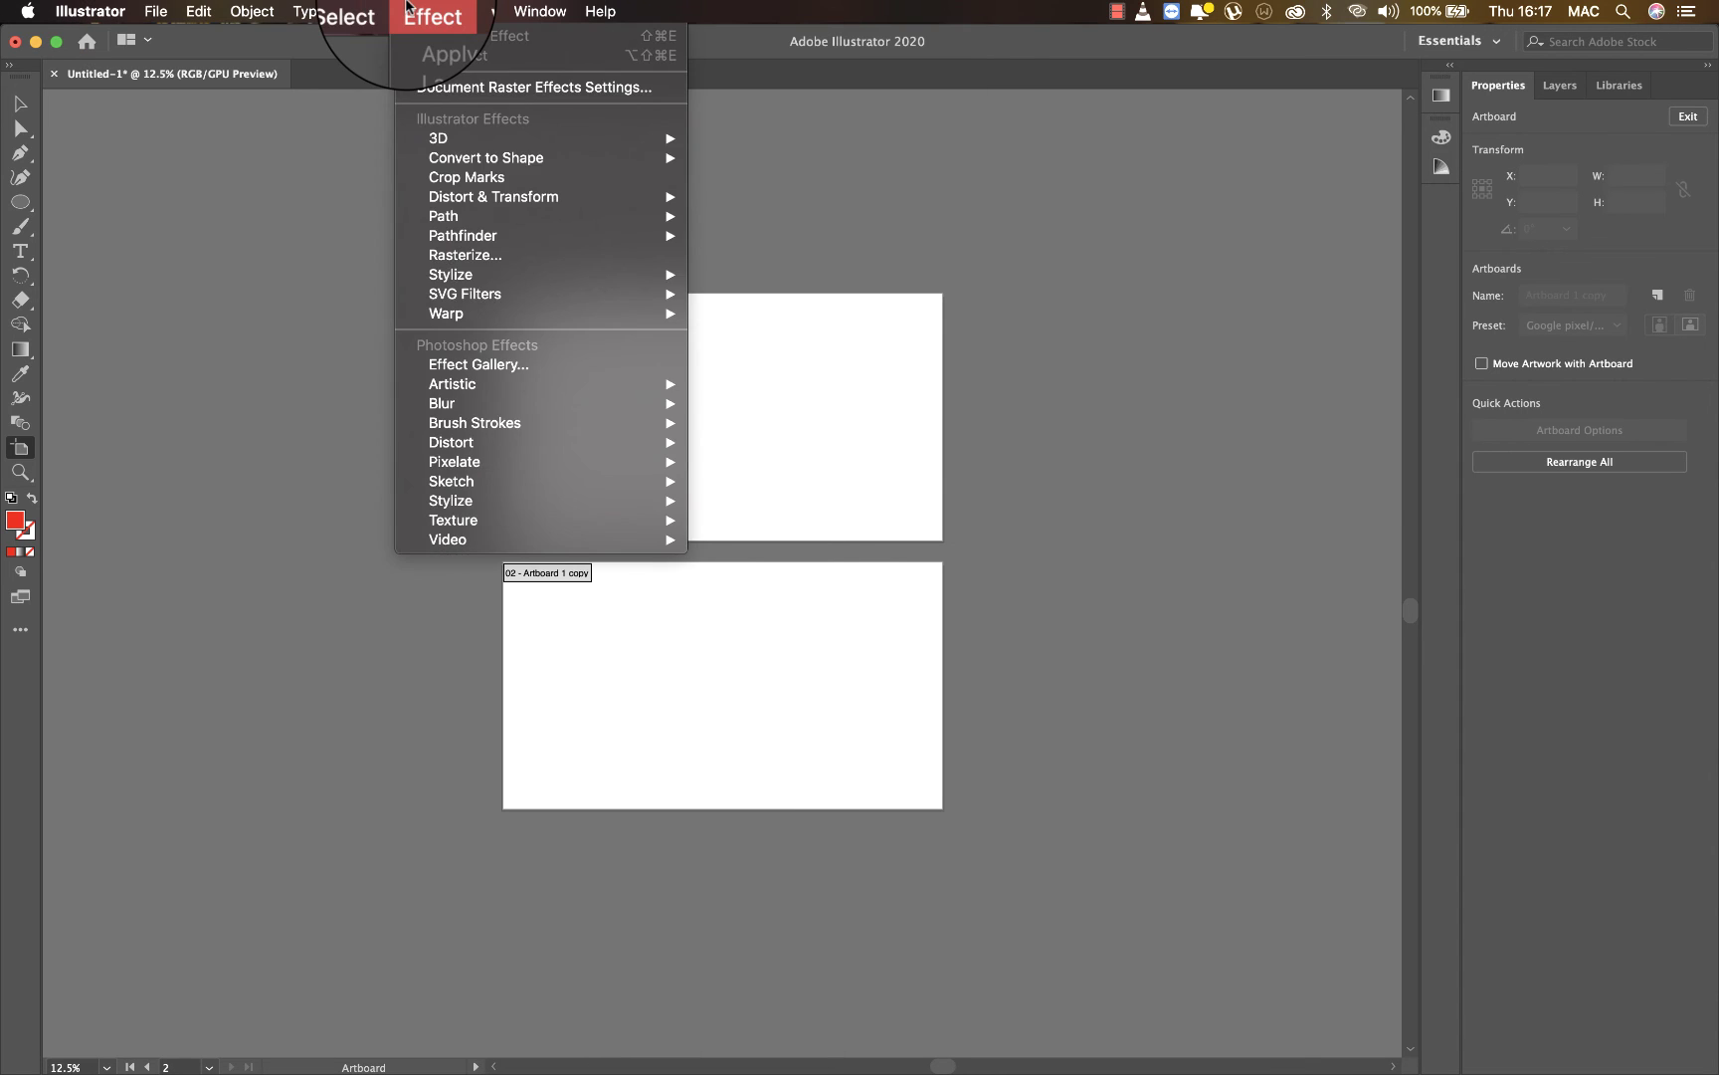
{"action": "mouse_move", "coordinate": [173, 13]}
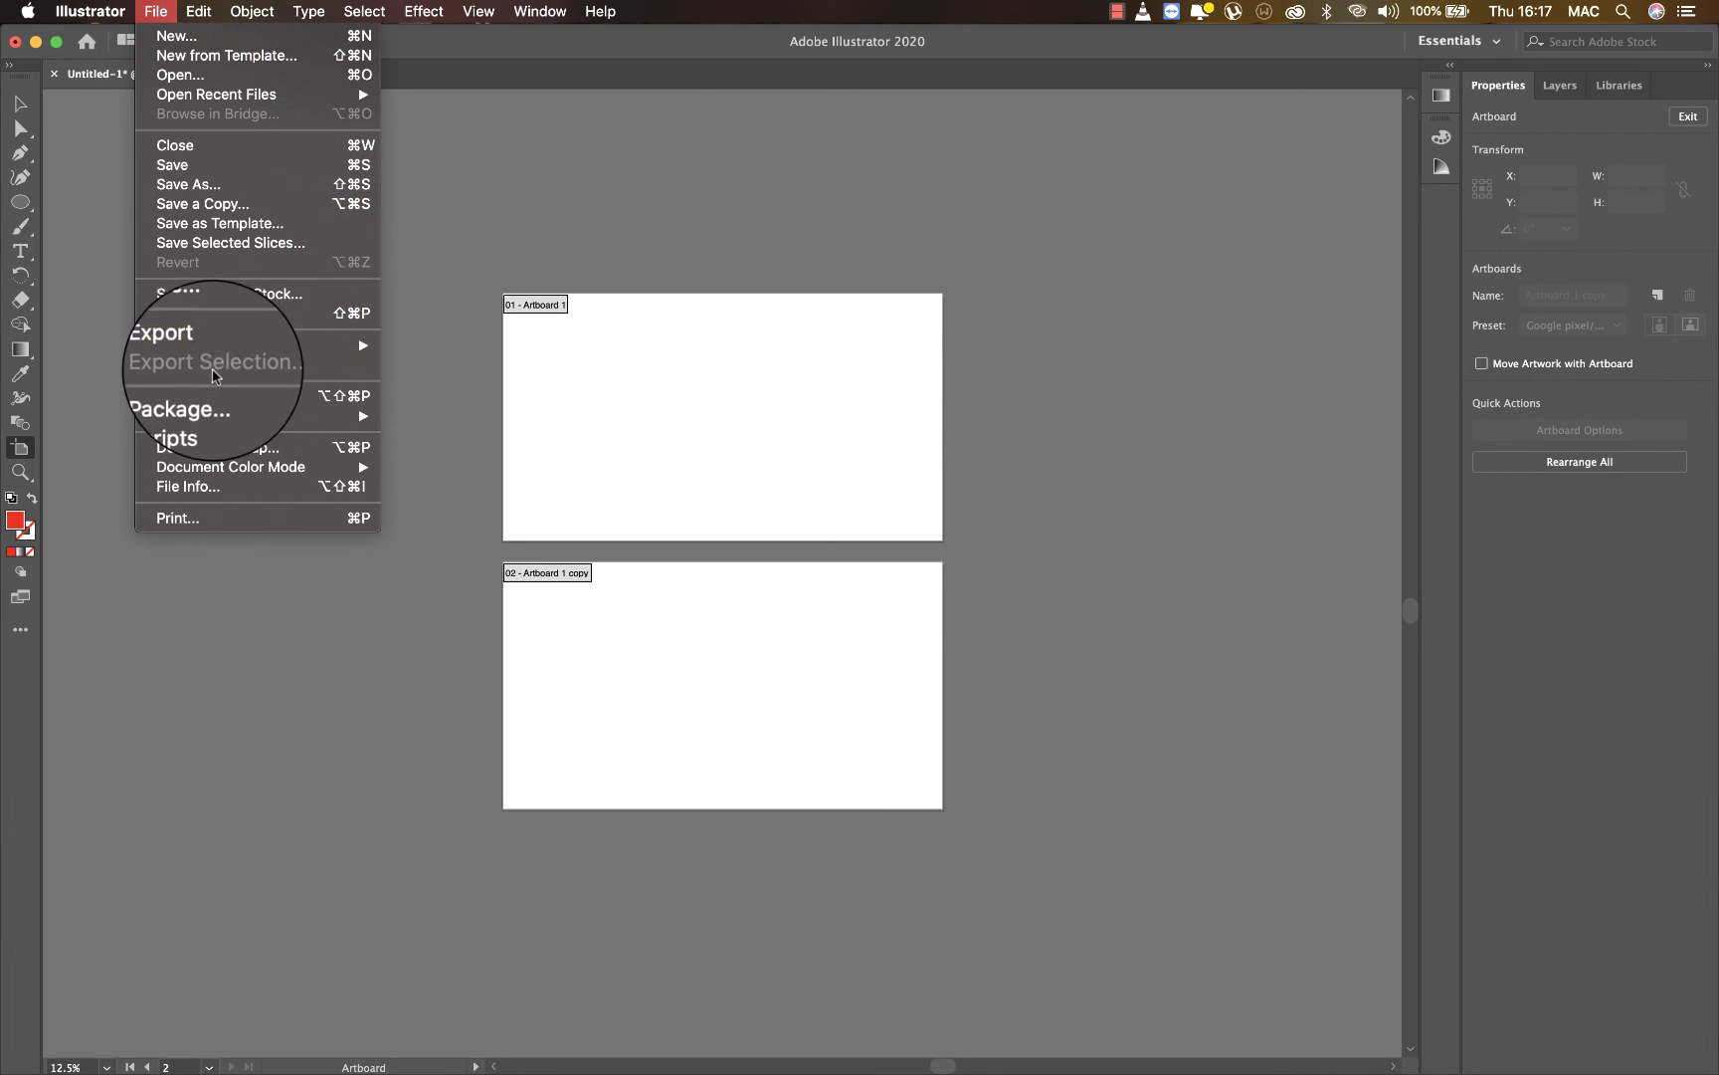
{"action": "mouse_move", "coordinate": [199, 348]}
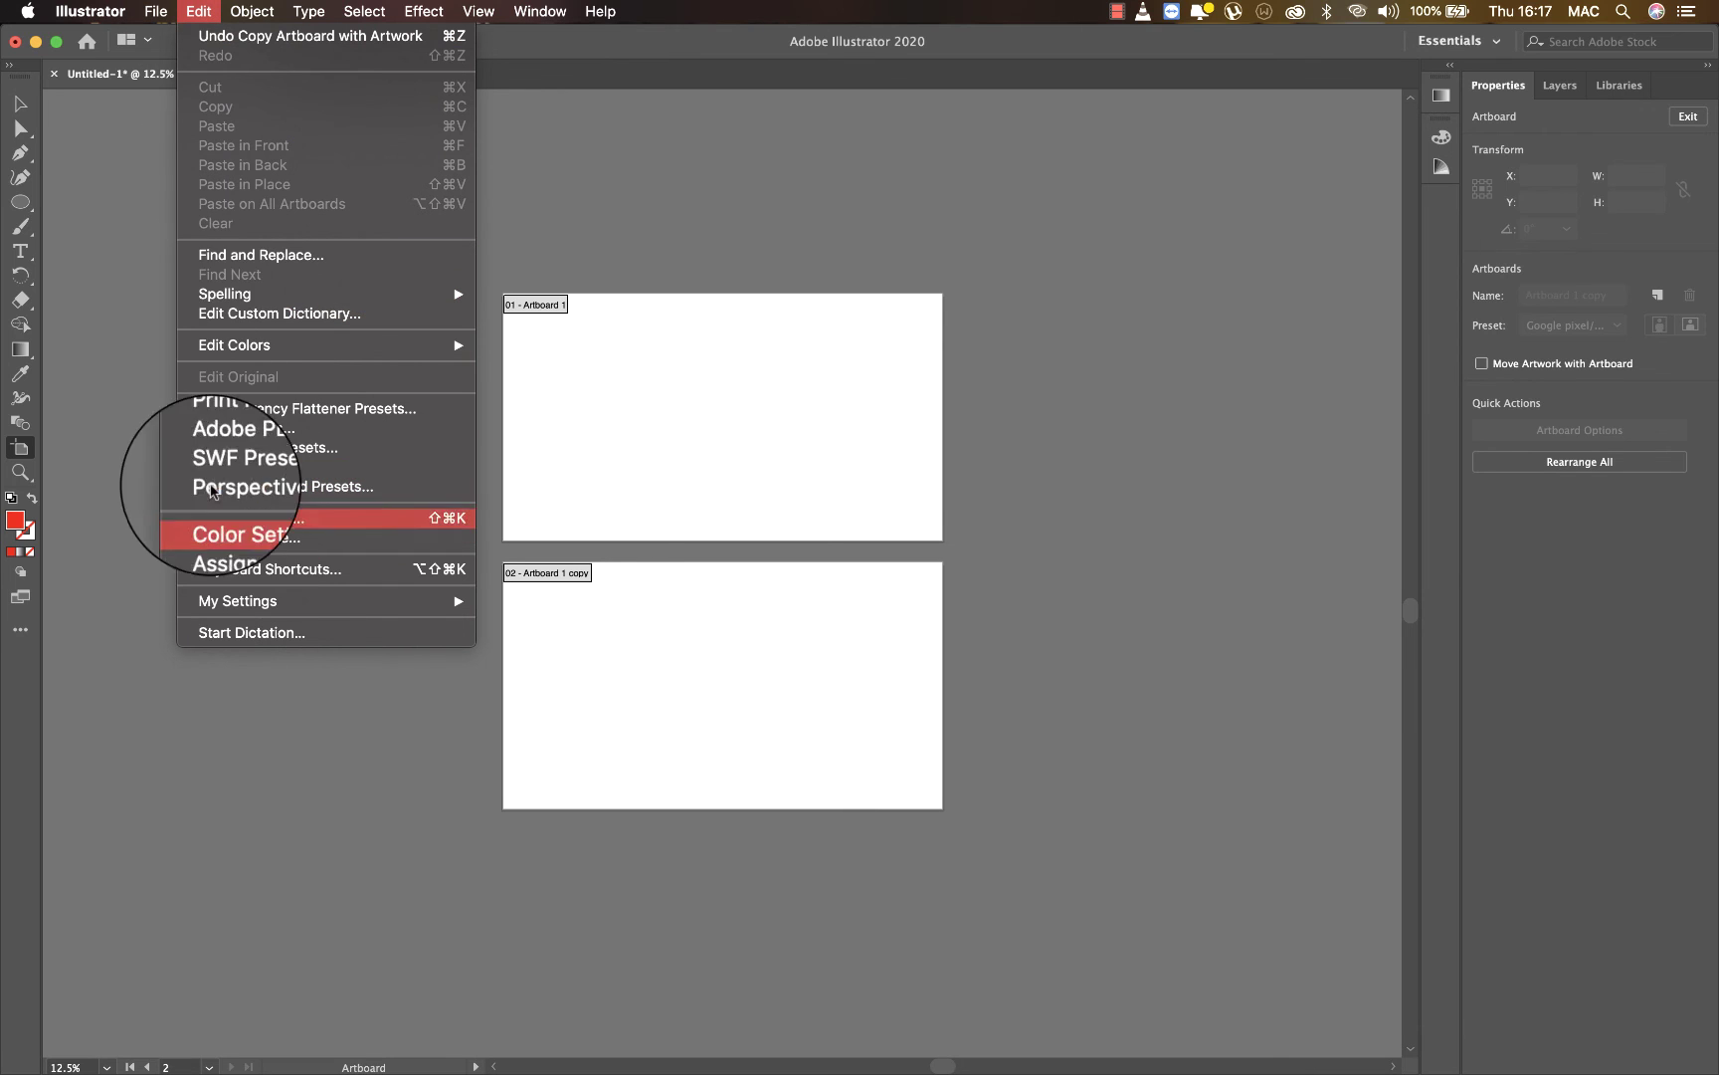
{"action": "mouse_move", "coordinate": [251, 11]}
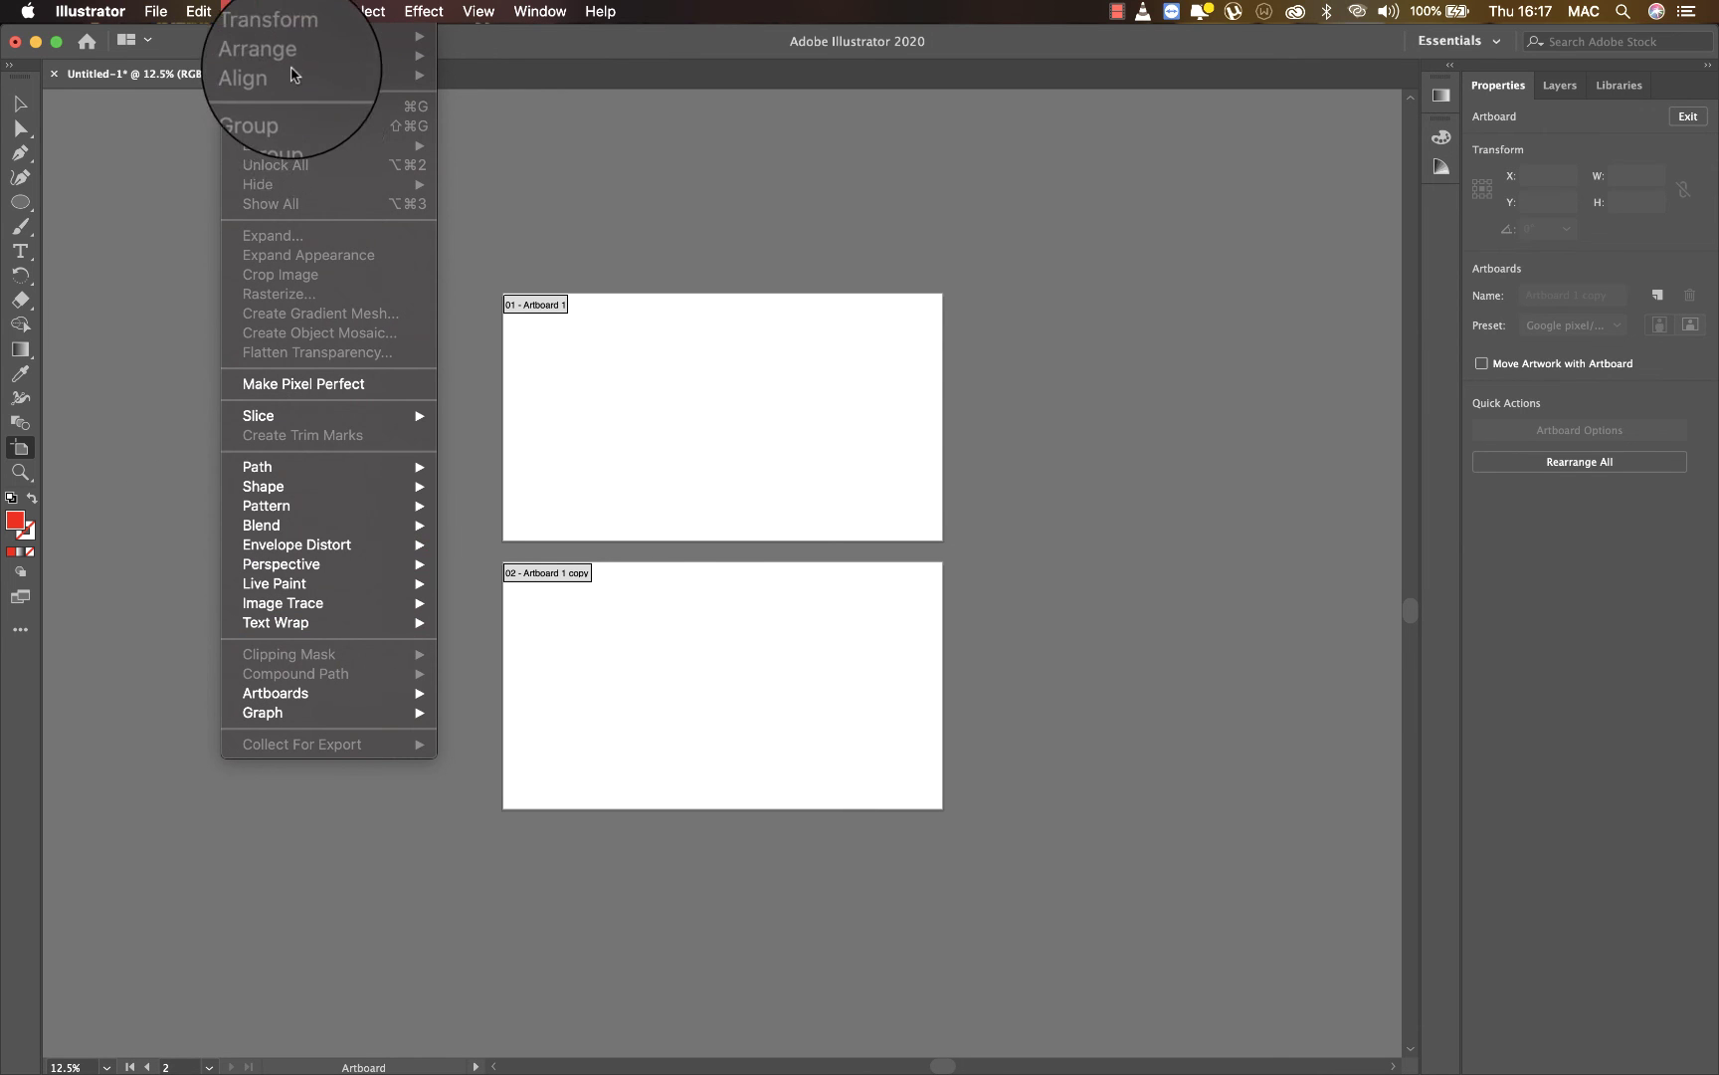
{"action": "mouse_move", "coordinate": [309, 8]}
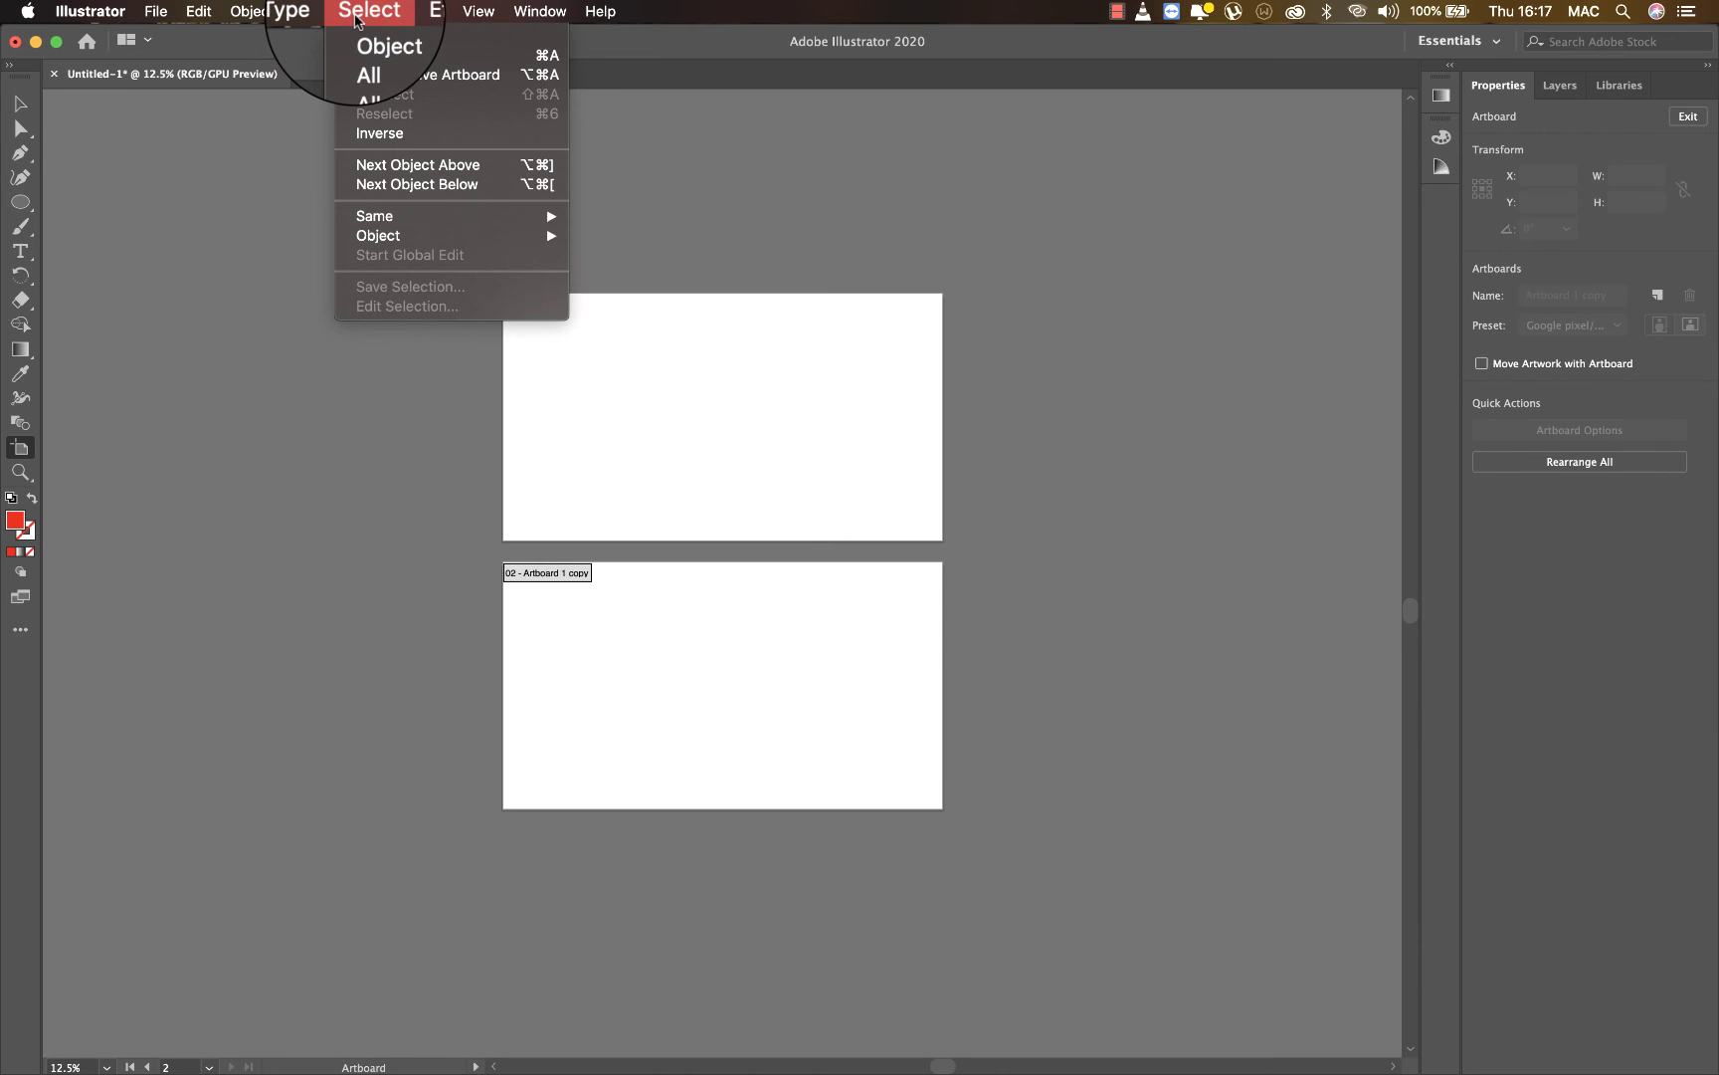
{"action": "mouse_move", "coordinate": [416, 24]}
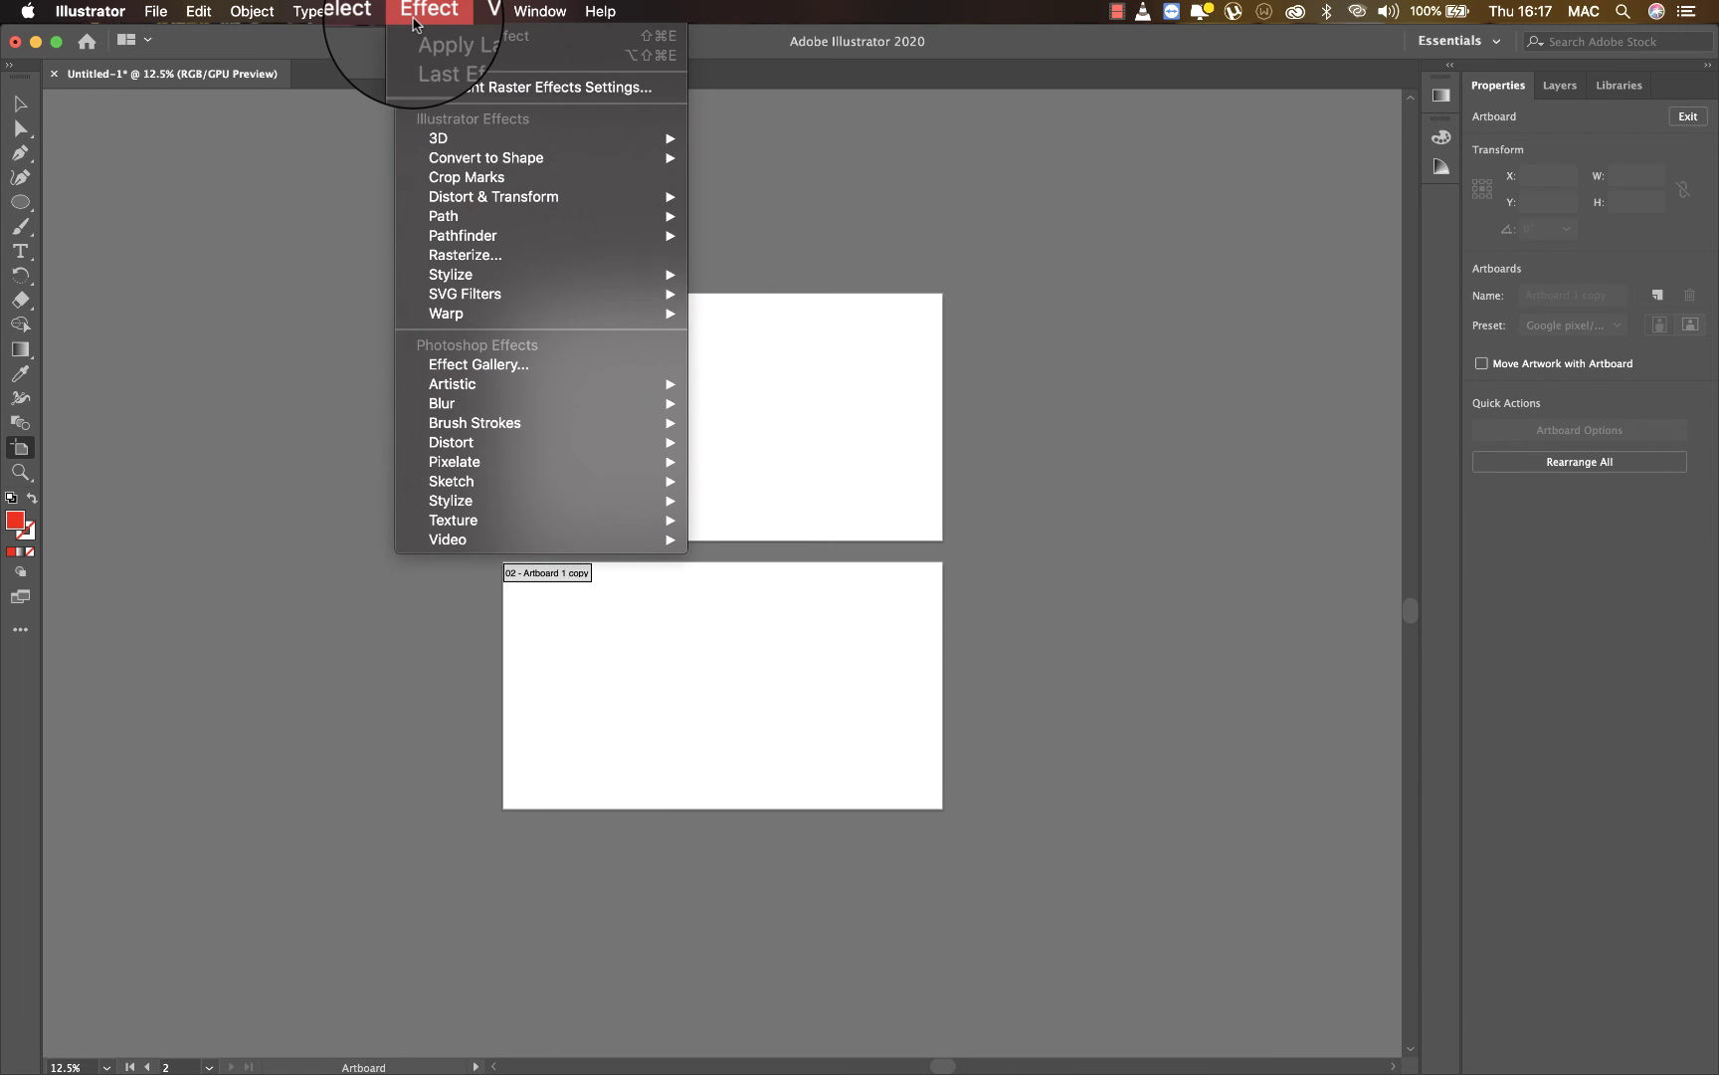
{"action": "mouse_move", "coordinate": [476, 13]}
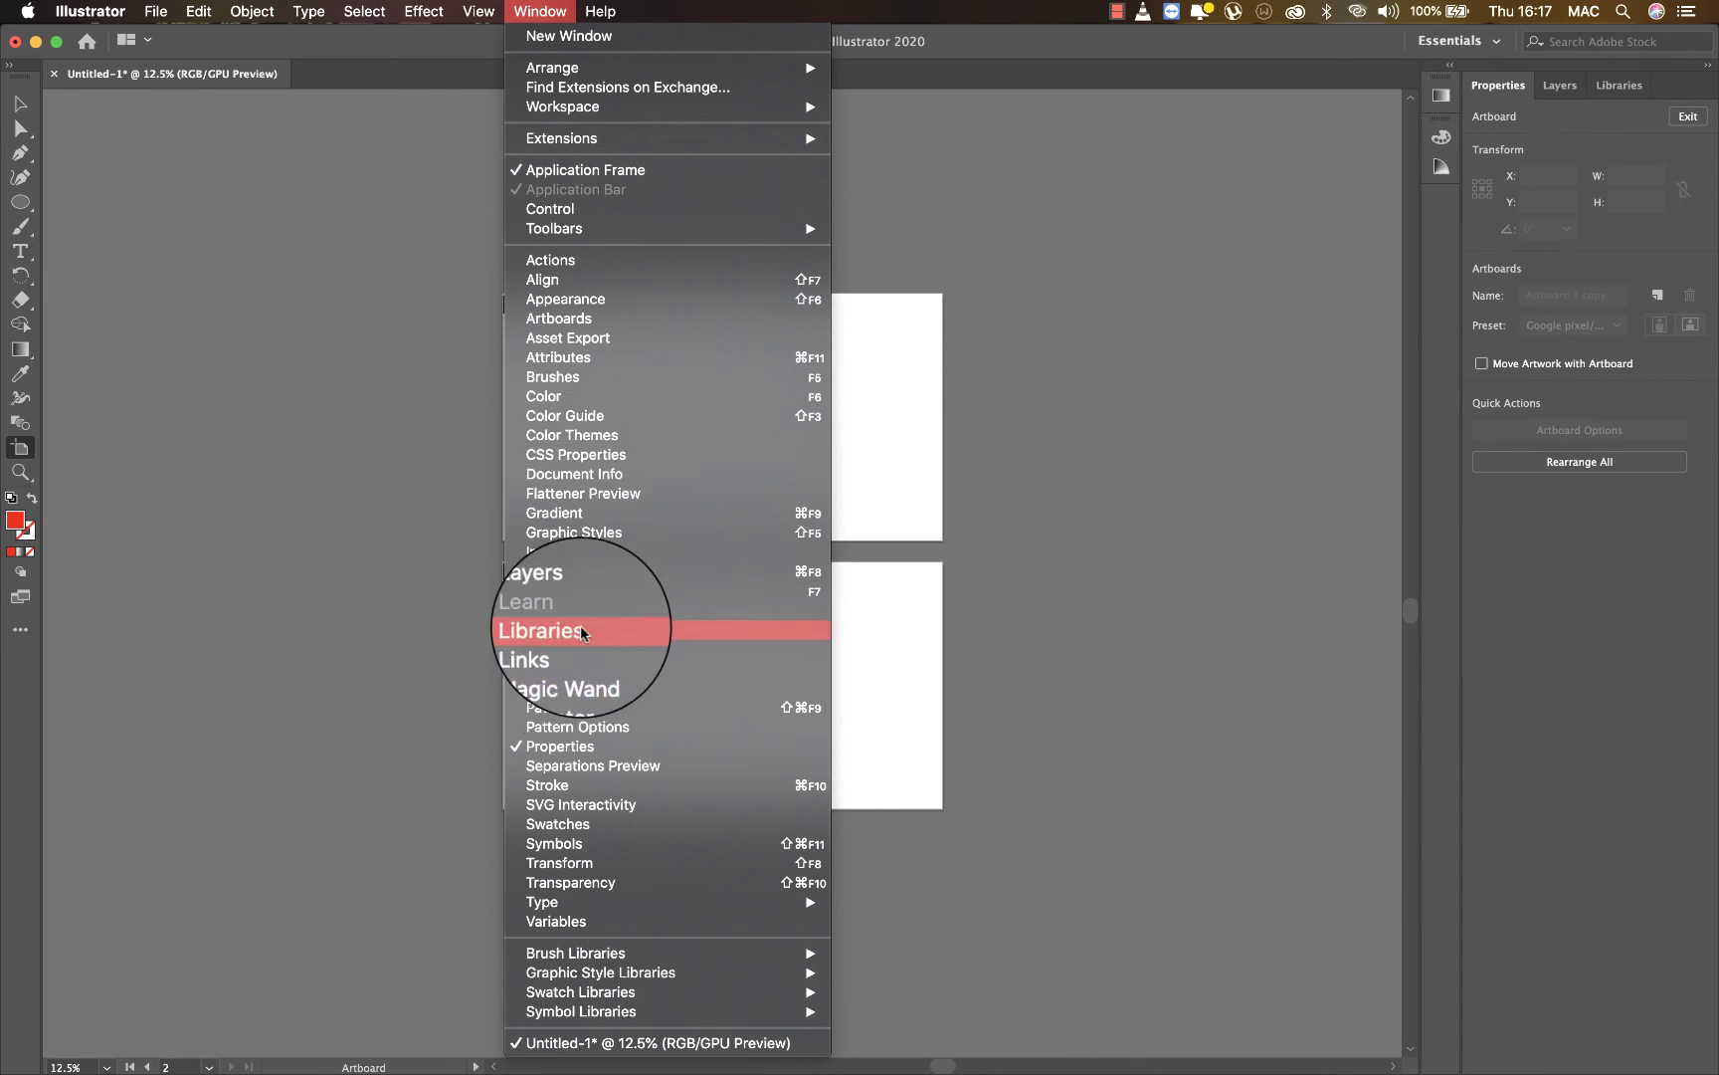
{"action": "mouse_move", "coordinate": [601, 114]}
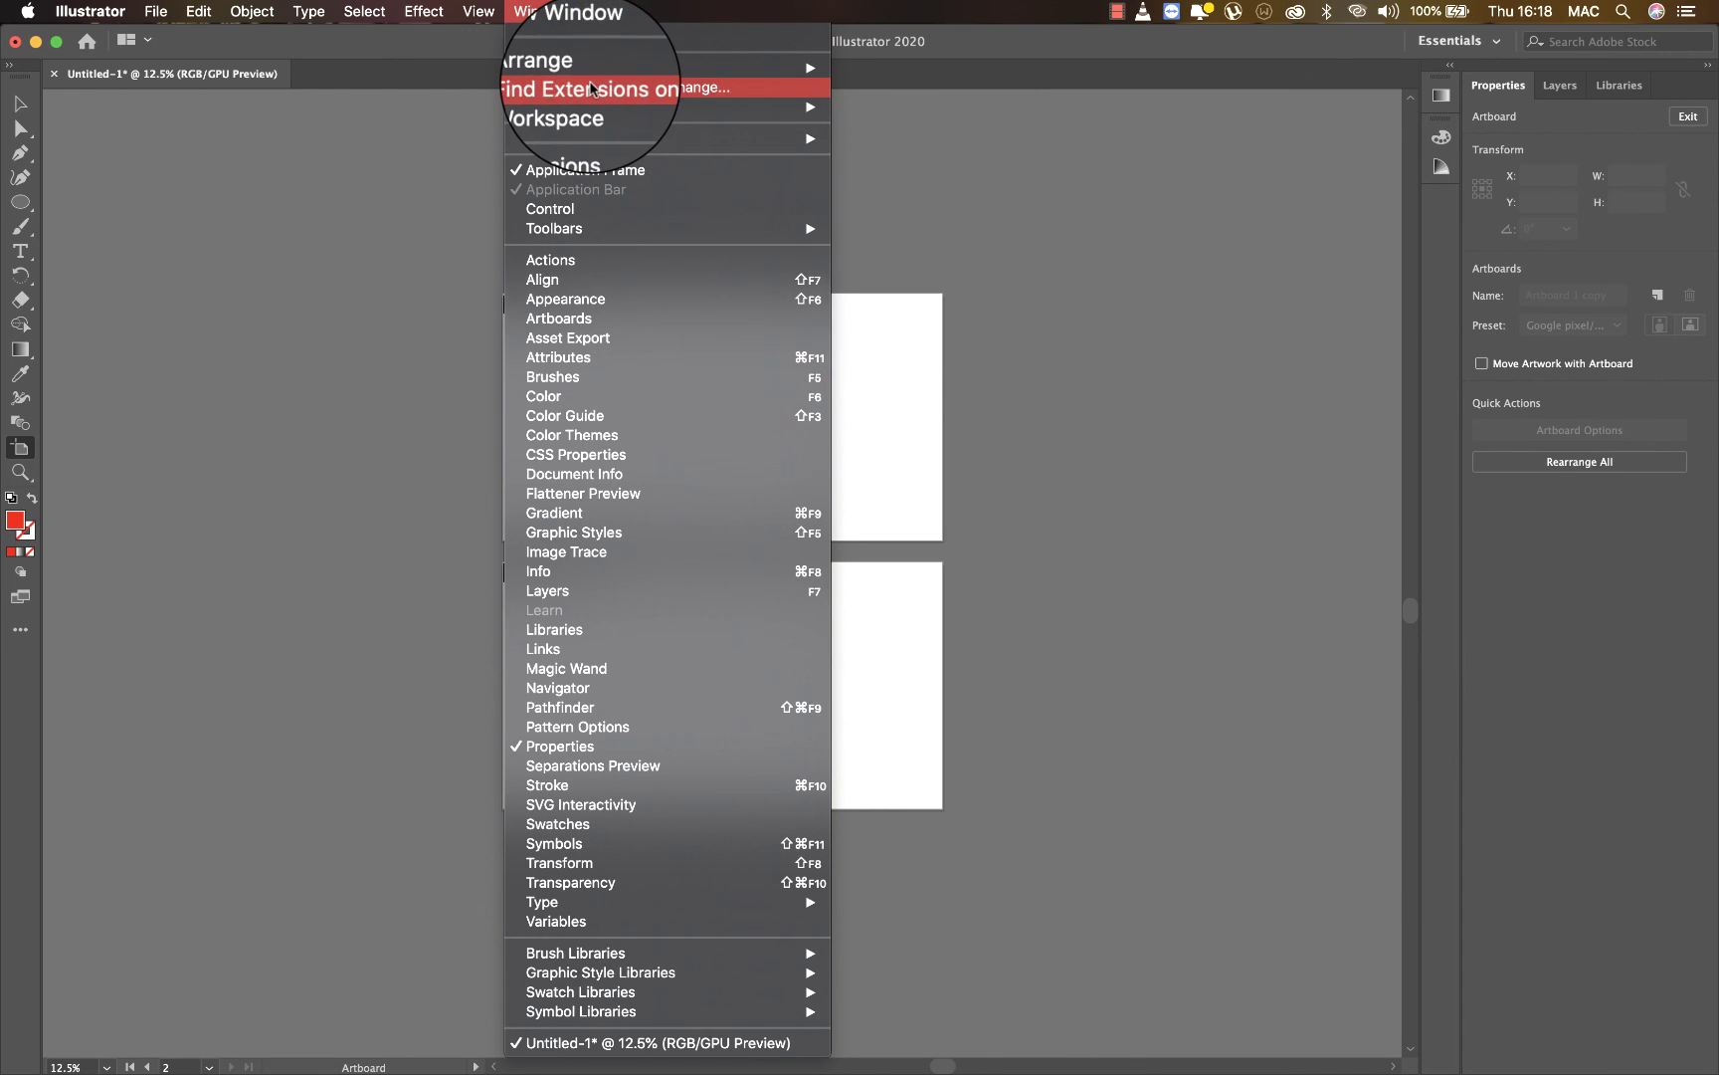
{"action": "left_click", "coordinate": [1615, 169]}
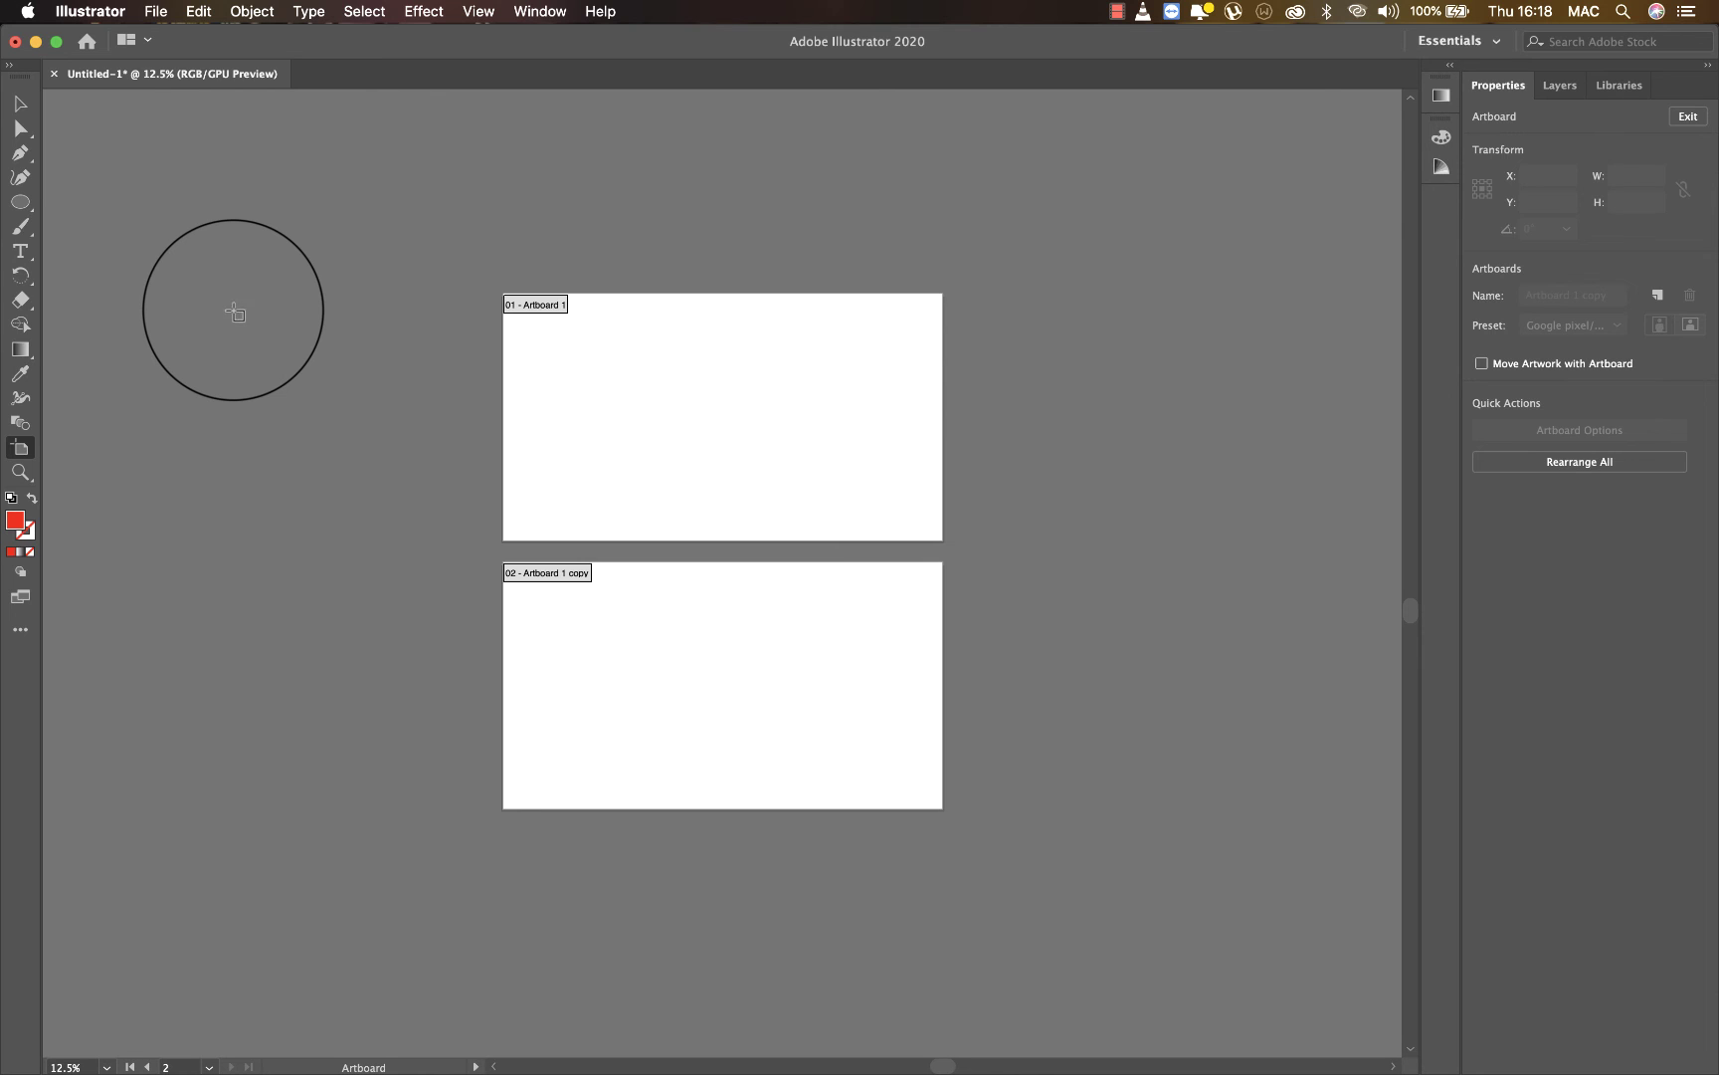
{"action": "key", "text": "super+n"}
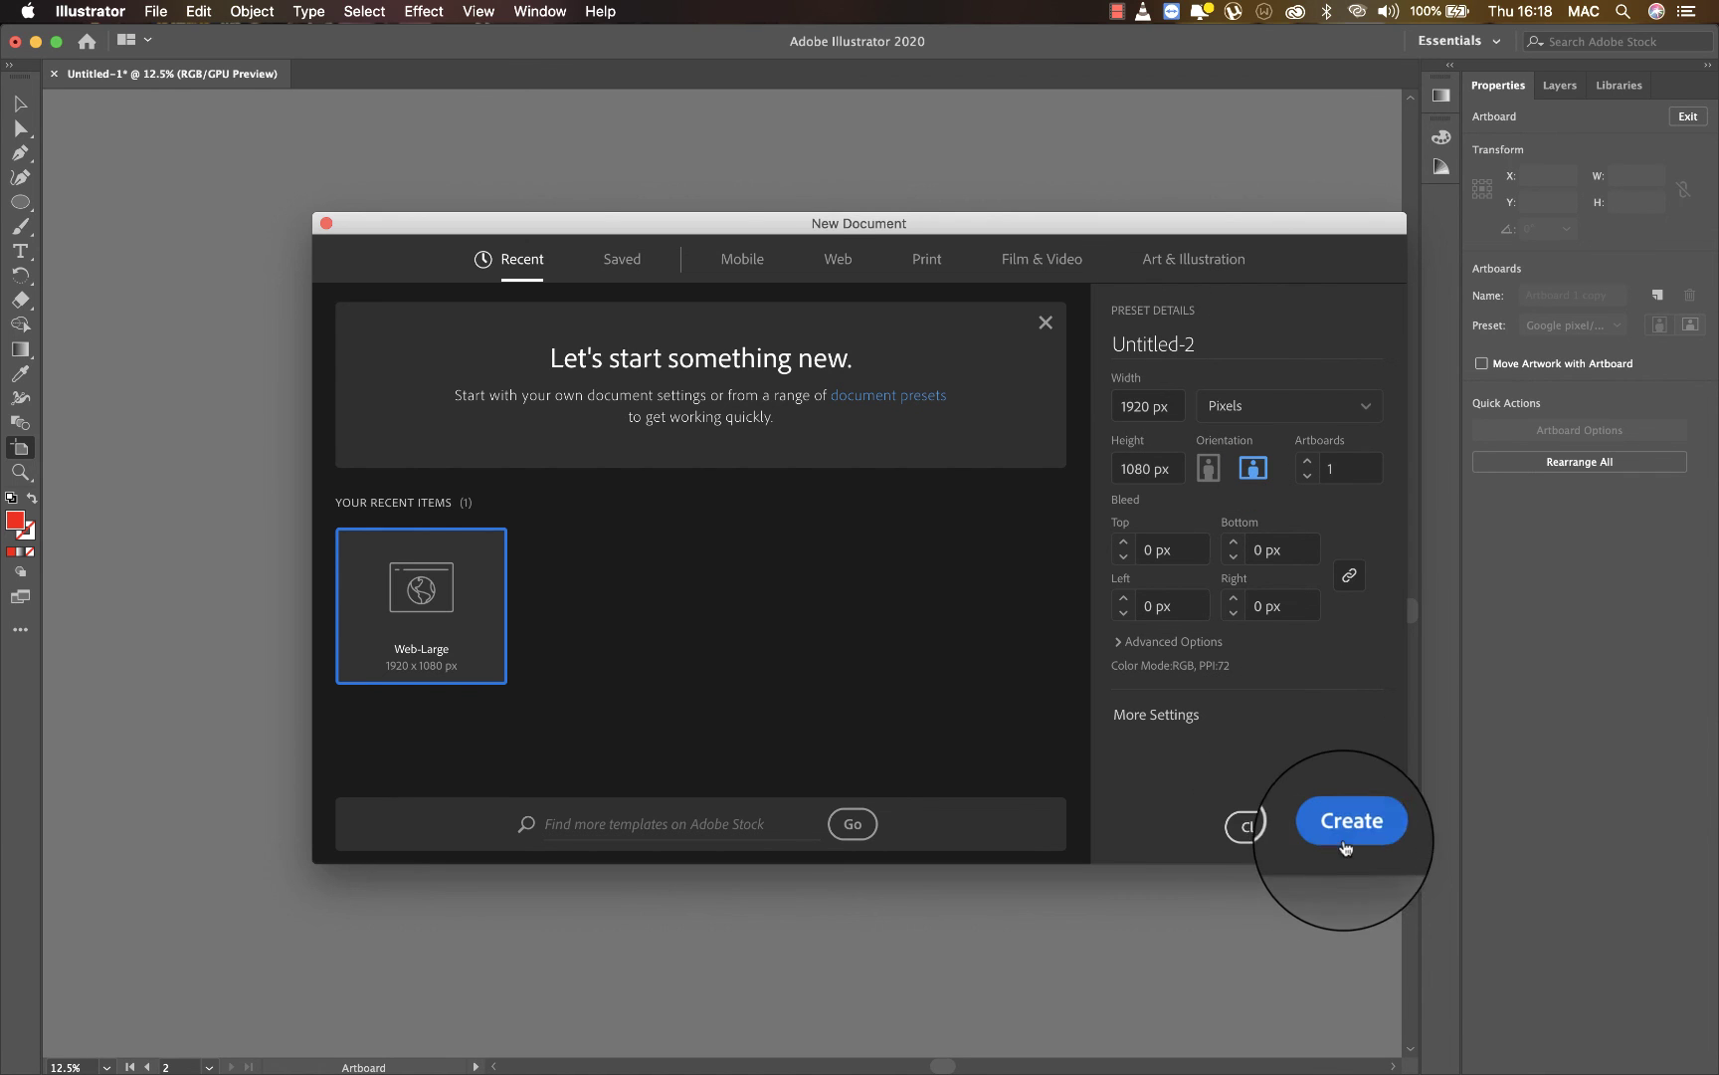
{"action": "left_click", "coordinate": [1249, 826]}
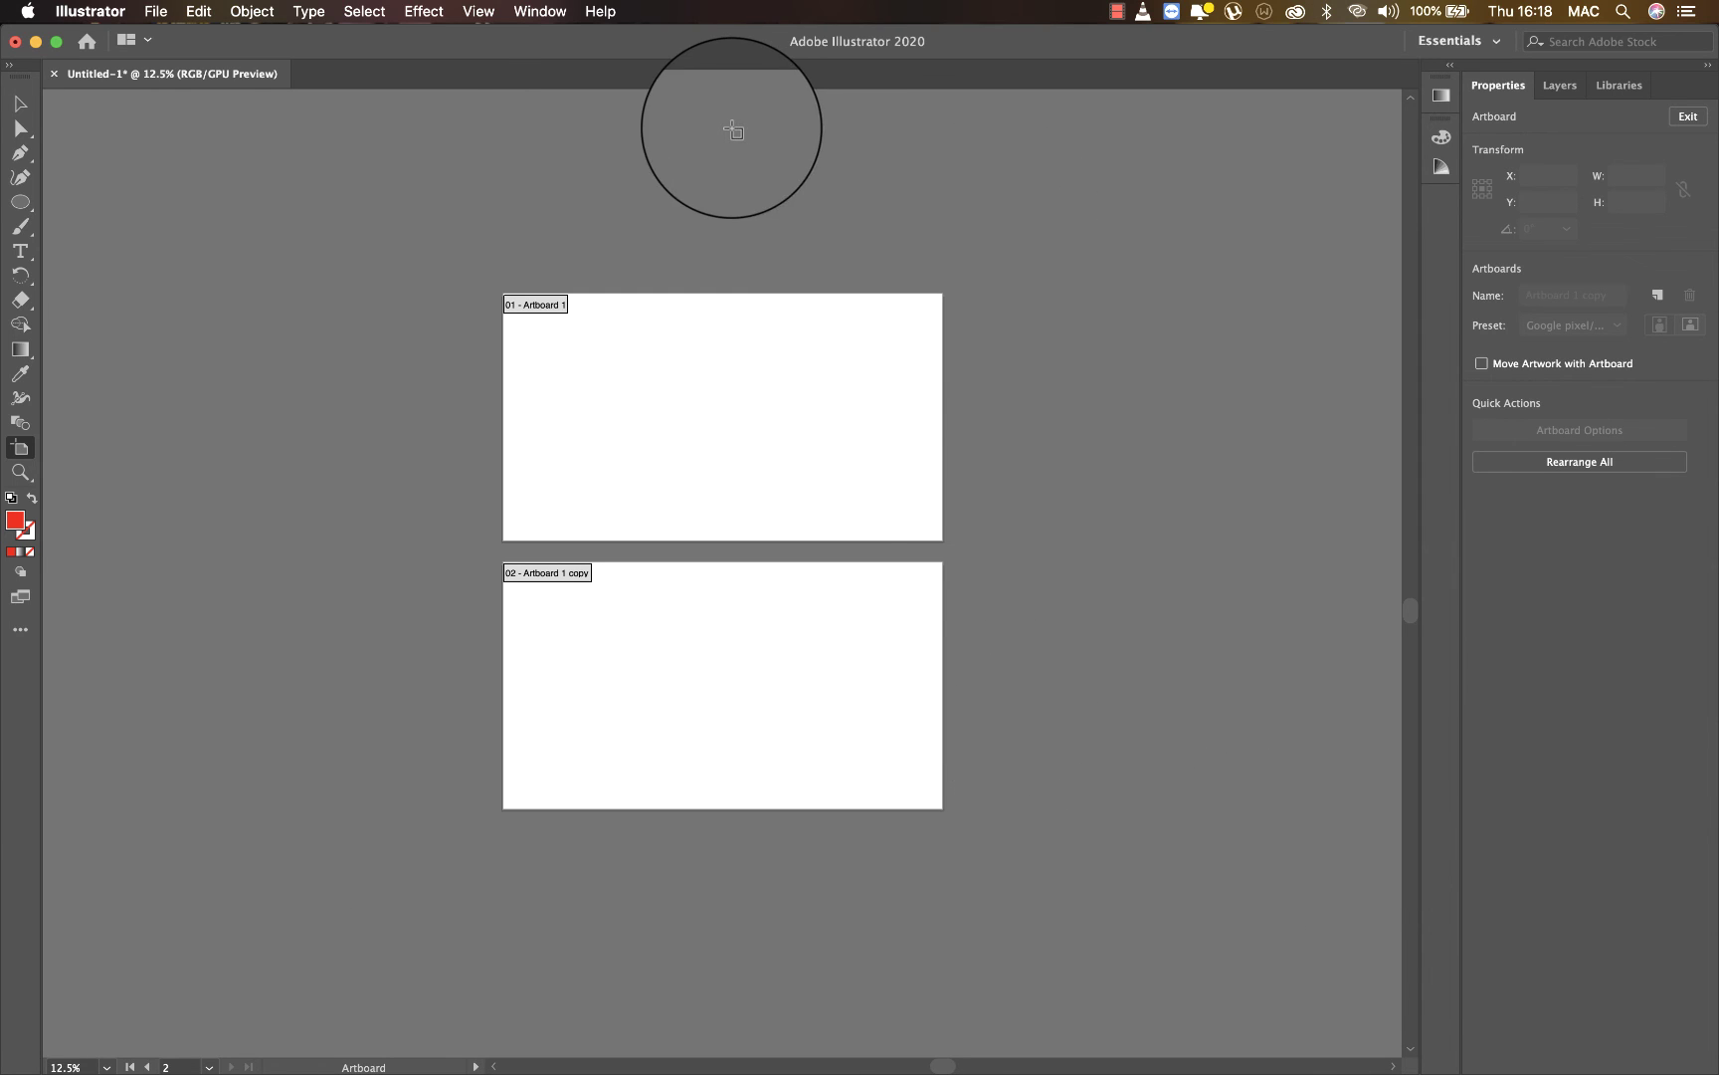